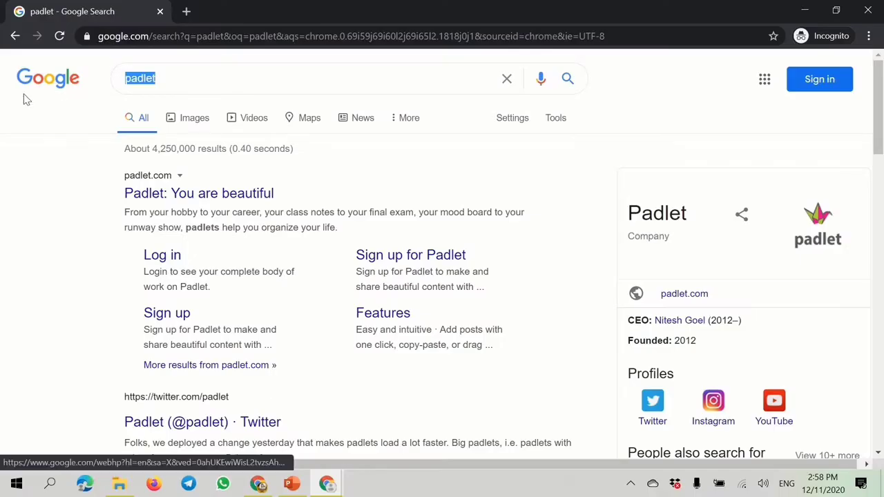
- Search Google for "padlet" and open the Padlet website from the results
{"action": "key", "text": "BackSpace"}
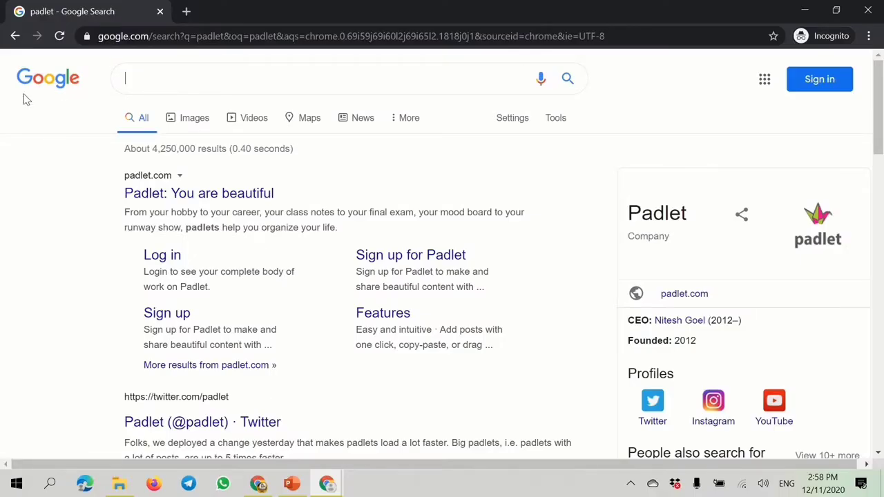
{"action": "type", "text": "padlet"}
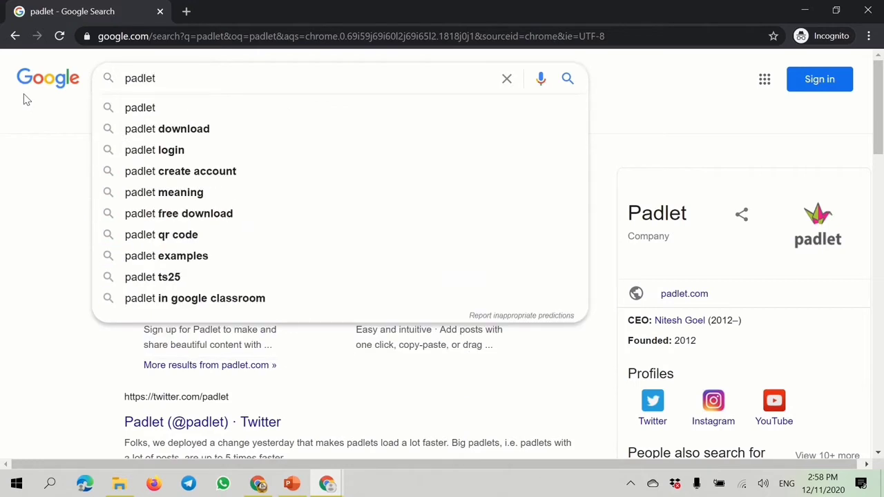
{"action": "key", "text": "Return"}
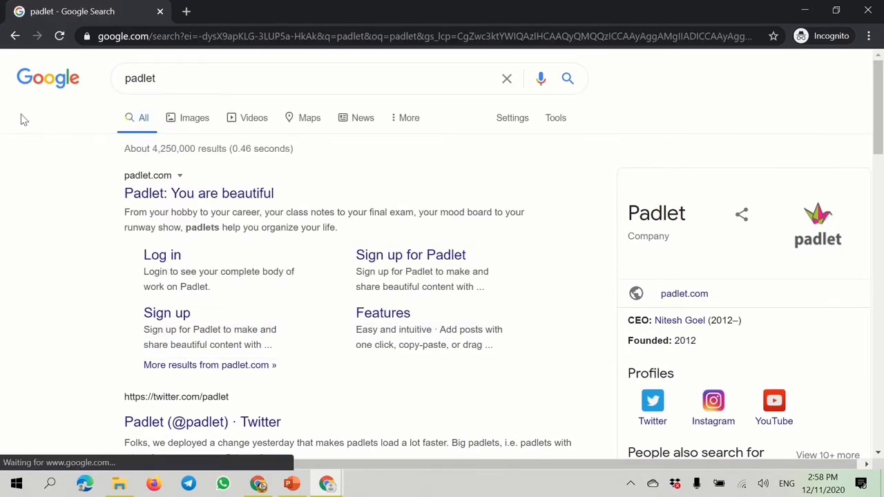
{"action": "left_click", "coordinate": [144, 198]}
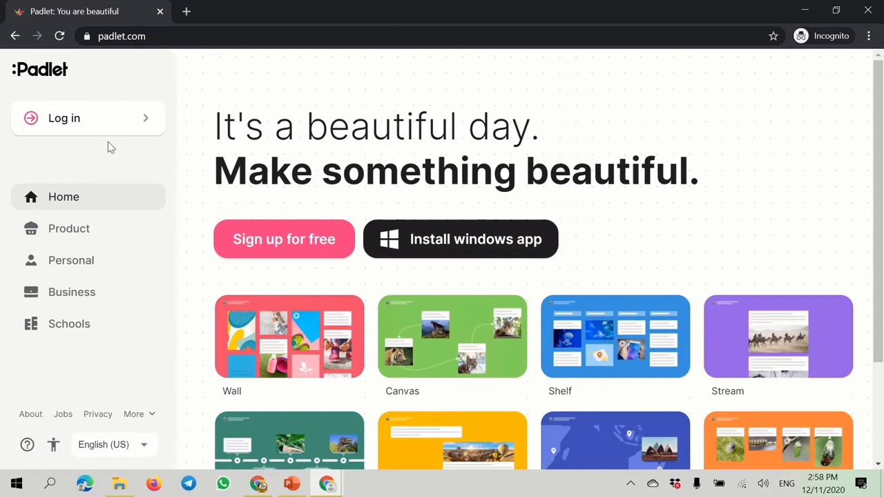
- Go to Padlet's login page and open the sign-up option for people without an account
{"action": "left_click", "coordinate": [148, 124]}
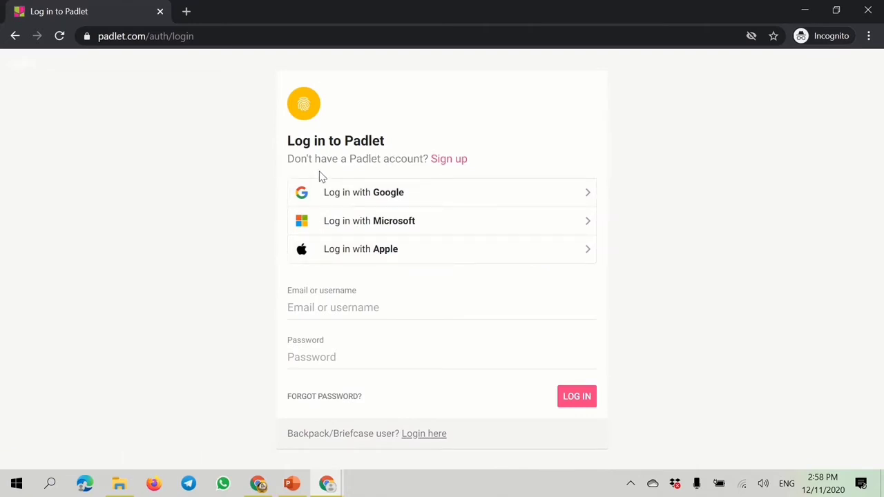
{"action": "left_click", "coordinate": [460, 166]}
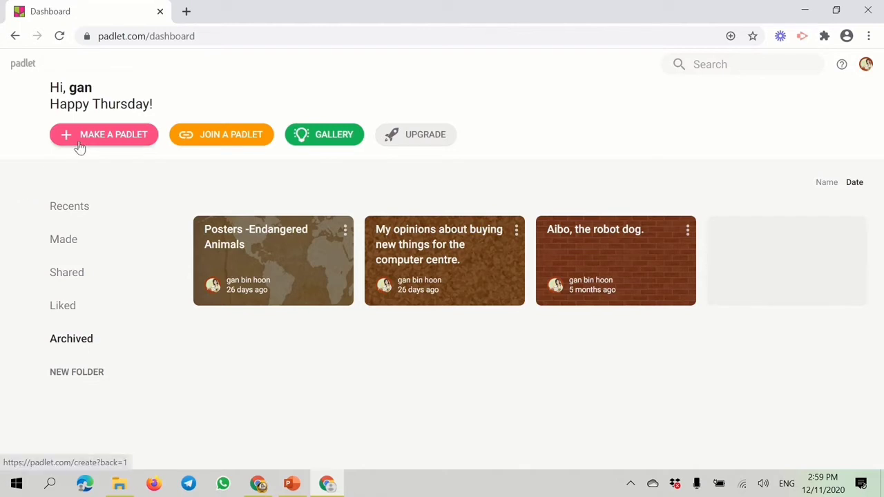
- Make a new padlet with the blank Wall layout after reviewing the available layouts, and dismiss the desktop notifications hint
{"action": "left_click", "coordinate": [129, 144]}
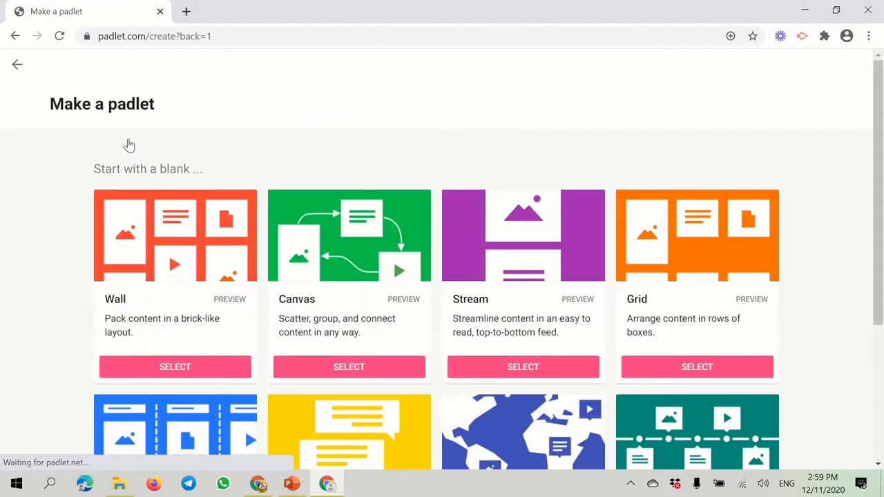
{"action": "scroll", "coordinate": [54, 297], "scroll_direction": "down", "scroll_amount": 3}
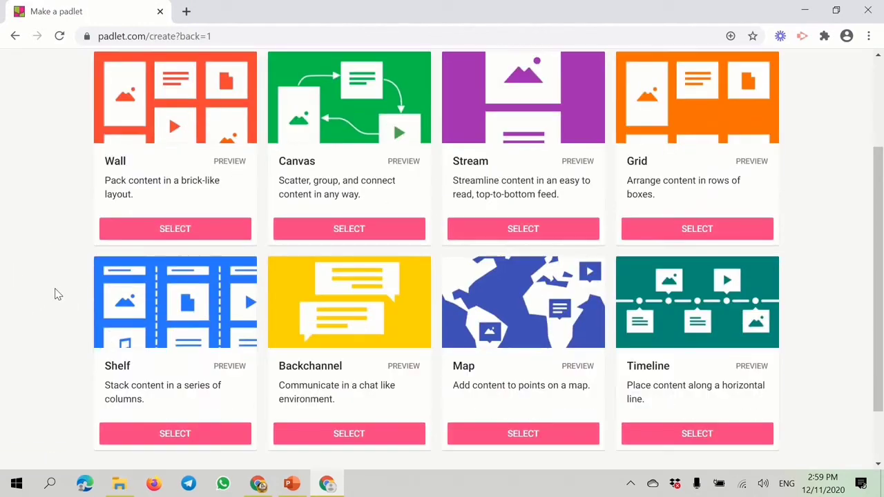
{"action": "scroll", "coordinate": [57, 294], "scroll_direction": "up", "scroll_amount": 3}
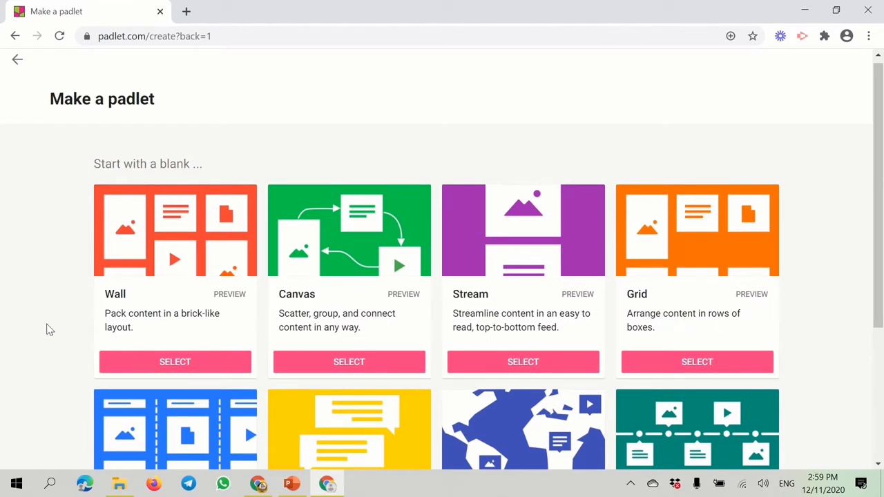
{"action": "scroll", "coordinate": [71, 316], "scroll_direction": "down", "scroll_amount": 1}
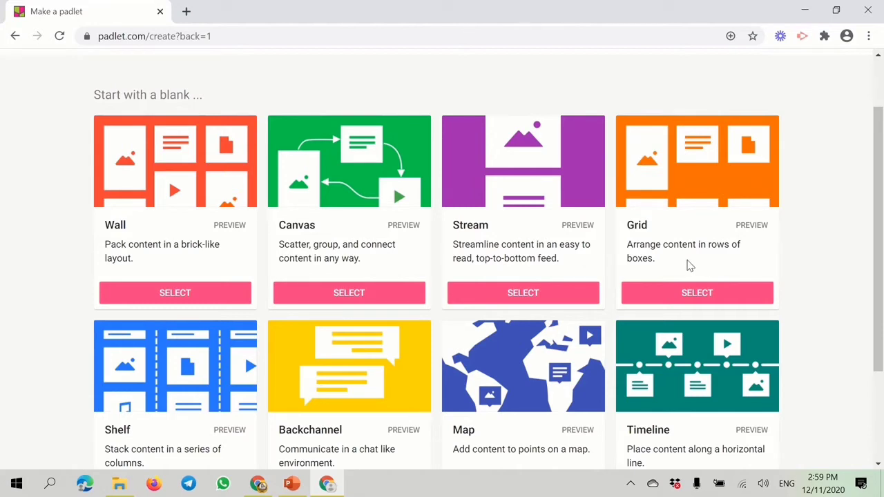
{"action": "scroll", "coordinate": [190, 319], "scroll_direction": "down", "scroll_amount": 2}
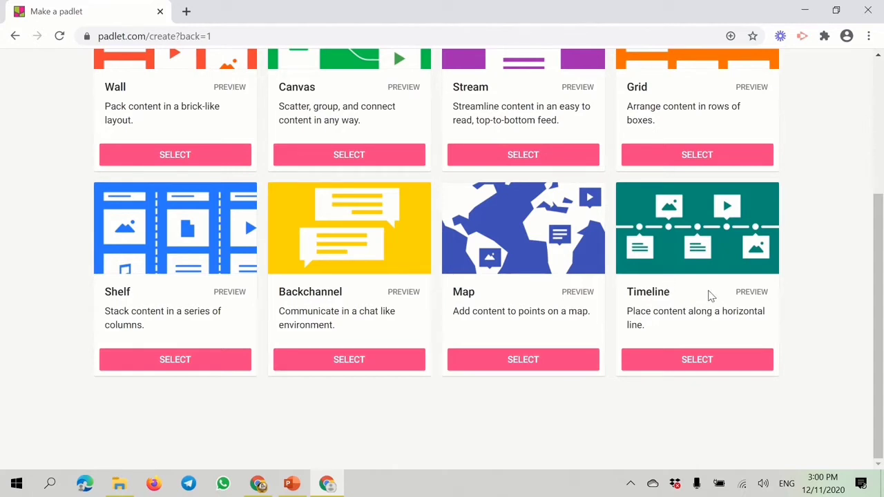
{"action": "scroll", "coordinate": [710, 296], "scroll_direction": "up", "scroll_amount": 3}
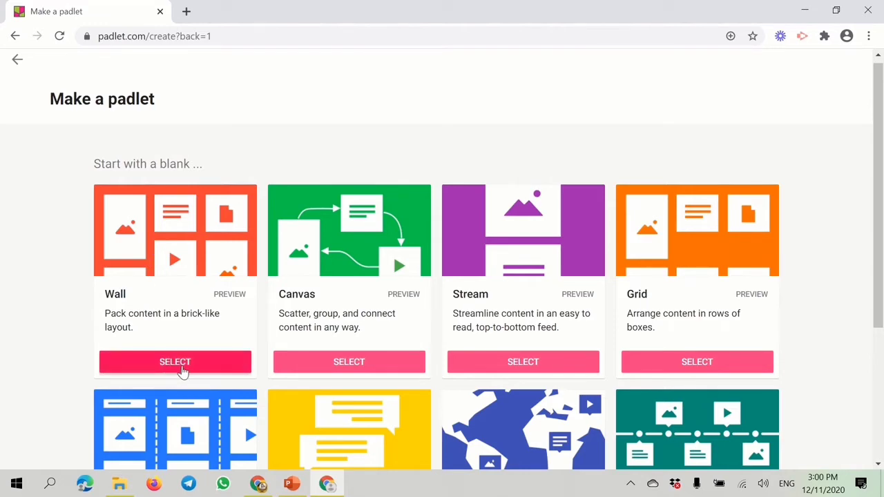
{"action": "left_click", "coordinate": [181, 366]}
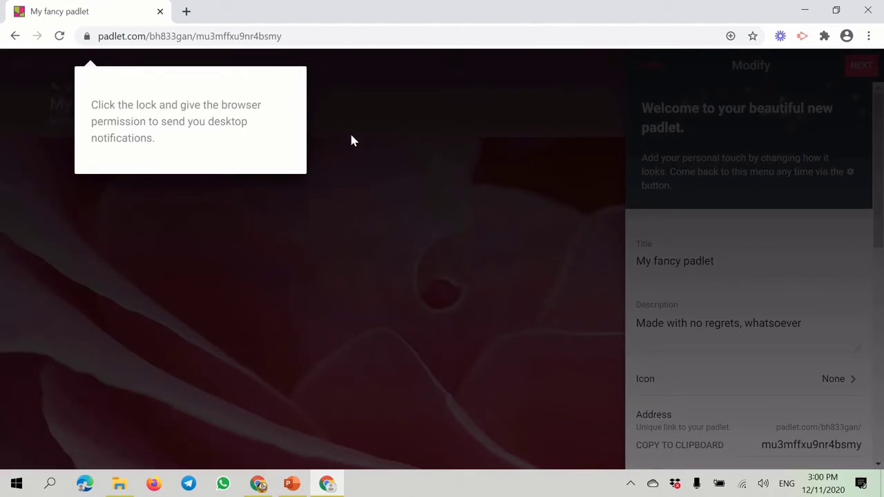
{"action": "left_click", "coordinate": [351, 141]}
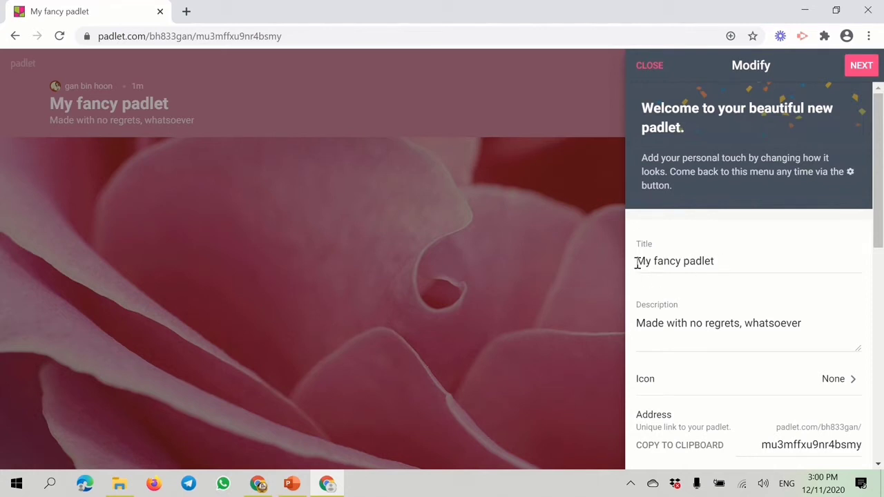
- Change the new padlet's title to "Bahasa Inggeris"
{"action": "left_click_drag", "start_coordinate": [637, 264], "coordinate": [714, 262]}
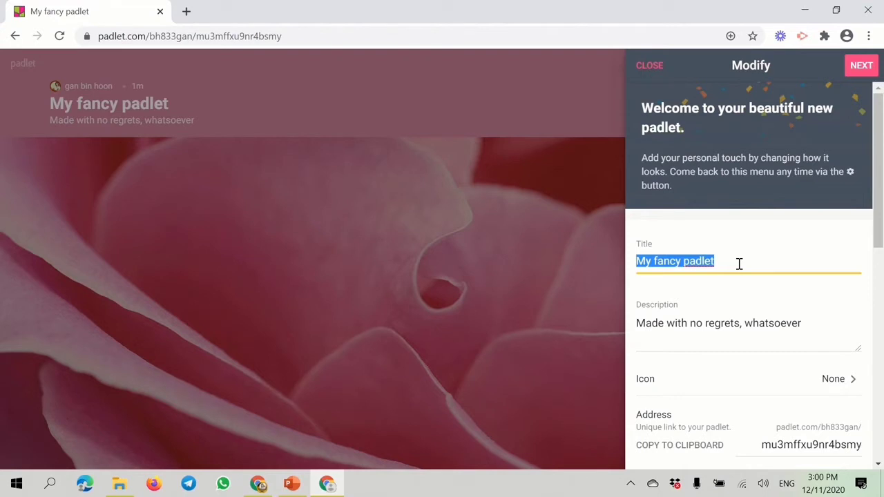
{"action": "type", "text": "Bahasa I"}
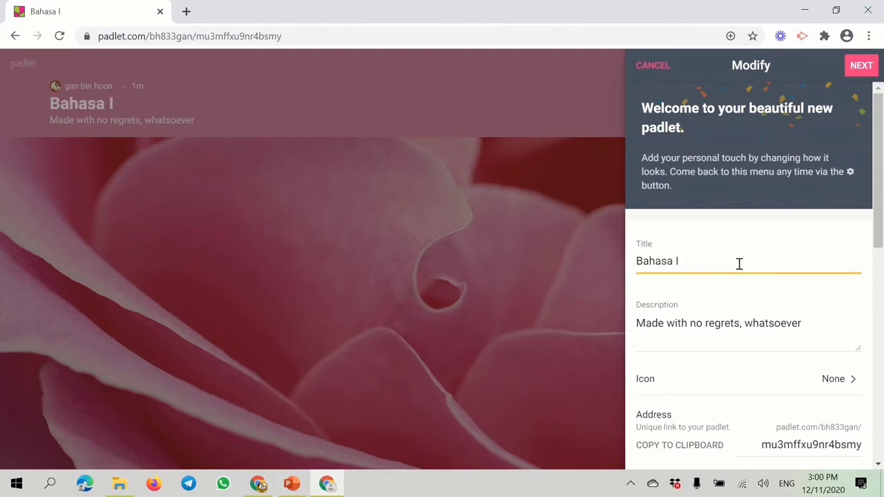
{"action": "key", "text": "BackSpace"}
{"action": "type", "text": "Inggeris"}
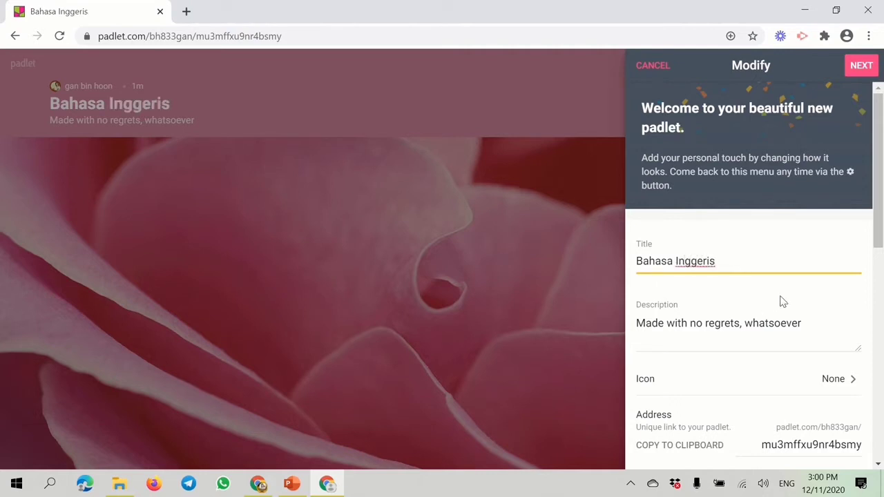
- Clear the padlet's title and replace it with "Unit 1"
{"action": "type", "text": "-"}
{"action": "key", "text": "BackSpace"}
{"action": "key", "text": "BackSpace"}
{"action": "key", "text": "BackSpace"}
{"action": "key", "text": "BackSpace"}
{"action": "key", "text": "BackSpace"}
{"action": "key", "text": "BackSpace"}
{"action": "key", "text": "BackSpace"}
{"action": "key", "text": "BackSpace"}
{"action": "key", "text": "BackSpace"}
{"action": "key", "text": "BackSpace"}
{"action": "key", "text": "BackSpace"}
{"action": "key", "text": "BackSpace"}
{"action": "key", "text": "BackSpace"}
{"action": "key", "text": "BackSpace"}
{"action": "key", "text": "BackSpace"}
{"action": "key", "text": "BackSpace"}
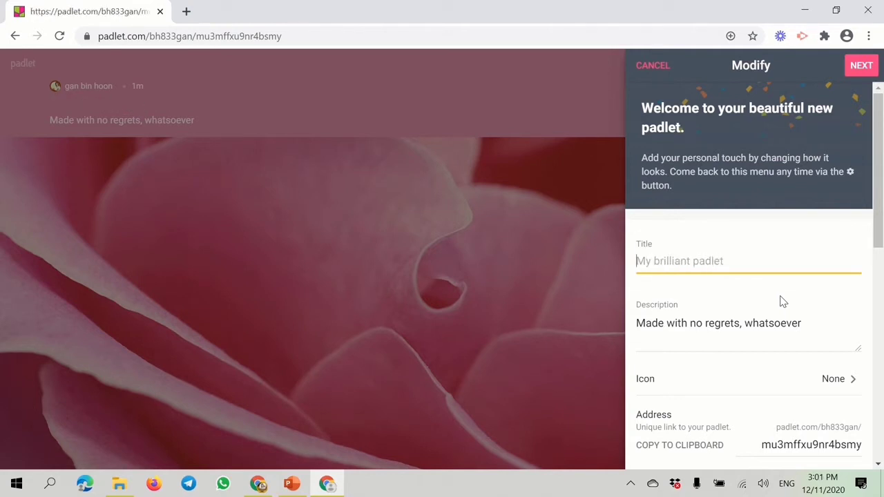
{"action": "type", "text": "Unit 1"}
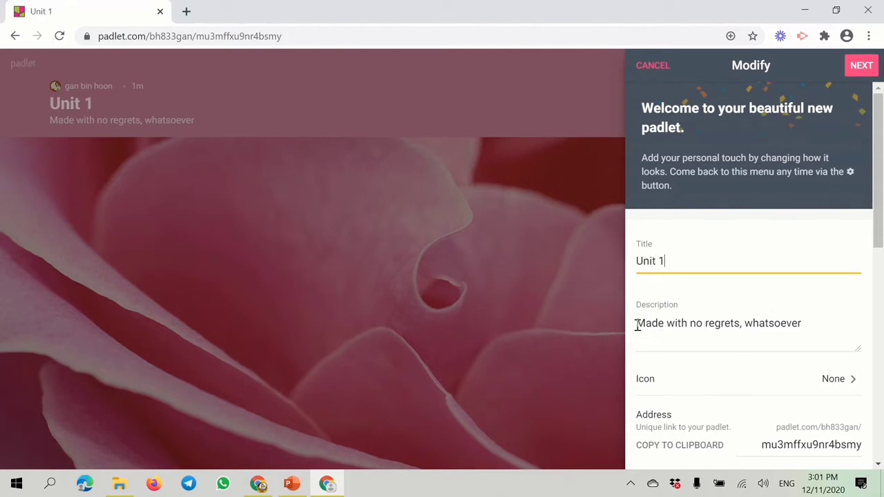
- Replace the padlet's default description with "Lisan- Dengar perbualan...."
{"action": "left_click_drag", "start_coordinate": [635, 322], "coordinate": [819, 315]}
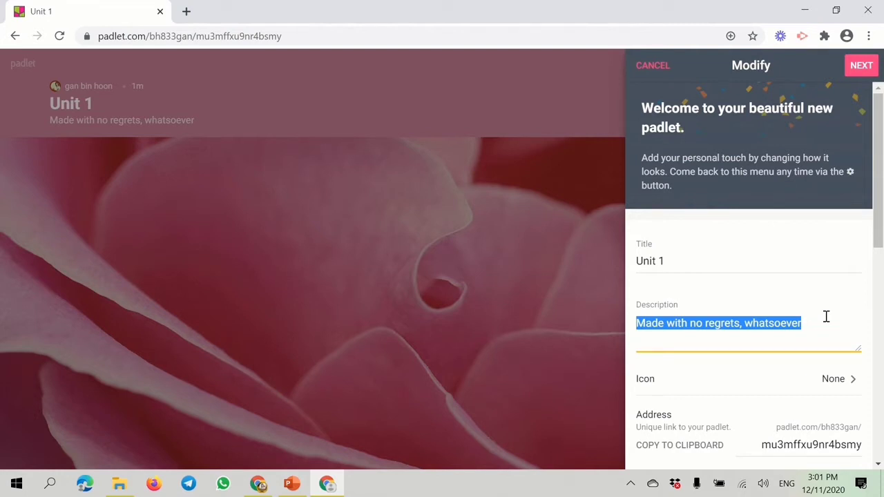
{"action": "type", "text": "Lisan"}
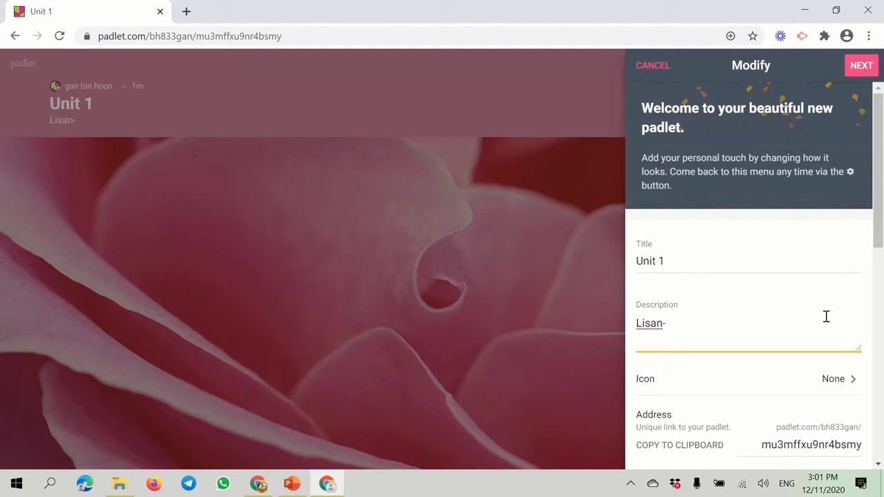
{"action": "type", "text": "- Dengar perb"}
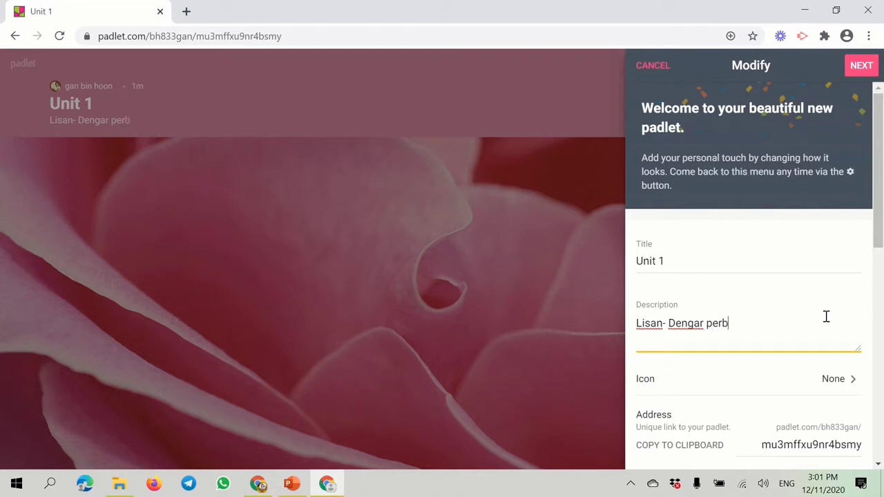
{"action": "type", "text": "ualan...."}
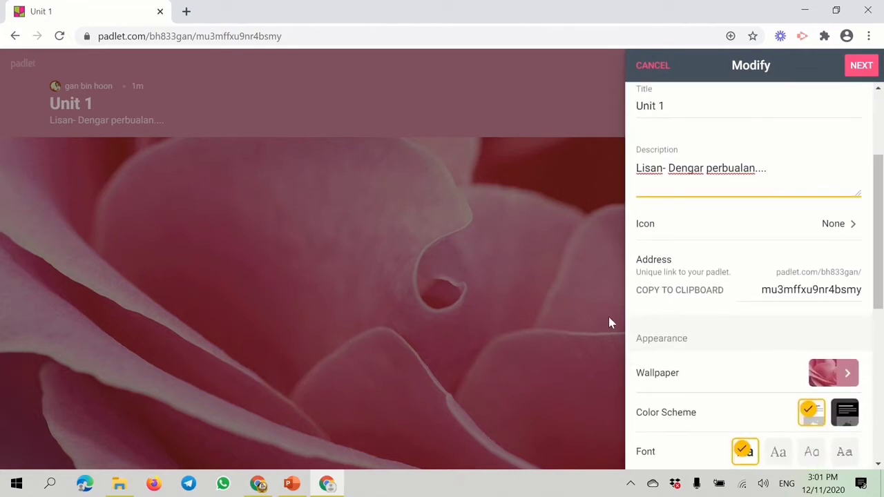
- Open the padlet's icon choices and browse the smileys and people, animal, food, activity, and travel and places emojis
{"action": "left_click", "coordinate": [852, 230]}
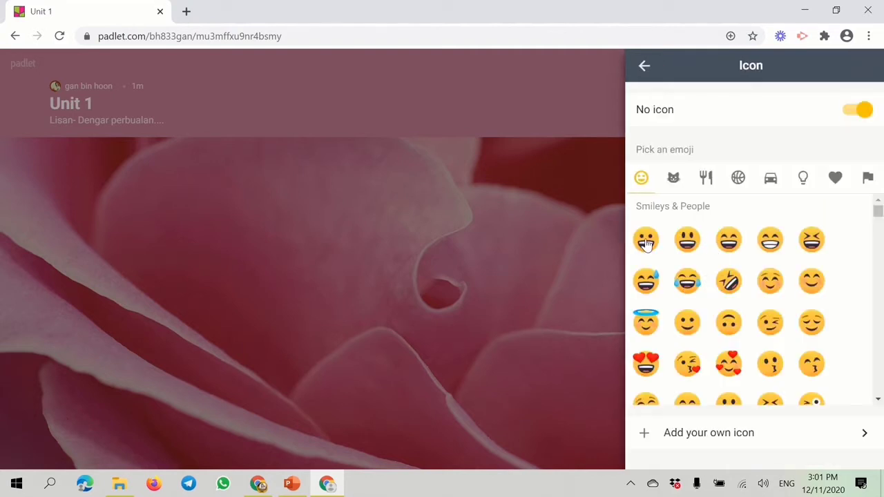
{"action": "scroll", "coordinate": [686, 280], "scroll_direction": "down", "scroll_amount": 5}
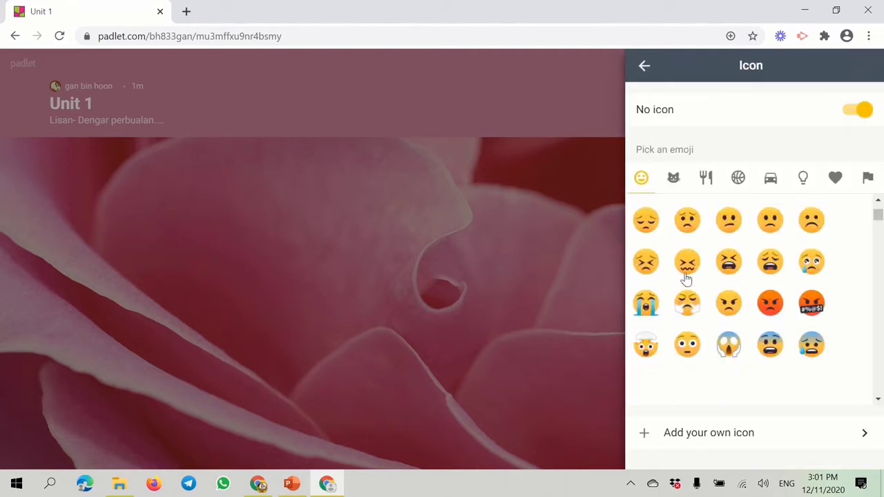
{"action": "scroll", "coordinate": [686, 280], "scroll_direction": "up", "scroll_amount": 5}
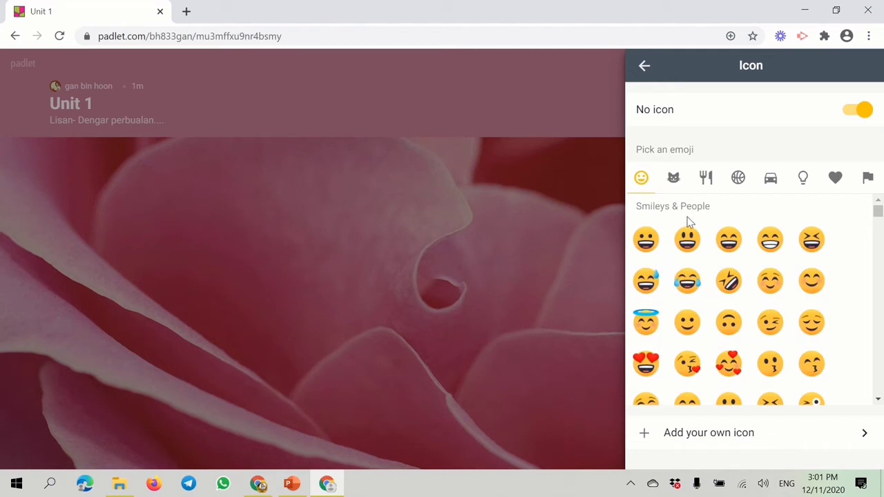
{"action": "scroll", "coordinate": [752, 306], "scroll_direction": "down", "scroll_amount": 5}
{"action": "scroll", "coordinate": [751, 309], "scroll_direction": "down", "scroll_amount": 10}
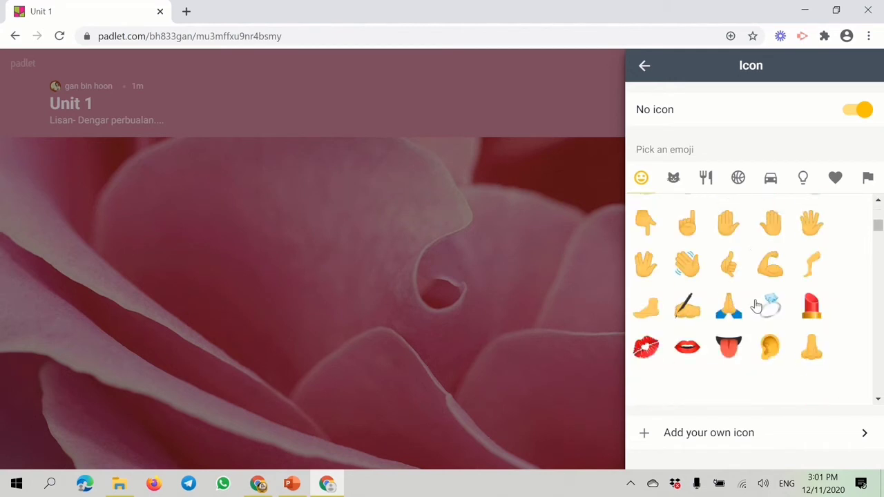
{"action": "left_click", "coordinate": [676, 185]}
{"action": "scroll", "coordinate": [753, 290], "scroll_direction": "down", "scroll_amount": 5}
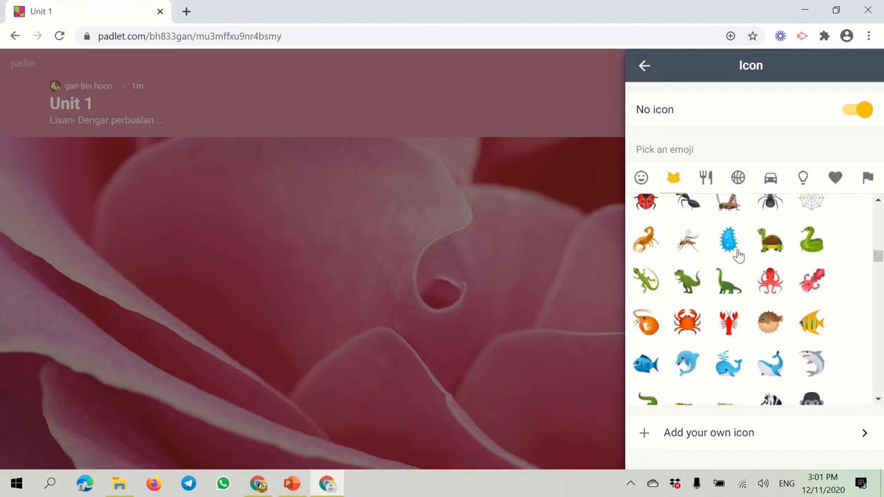
{"action": "left_click", "coordinate": [708, 181]}
{"action": "scroll", "coordinate": [767, 311], "scroll_direction": "down", "scroll_amount": 5}
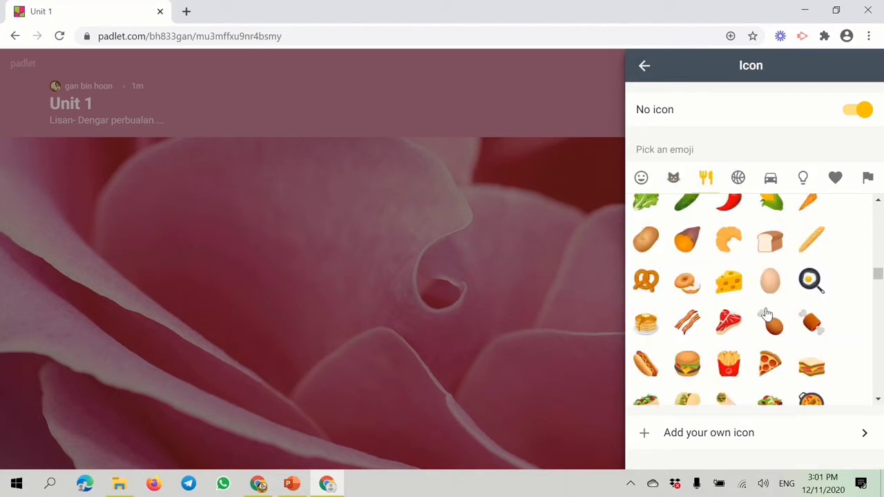
{"action": "left_click", "coordinate": [738, 178]}
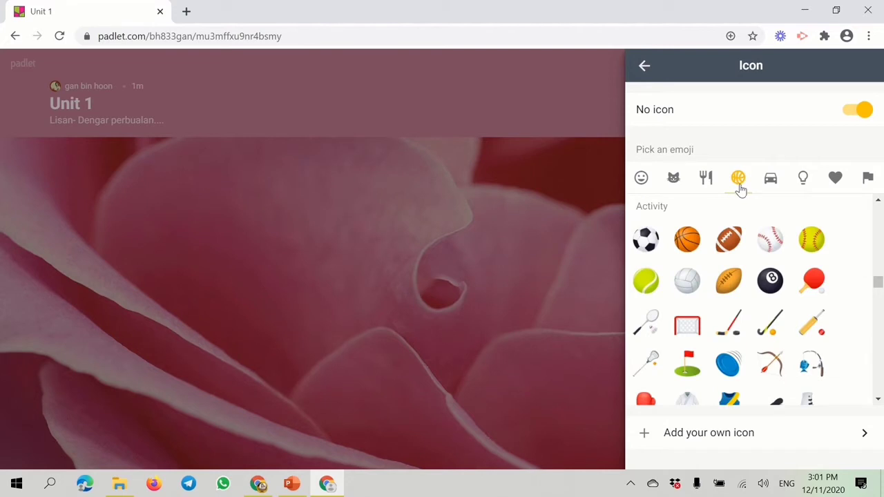
{"action": "scroll", "coordinate": [782, 319], "scroll_direction": "down", "scroll_amount": 3}
{"action": "left_click", "coordinate": [769, 182]}
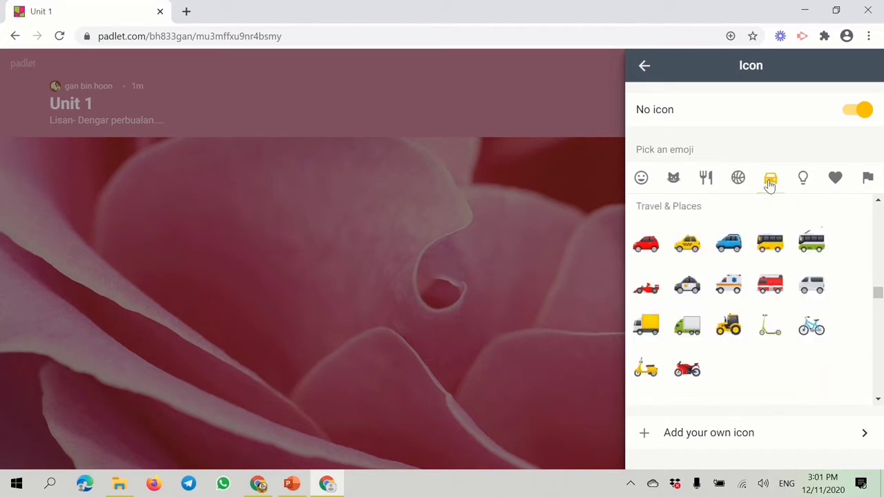
{"action": "scroll", "coordinate": [746, 331], "scroll_direction": "down", "scroll_amount": 8}
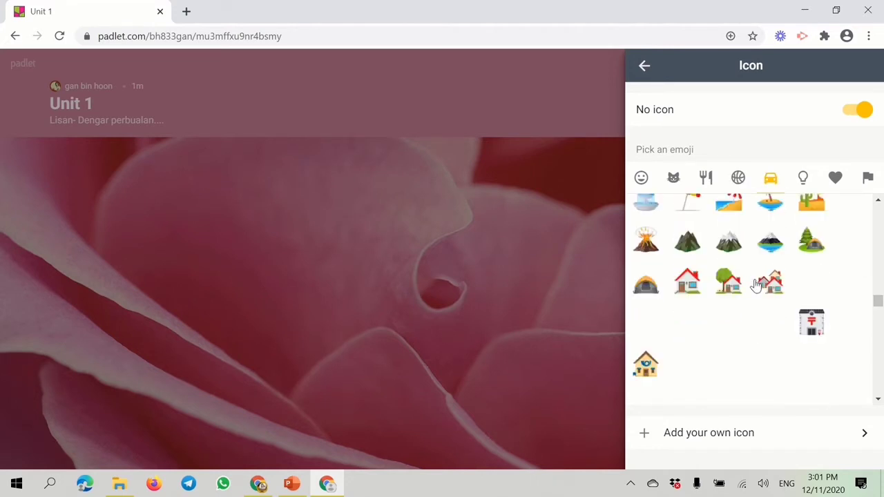
- Browse the objects, symbols and flags emoji categories for a possible padlet icon
{"action": "left_click", "coordinate": [804, 181]}
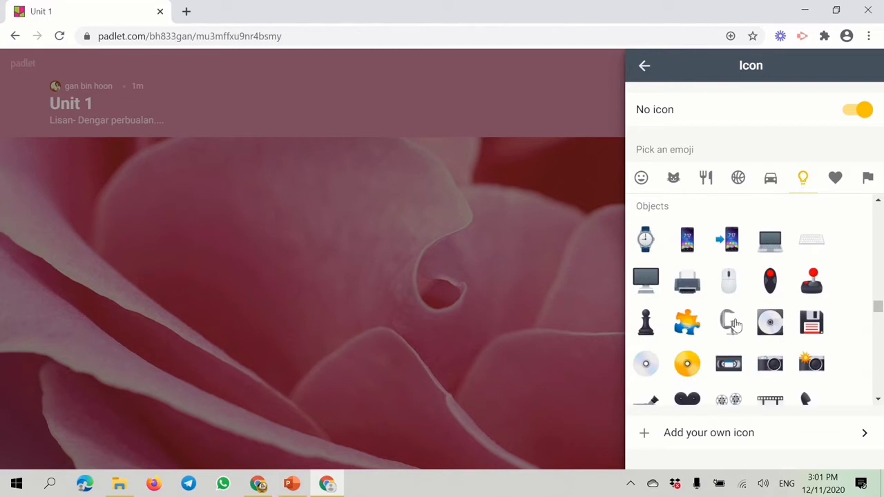
{"action": "scroll", "coordinate": [734, 325], "scroll_direction": "down", "scroll_amount": 10}
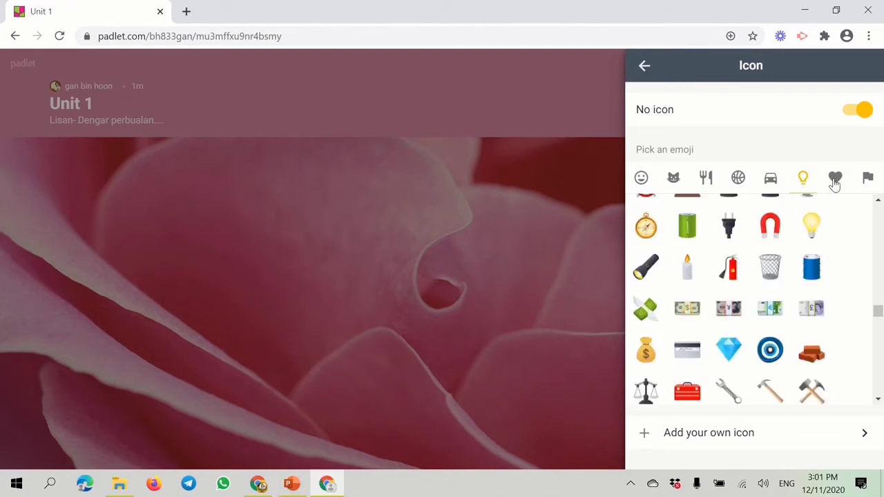
{"action": "left_click", "coordinate": [835, 180]}
{"action": "scroll", "coordinate": [772, 292], "scroll_direction": "down", "scroll_amount": 8}
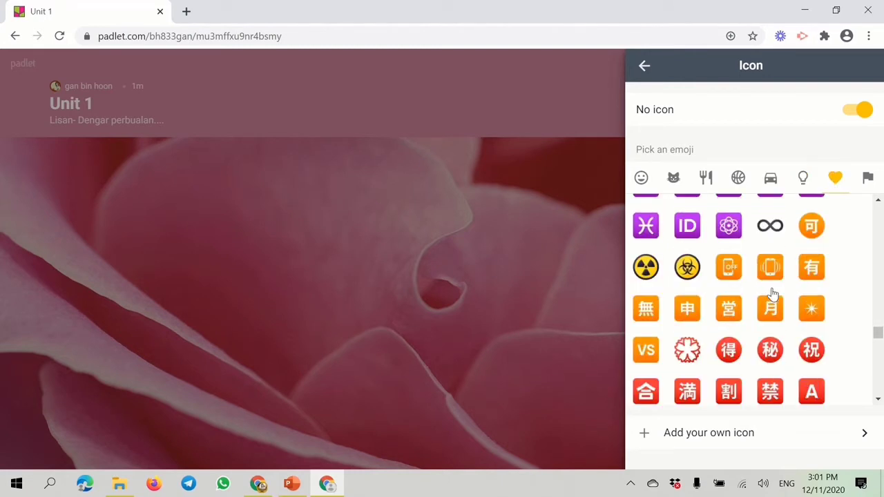
{"action": "scroll", "coordinate": [771, 295], "scroll_direction": "up", "scroll_amount": 4}
{"action": "scroll", "coordinate": [735, 318], "scroll_direction": "down", "scroll_amount": 7}
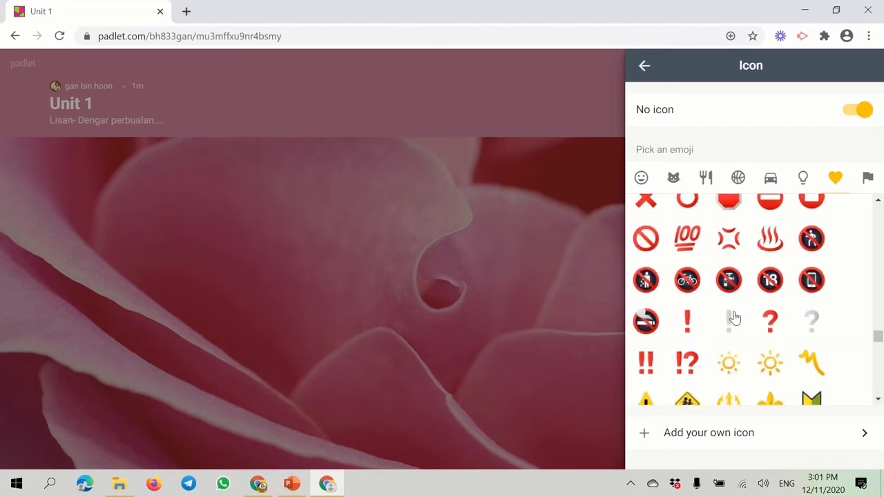
{"action": "scroll", "coordinate": [734, 318], "scroll_direction": "down", "scroll_amount": 3}
{"action": "left_click", "coordinate": [867, 177]}
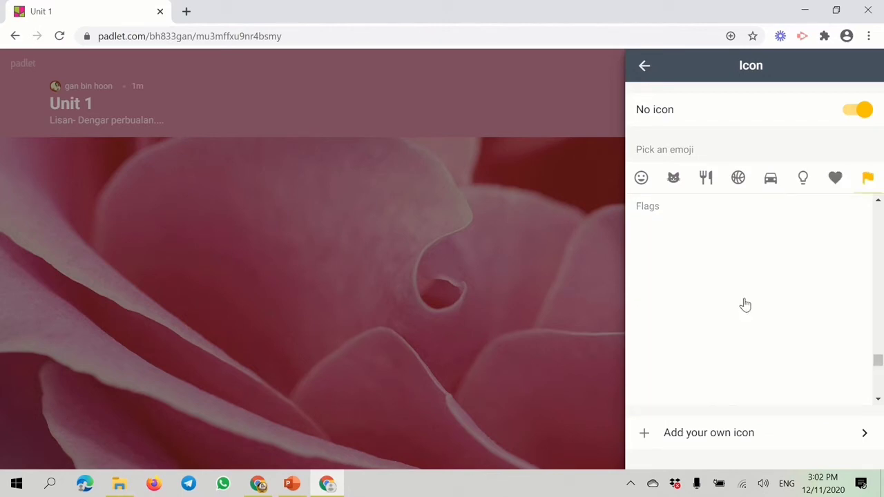
{"action": "scroll", "coordinate": [735, 334], "scroll_direction": "down", "scroll_amount": 3}
{"action": "scroll", "coordinate": [732, 336], "scroll_direction": "down", "scroll_amount": 1}
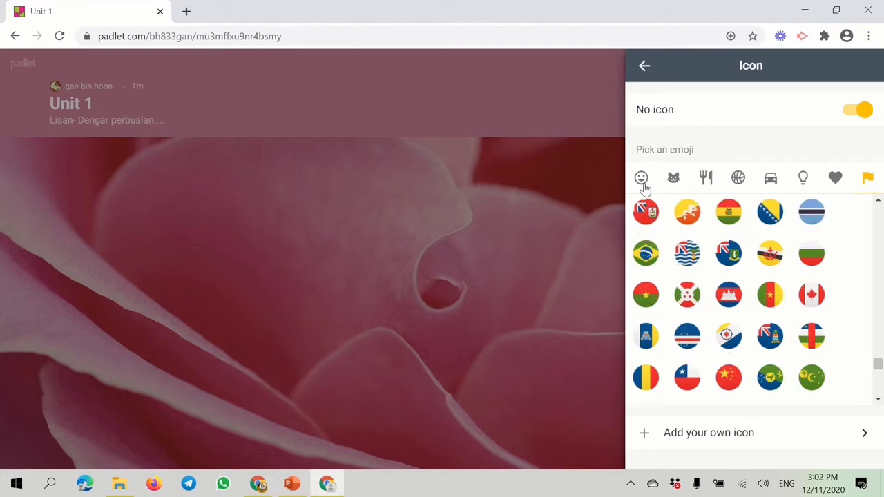
- Set the padlet's icon to the speaking head emoji from Smileys & People and return to the padlet's settings
{"action": "left_click", "coordinate": [642, 184]}
{"action": "scroll", "coordinate": [728, 279], "scroll_direction": "down", "scroll_amount": 5}
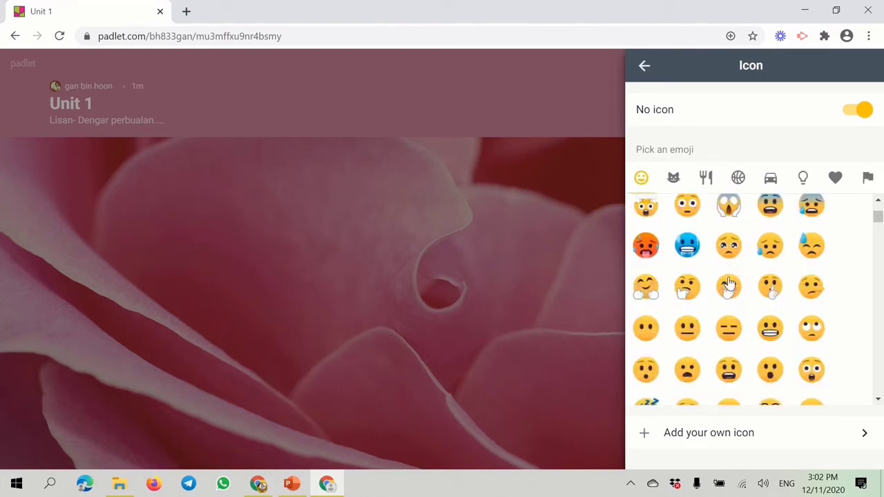
{"action": "scroll", "coordinate": [729, 283], "scroll_direction": "down", "scroll_amount": 3}
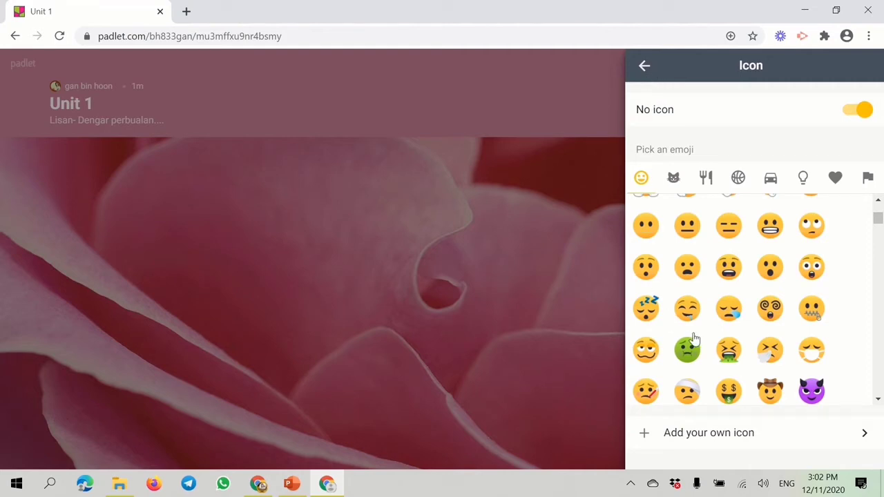
{"action": "scroll", "coordinate": [694, 339], "scroll_direction": "up", "scroll_amount": 10}
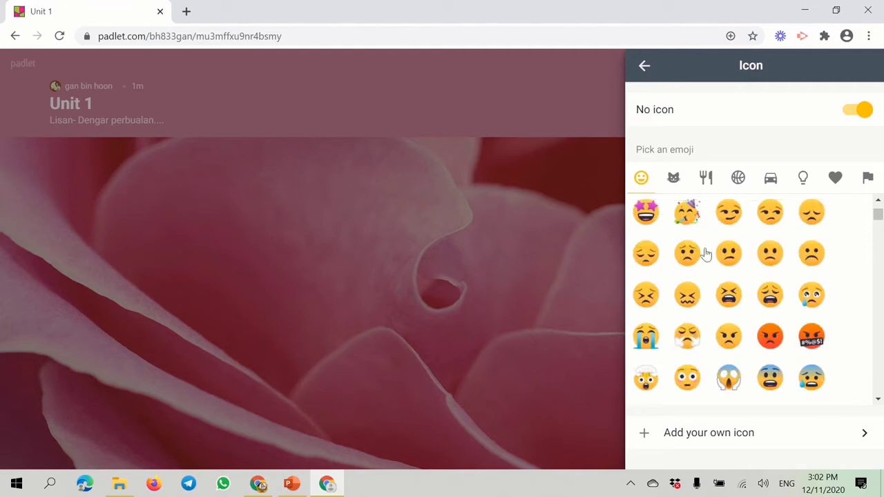
{"action": "scroll", "coordinate": [708, 263], "scroll_direction": "down", "scroll_amount": 10}
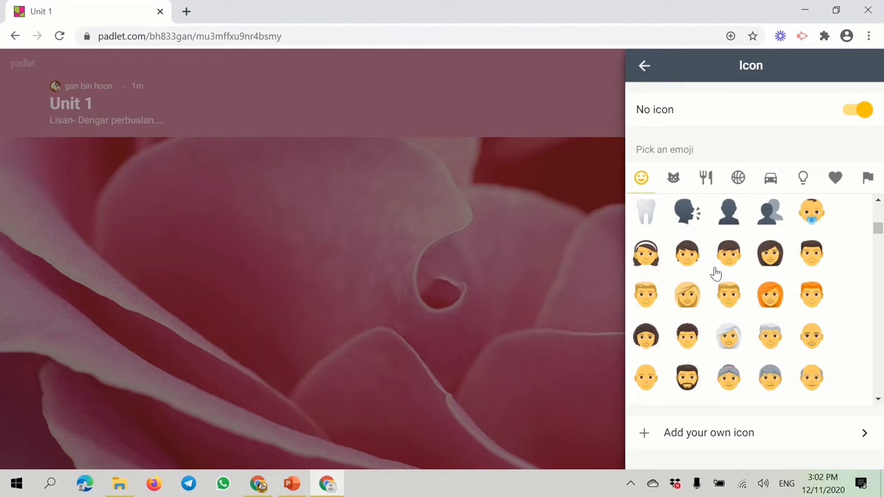
{"action": "left_click", "coordinate": [689, 225]}
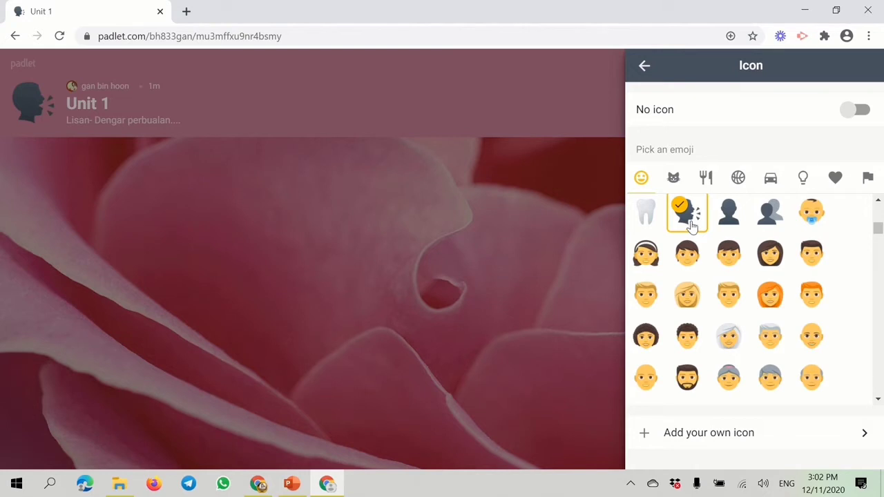
{"action": "left_click", "coordinate": [644, 69]}
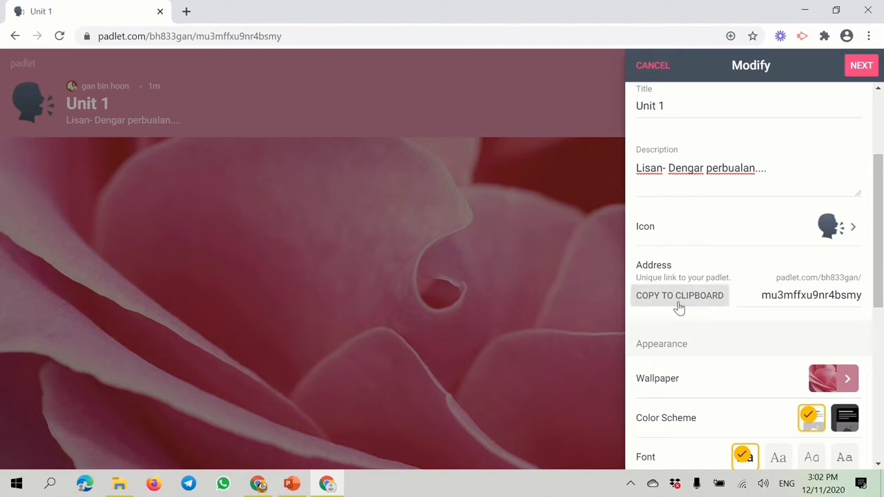
- Open the padlet's wallpaper choices and examine the available solid colors and gradients
{"action": "left_click_drag", "start_coordinate": [879, 285], "coordinate": [828, 308]}
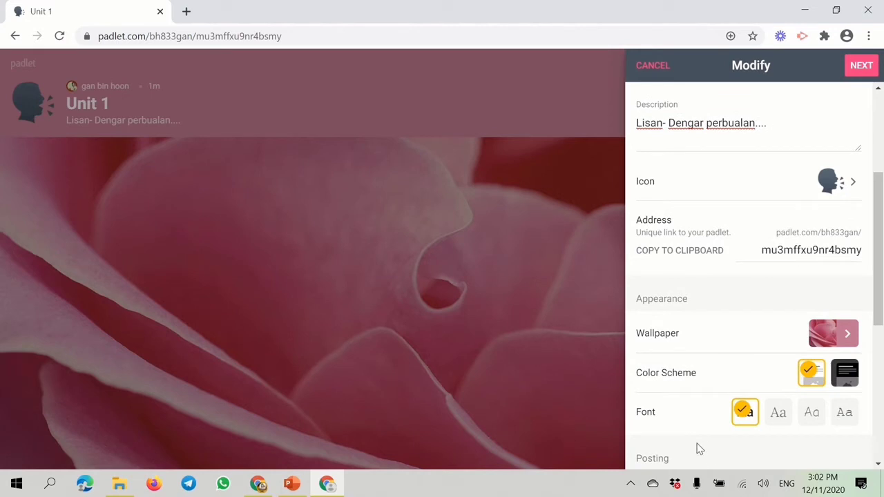
{"action": "scroll", "coordinate": [694, 446], "scroll_direction": "down", "scroll_amount": 2}
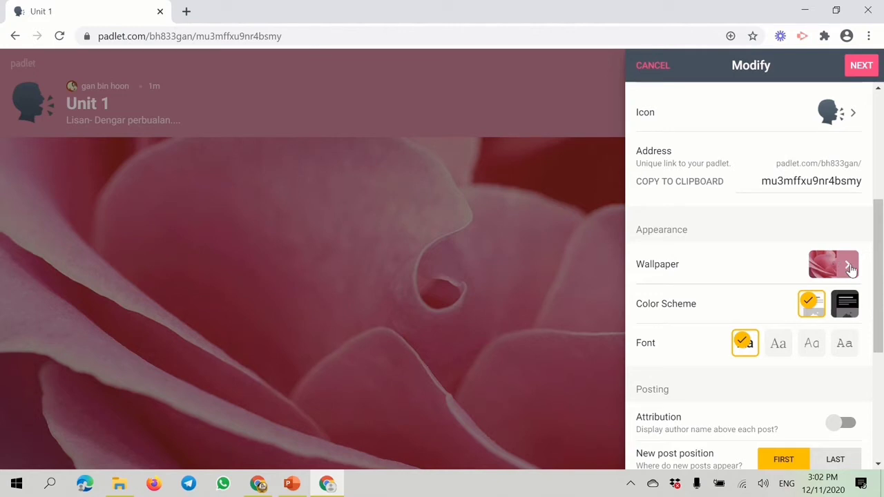
{"action": "left_click", "coordinate": [849, 267]}
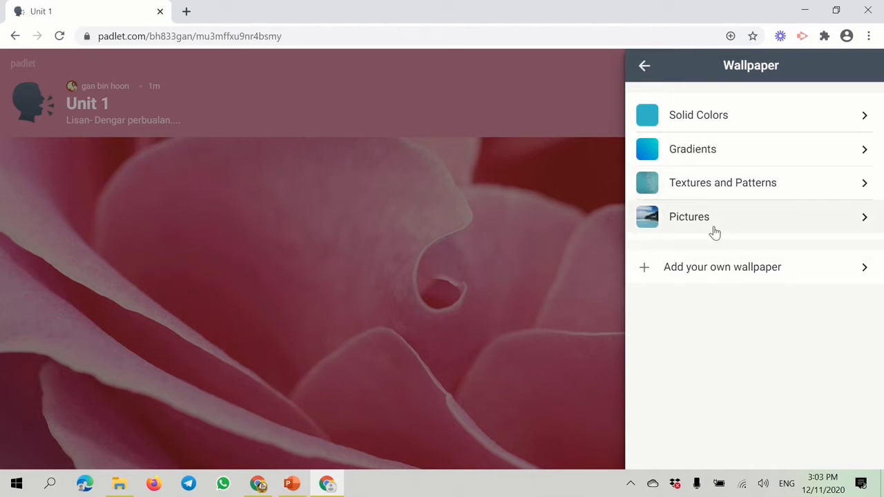
{"action": "left_click", "coordinate": [697, 118]}
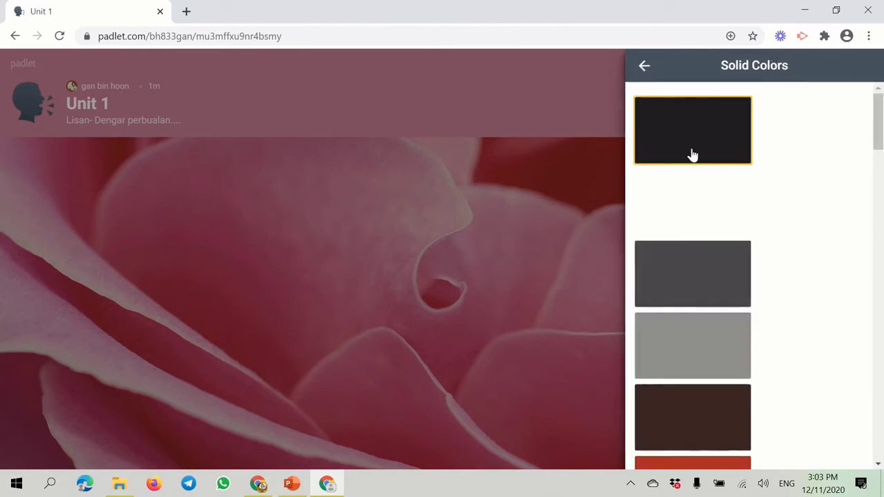
{"action": "scroll", "coordinate": [799, 257], "scroll_direction": "down", "scroll_amount": 15}
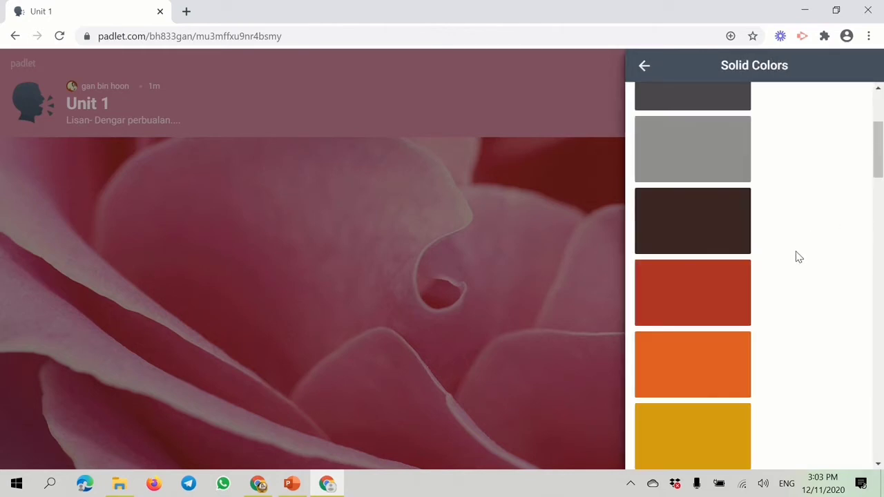
{"action": "scroll", "coordinate": [799, 256], "scroll_direction": "down", "scroll_amount": 10}
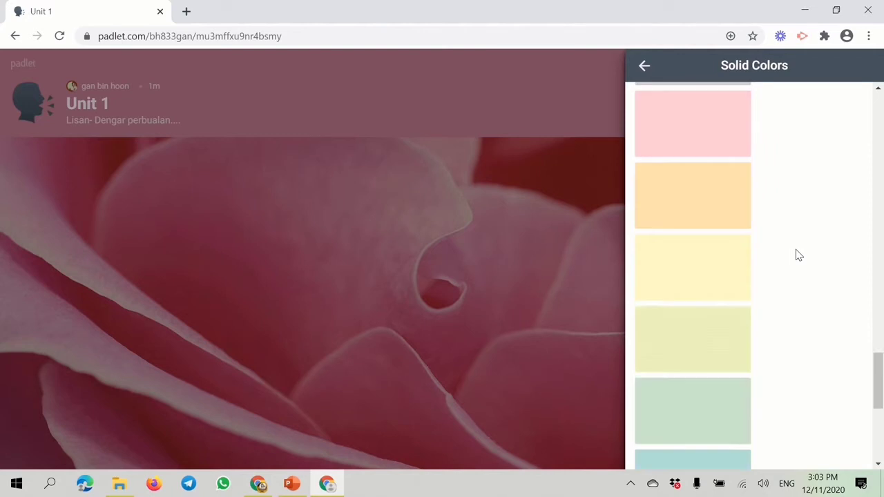
{"action": "left_click", "coordinate": [645, 68]}
{"action": "left_click", "coordinate": [788, 152]}
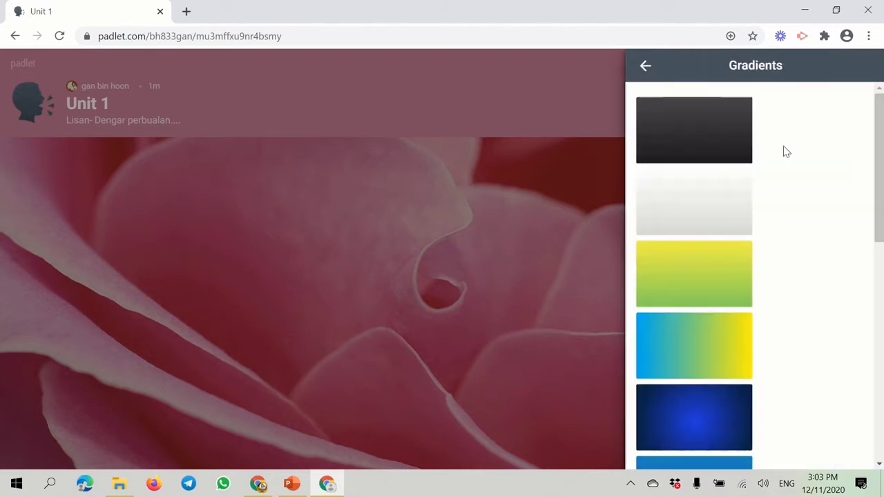
{"action": "scroll", "coordinate": [707, 263], "scroll_direction": "down", "scroll_amount": 9}
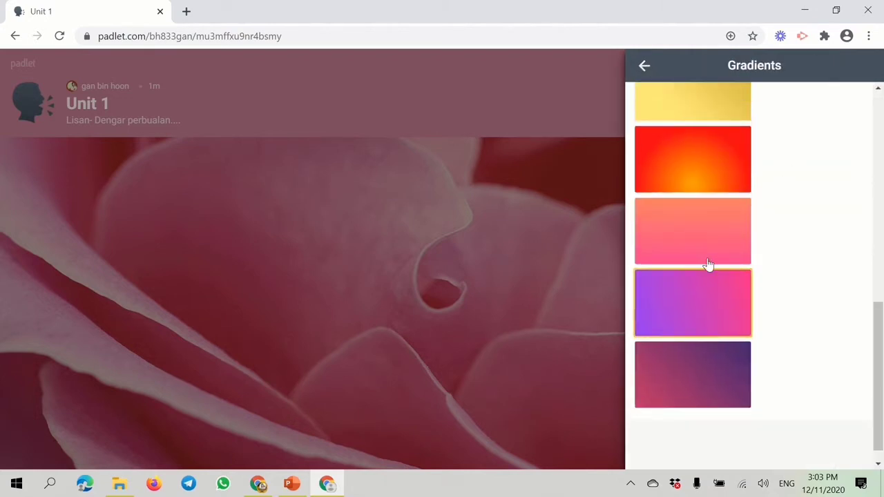
{"action": "scroll", "coordinate": [708, 263], "scroll_direction": "up", "scroll_amount": 10}
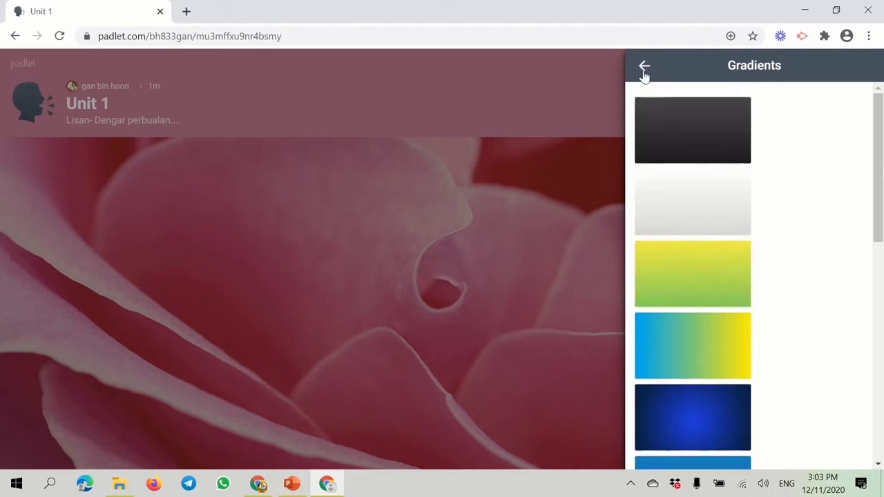
{"action": "left_click", "coordinate": [643, 69]}
- Examine the Textures and Patterns wallpapers and the Pictures wallpapers, and return to the wallpaper categories
{"action": "left_click", "coordinate": [758, 184]}
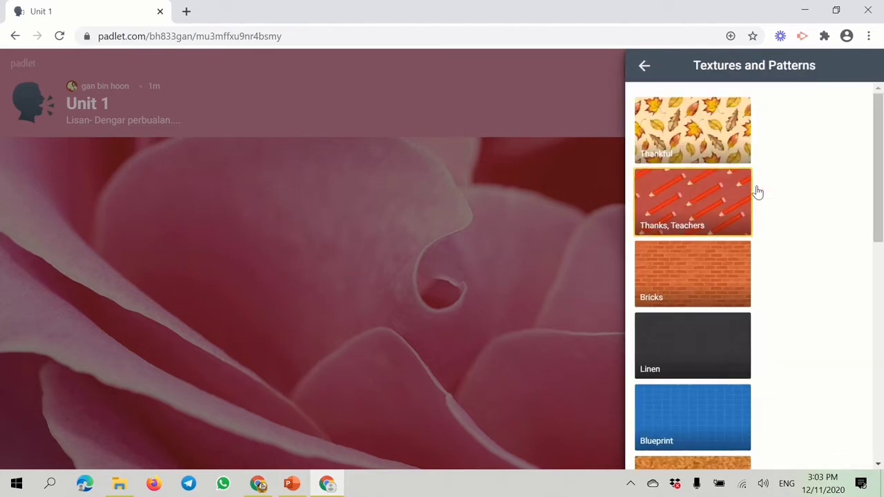
{"action": "scroll", "coordinate": [685, 267], "scroll_direction": "down", "scroll_amount": 8}
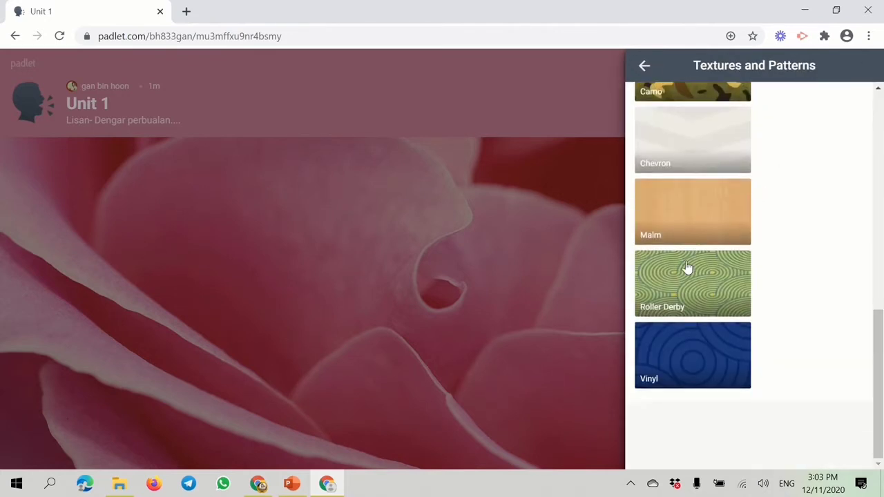
{"action": "left_click", "coordinate": [644, 70]}
{"action": "left_click", "coordinate": [741, 229]}
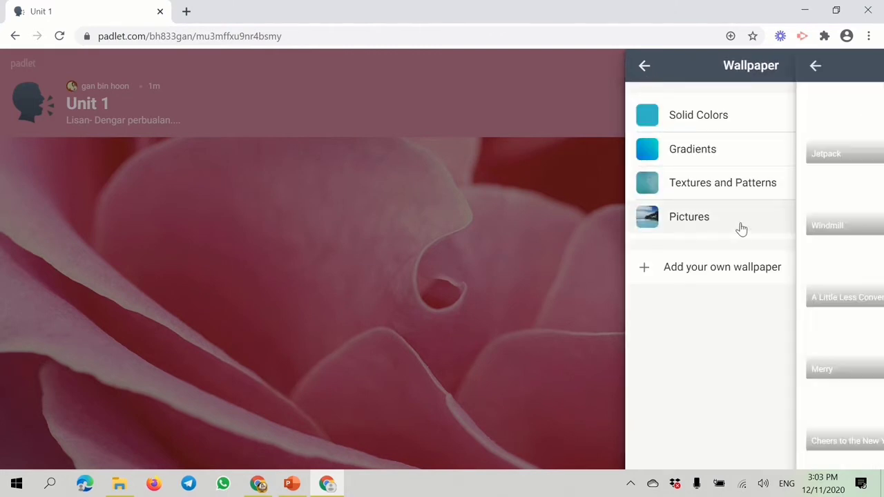
{"action": "scroll", "coordinate": [673, 260], "scroll_direction": "down", "scroll_amount": 8}
{"action": "scroll", "coordinate": [677, 262], "scroll_direction": "down", "scroll_amount": 15}
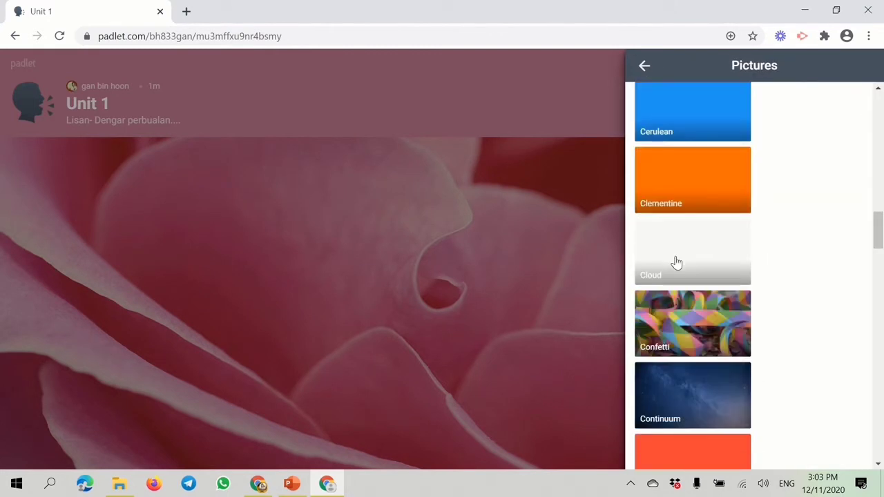
{"action": "left_click", "coordinate": [645, 67]}
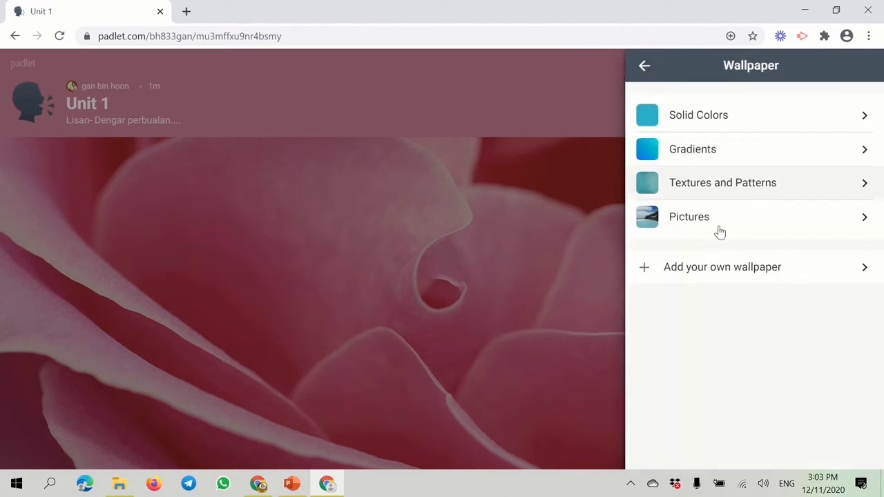
- Open the options for adding an own wallpaper, browse the image search suggestions, and close the search
{"action": "left_click", "coordinate": [740, 275]}
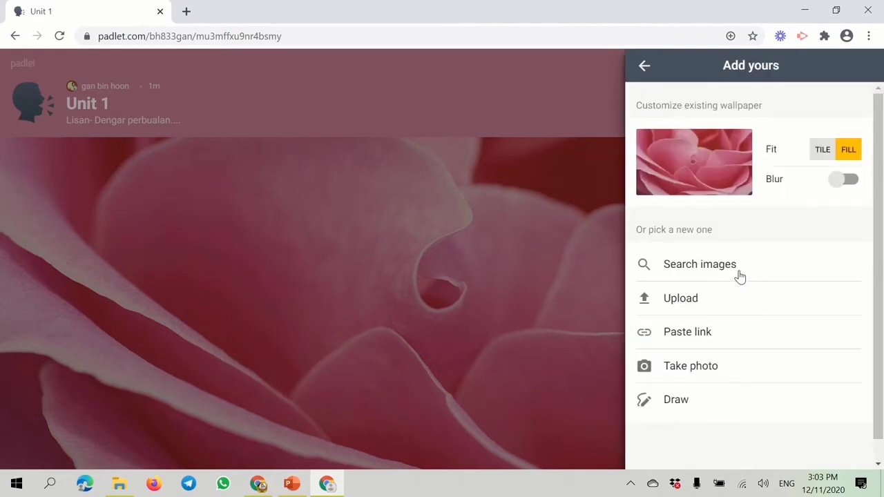
{"action": "left_click", "coordinate": [699, 270]}
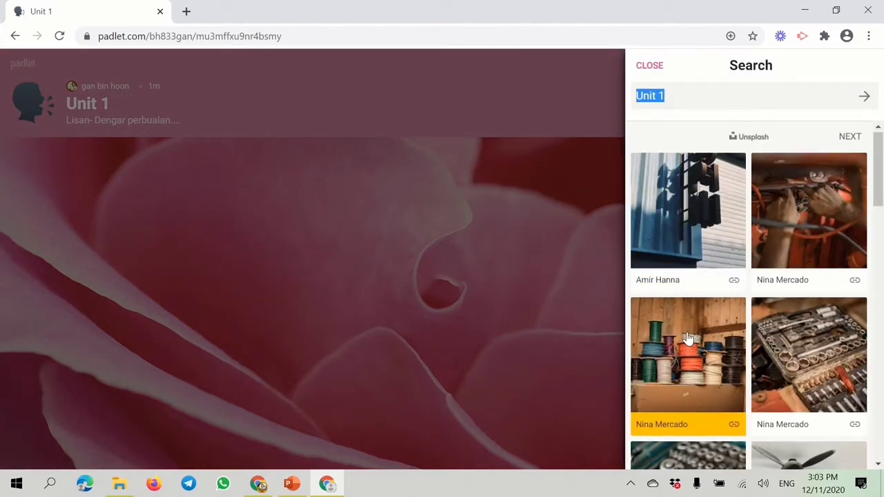
{"action": "scroll", "coordinate": [684, 339], "scroll_direction": "down", "scroll_amount": 6}
{"action": "scroll", "coordinate": [688, 338], "scroll_direction": "down", "scroll_amount": 2}
{"action": "scroll", "coordinate": [688, 339], "scroll_direction": "up", "scroll_amount": 9}
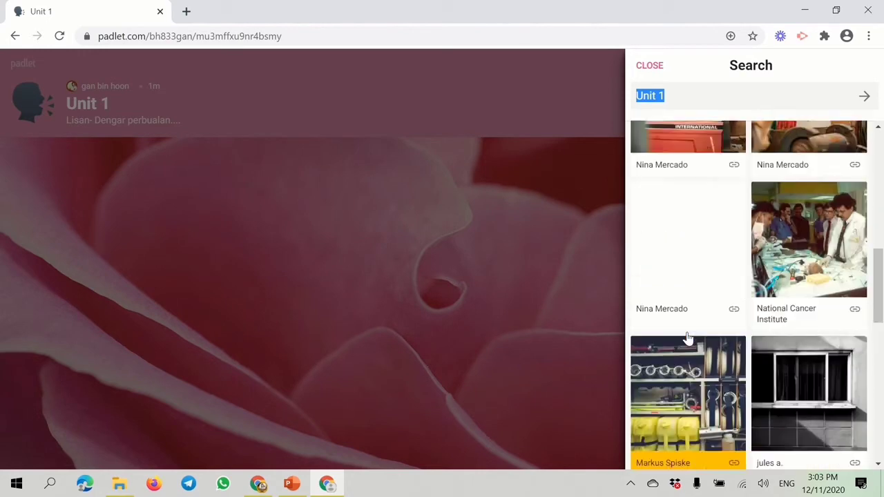
{"action": "left_click", "coordinate": [659, 65]}
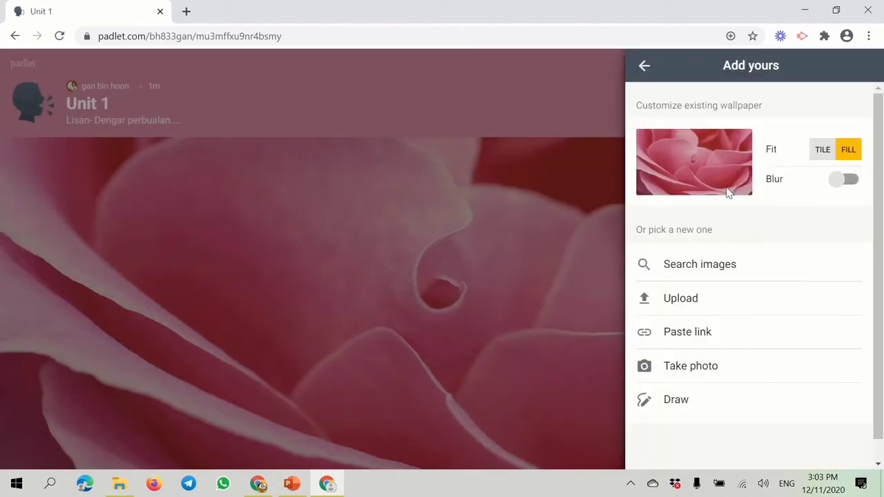
- Look at the file upload and link entry options for a custom wallpaper, closing each without adding anything
{"action": "left_click", "coordinate": [726, 311]}
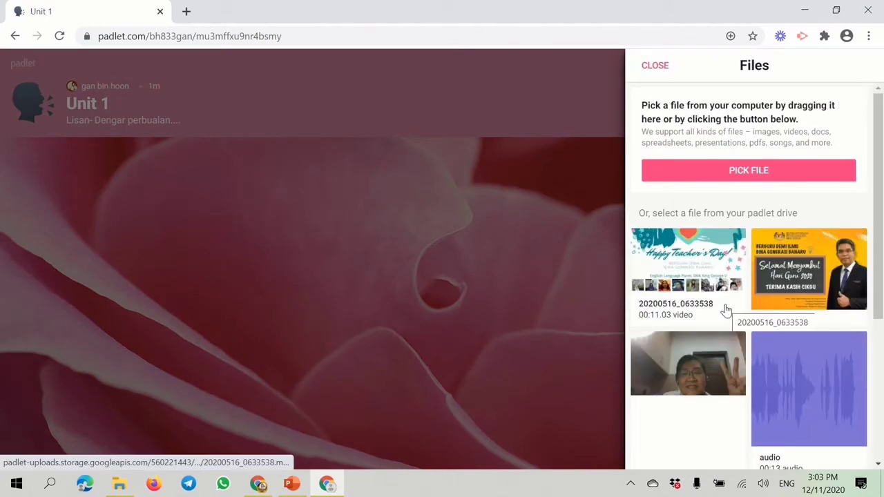
{"action": "left_click", "coordinate": [658, 66]}
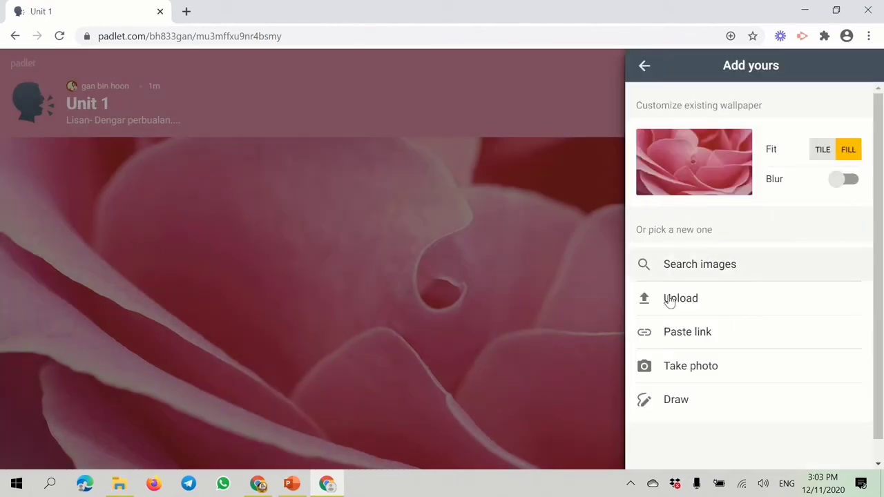
{"action": "left_click", "coordinate": [686, 338]}
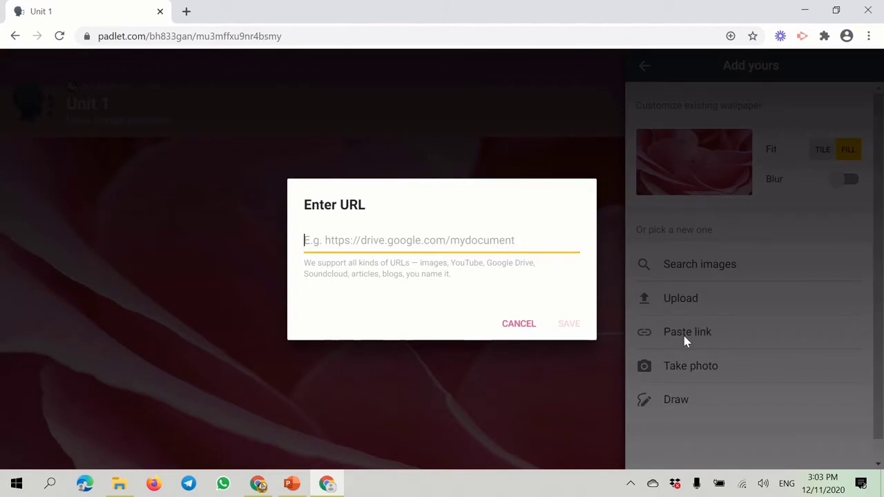
{"action": "left_click", "coordinate": [511, 330]}
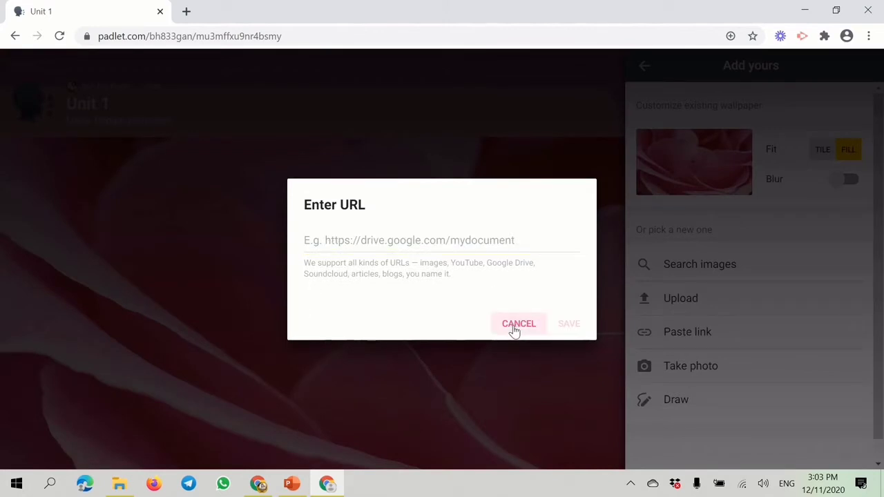
- Look at the photo booth and drawing canvas options for a custom wallpaper, and return to the wallpaper categories
{"action": "left_click", "coordinate": [682, 373]}
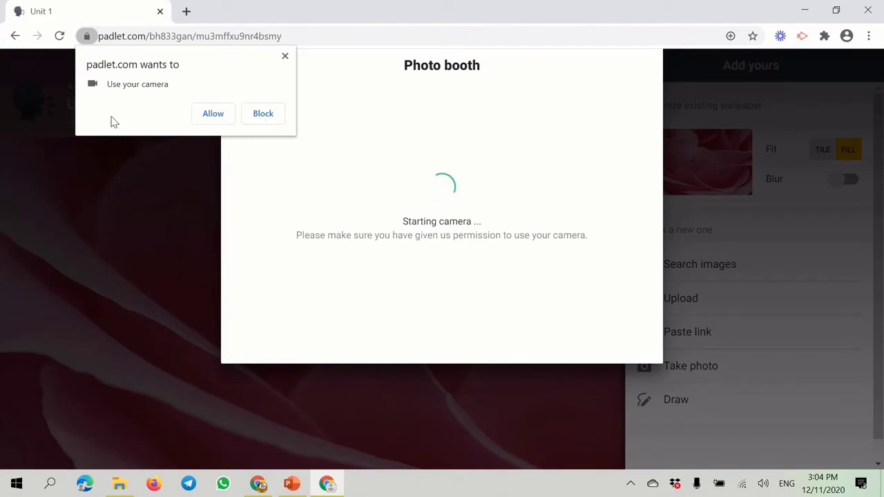
{"action": "left_click", "coordinate": [285, 56]}
{"action": "left_click", "coordinate": [245, 66]}
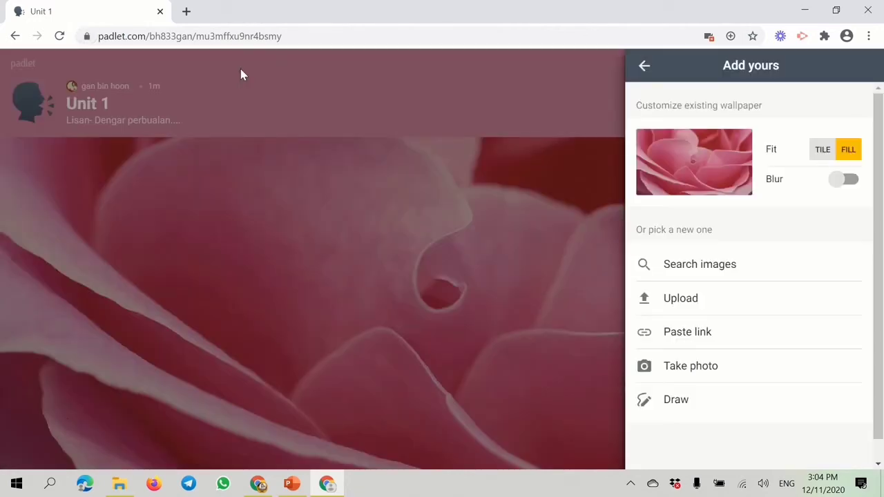
{"action": "left_click", "coordinate": [676, 401]}
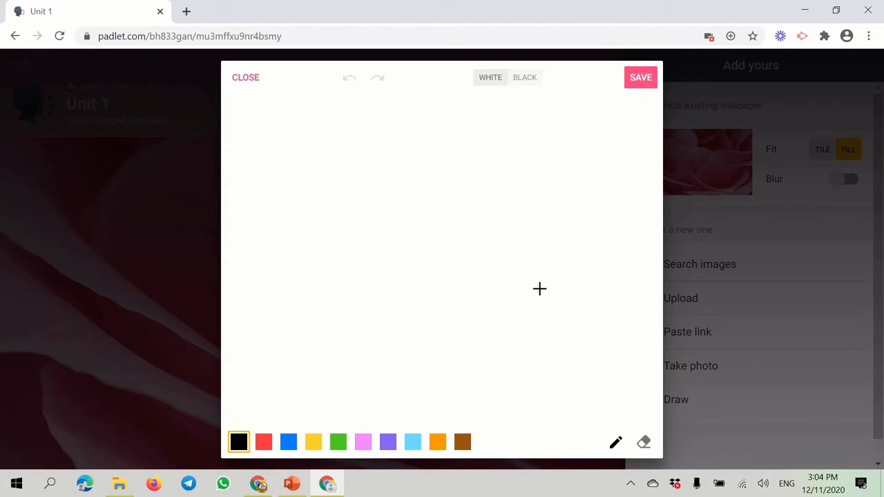
{"action": "left_click", "coordinate": [634, 85]}
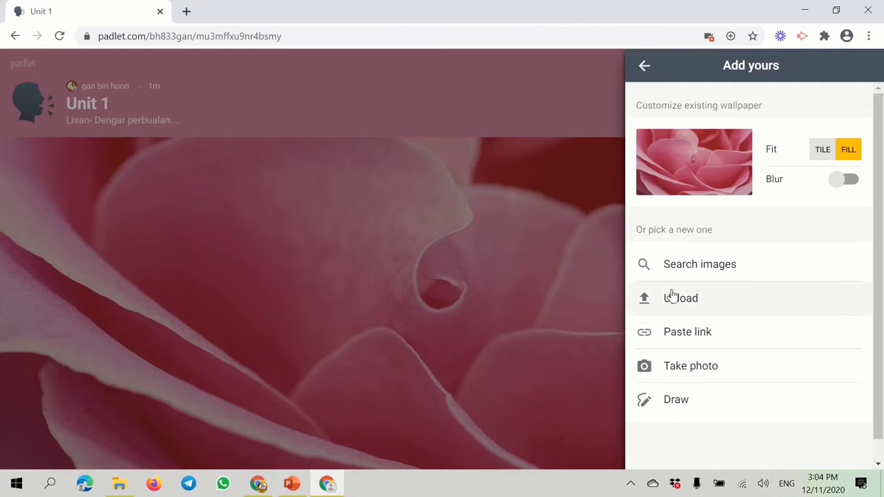
{"action": "left_click", "coordinate": [643, 67]}
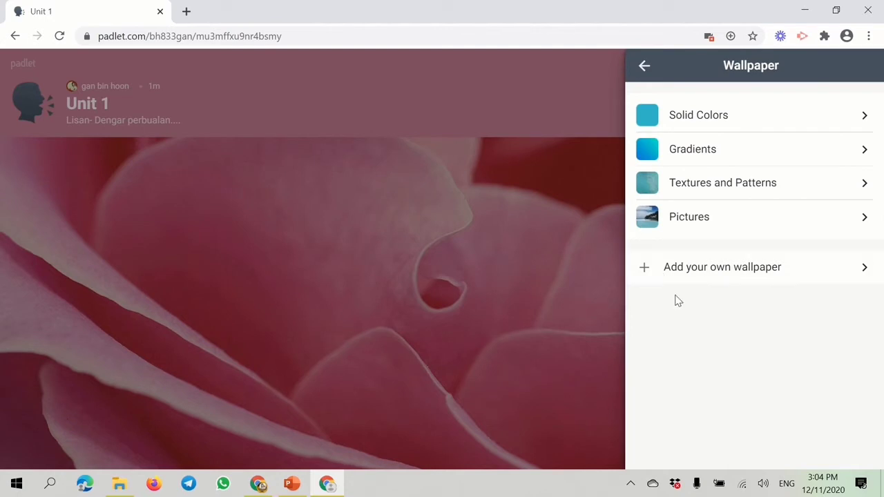
- Set the padlet's wallpaper to Bricks from Textures and Patterns and return to the padlet's settings
{"action": "left_click", "coordinate": [702, 192]}
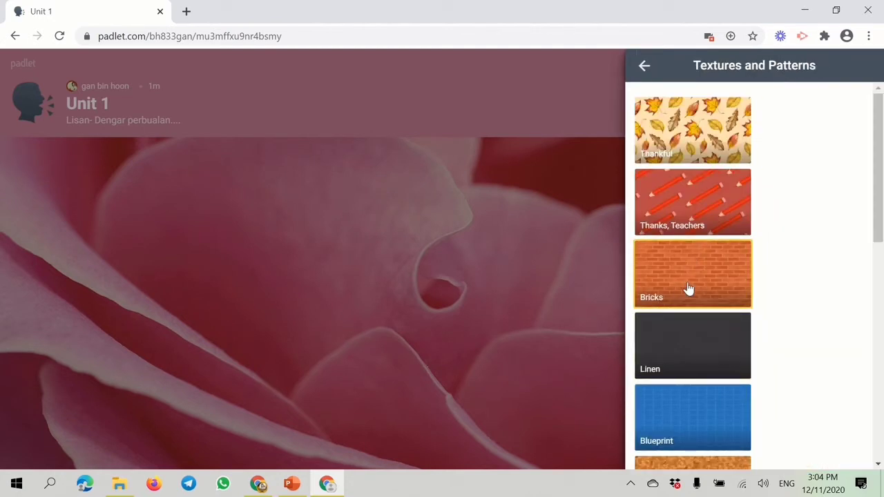
{"action": "scroll", "coordinate": [686, 290], "scroll_direction": "down", "scroll_amount": 2}
{"action": "scroll", "coordinate": [689, 290], "scroll_direction": "down", "scroll_amount": 3}
{"action": "scroll", "coordinate": [688, 293], "scroll_direction": "down", "scroll_amount": 1}
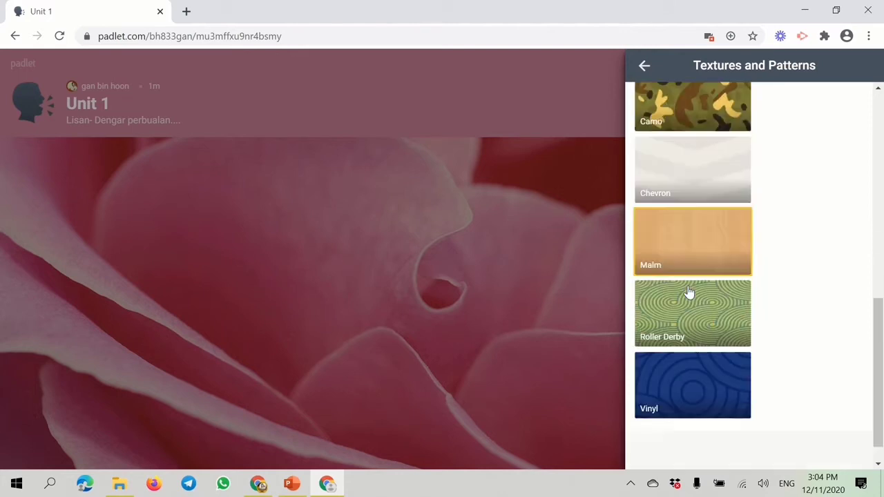
{"action": "left_click", "coordinate": [689, 292]}
{"action": "scroll", "coordinate": [689, 292], "scroll_direction": "up", "scroll_amount": 7}
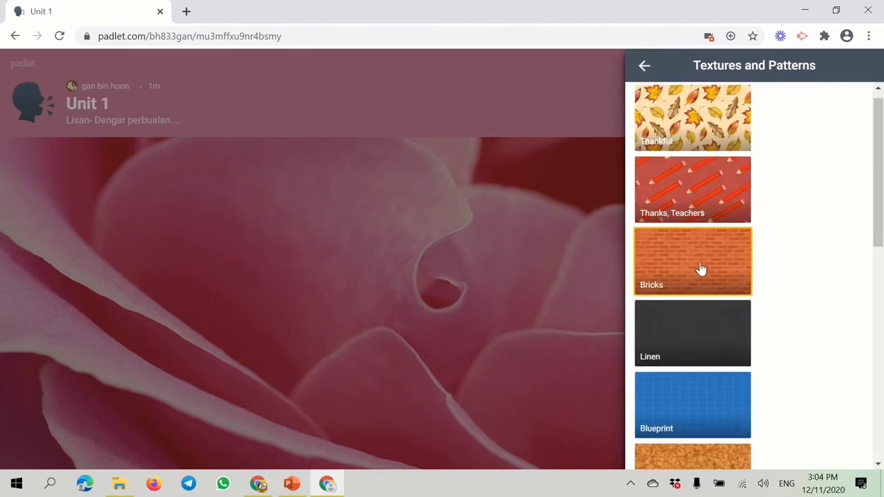
{"action": "left_click", "coordinate": [701, 269]}
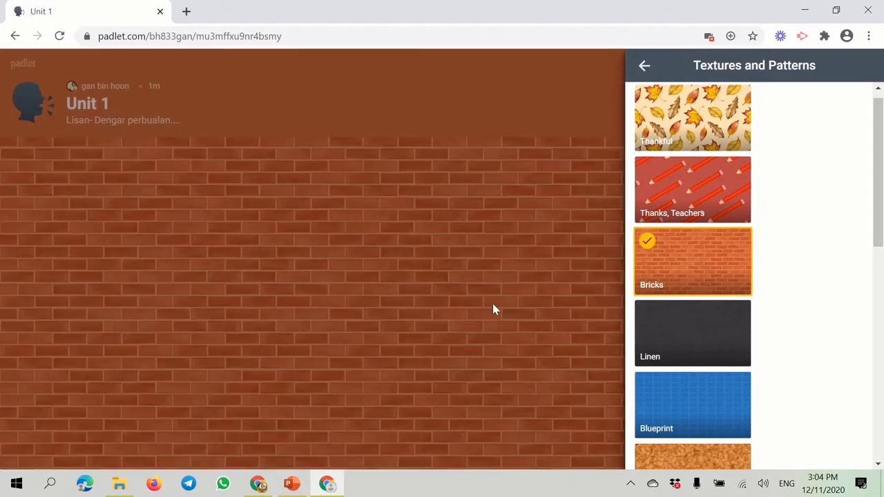
{"action": "left_click", "coordinate": [644, 69]}
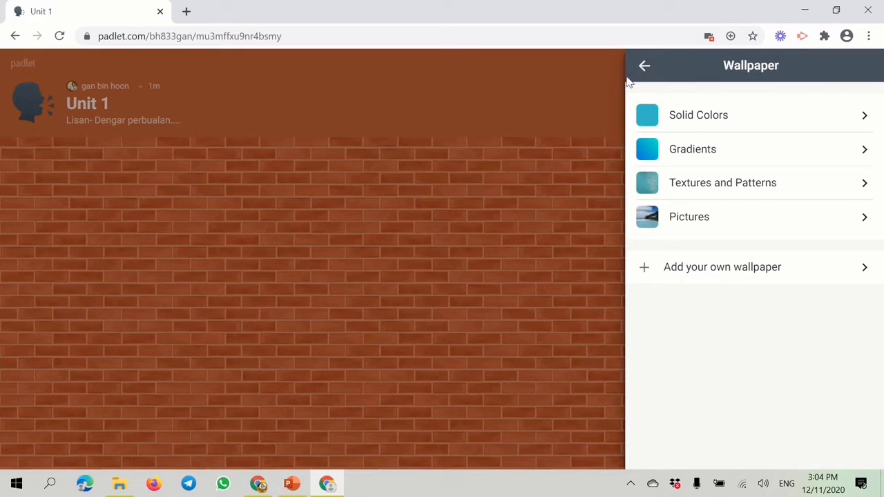
{"action": "left_click", "coordinate": [644, 70]}
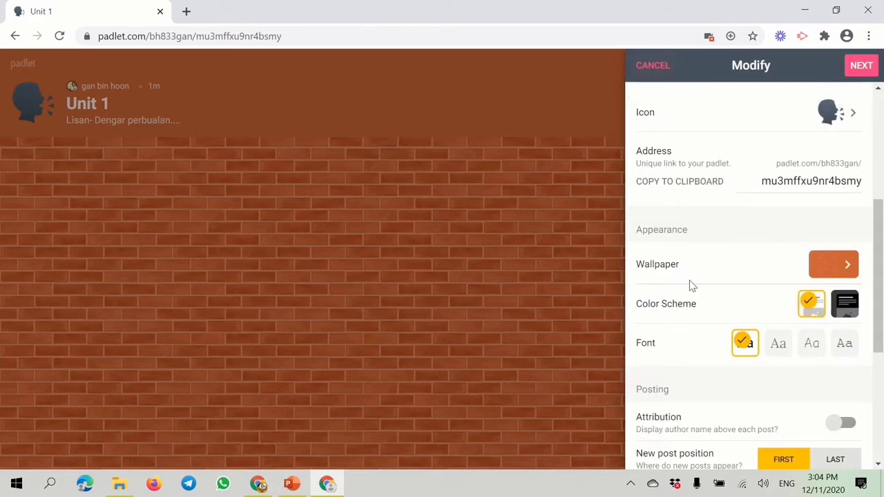
- Try the three alternative fonts on the padlet and switch back to the first font
{"action": "scroll", "coordinate": [690, 328], "scroll_direction": "down", "scroll_amount": 2}
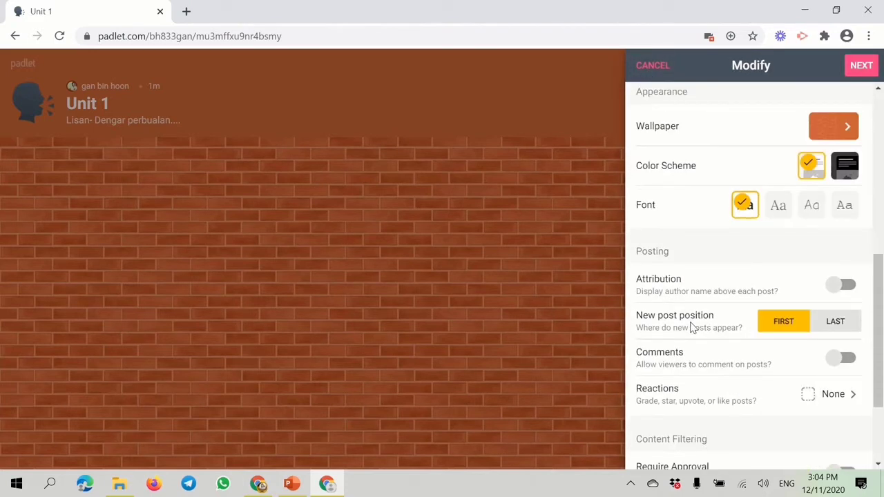
{"action": "scroll", "coordinate": [690, 328], "scroll_direction": "up", "scroll_amount": 2}
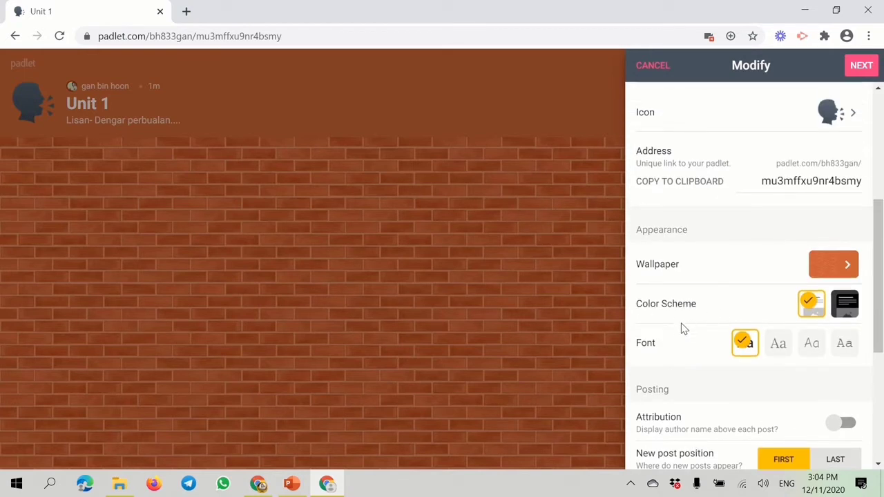
{"action": "scroll", "coordinate": [693, 322], "scroll_direction": "down", "scroll_amount": 1}
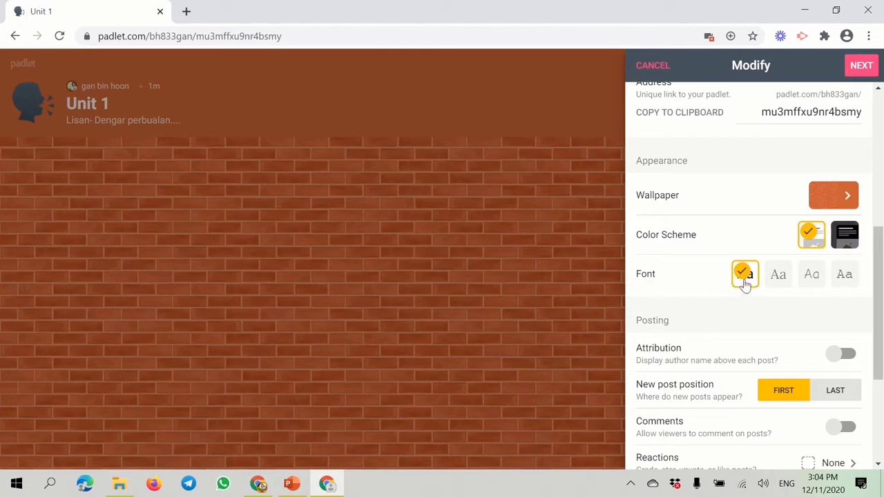
{"action": "left_click", "coordinate": [778, 280]}
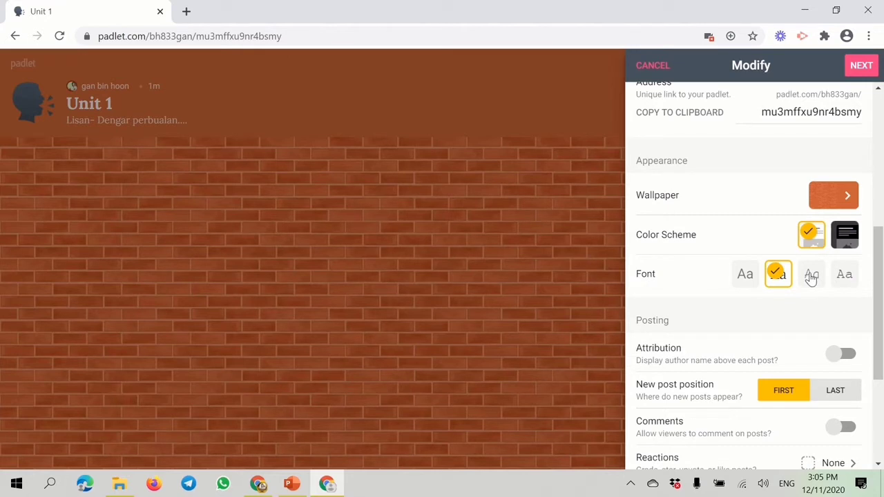
{"action": "left_click", "coordinate": [812, 276]}
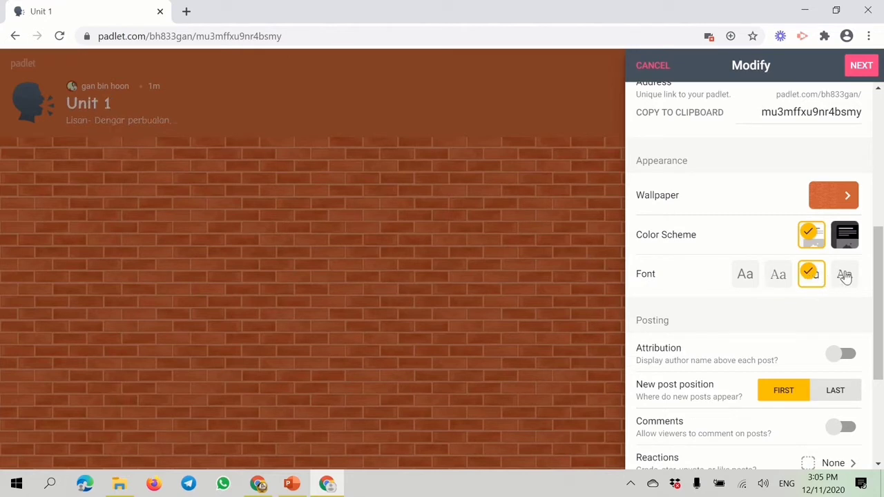
{"action": "left_click", "coordinate": [845, 276]}
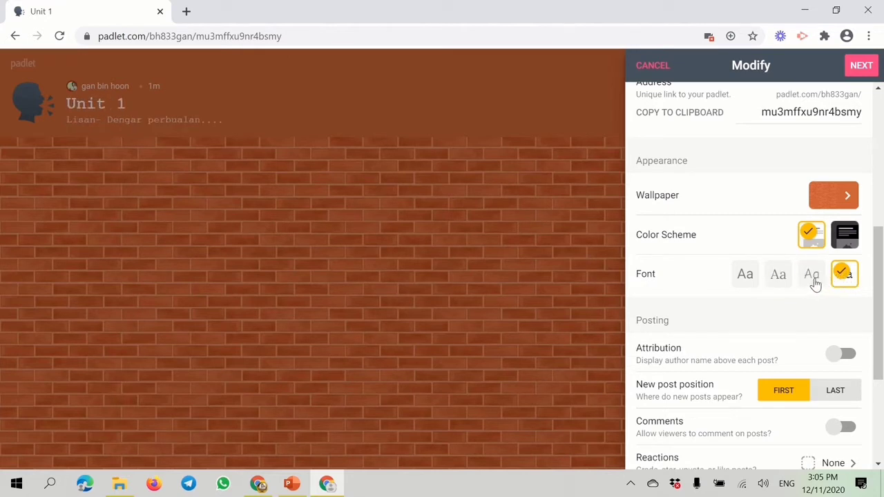
{"action": "left_click", "coordinate": [812, 280]}
{"action": "left_click", "coordinate": [744, 276]}
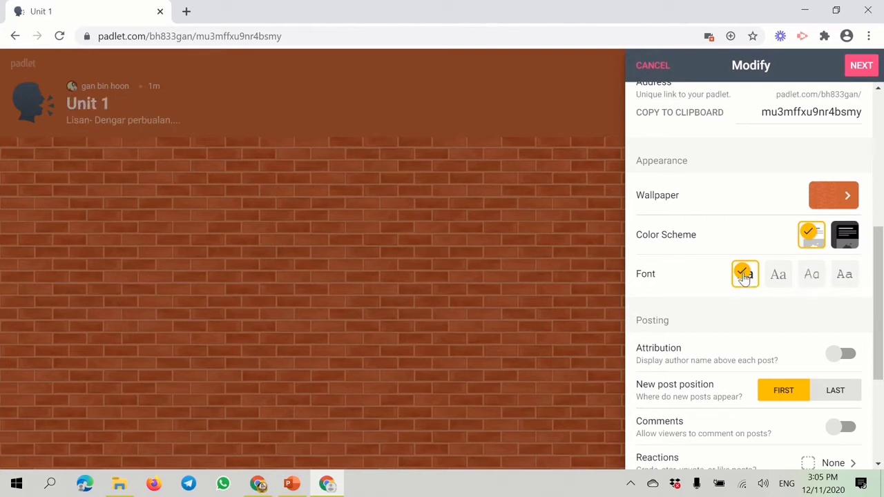
- Turn on Attribution so that the author's name is displayed above each post
{"action": "scroll", "coordinate": [682, 324], "scroll_direction": "down", "scroll_amount": 1}
{"action": "scroll", "coordinate": [683, 324], "scroll_direction": "down", "scroll_amount": 1}
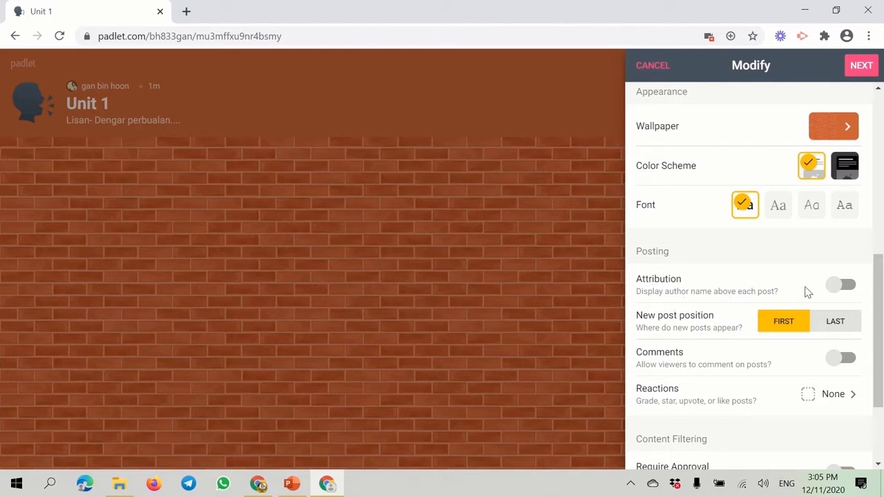
{"action": "left_click", "coordinate": [839, 289]}
- Try the Last position for new posts and the Comments option, setting the position back to First and comments off
{"action": "scroll", "coordinate": [698, 335], "scroll_direction": "down", "scroll_amount": 1}
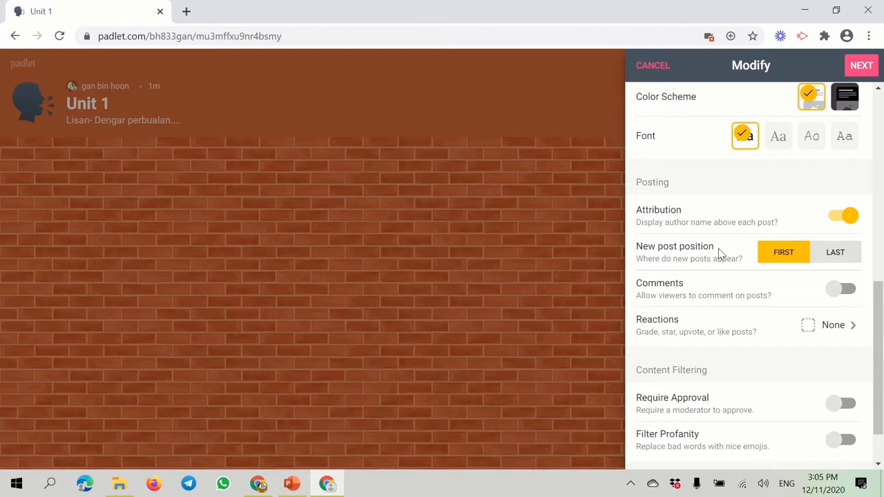
{"action": "left_click", "coordinate": [838, 256]}
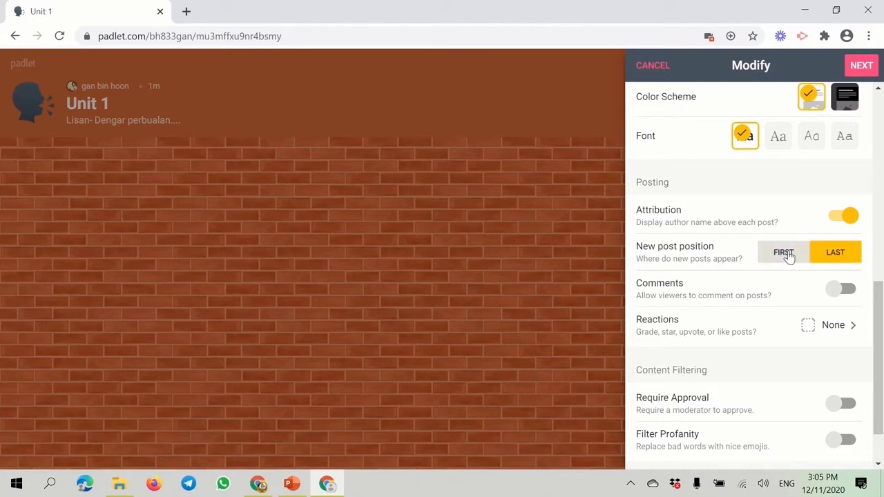
{"action": "left_click", "coordinate": [786, 255]}
{"action": "scroll", "coordinate": [659, 311], "scroll_direction": "down", "scroll_amount": 1}
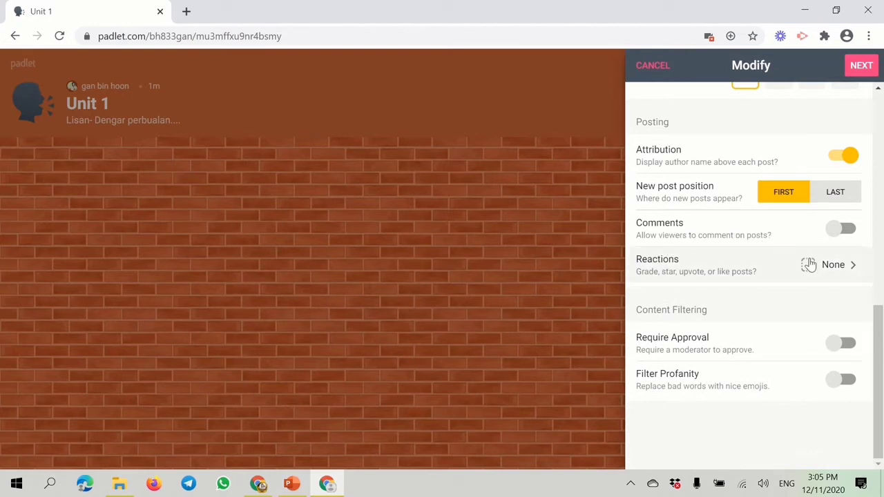
{"action": "left_click", "coordinate": [850, 235]}
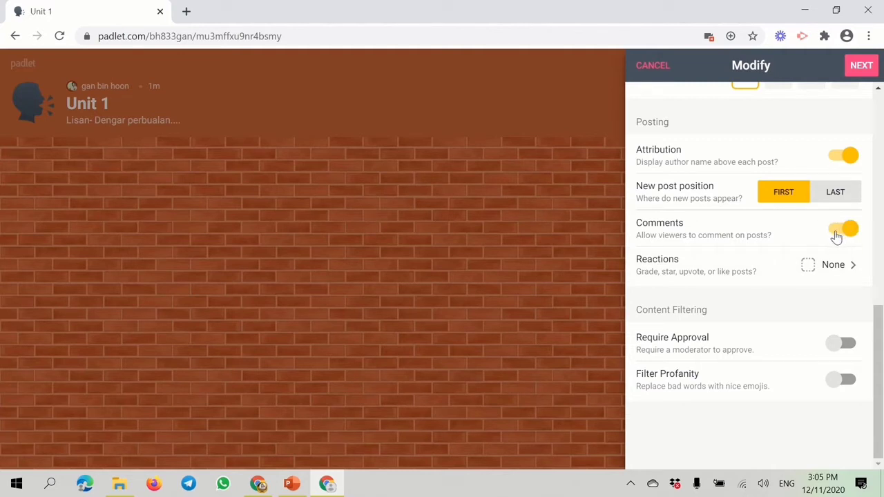
{"action": "left_click", "coordinate": [836, 236]}
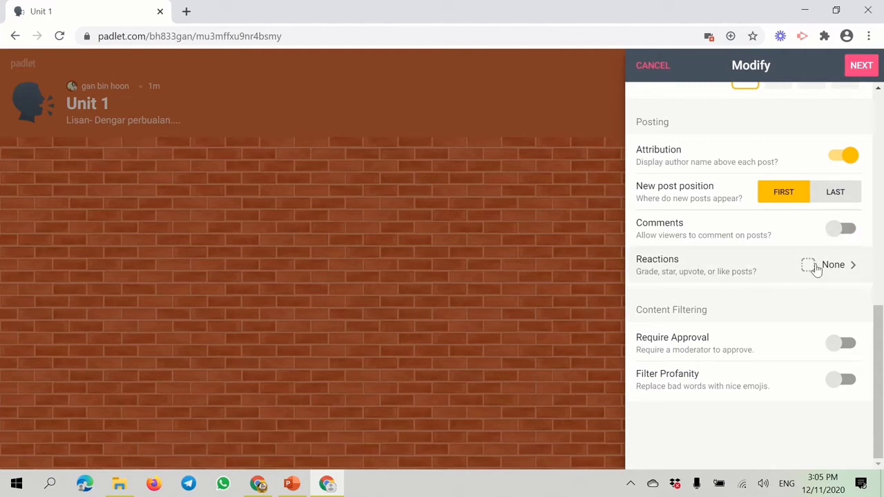
- Open the Reactions options, try Grade, and choose Star so that posts can be given 1-5 stars
{"action": "left_click", "coordinate": [851, 271]}
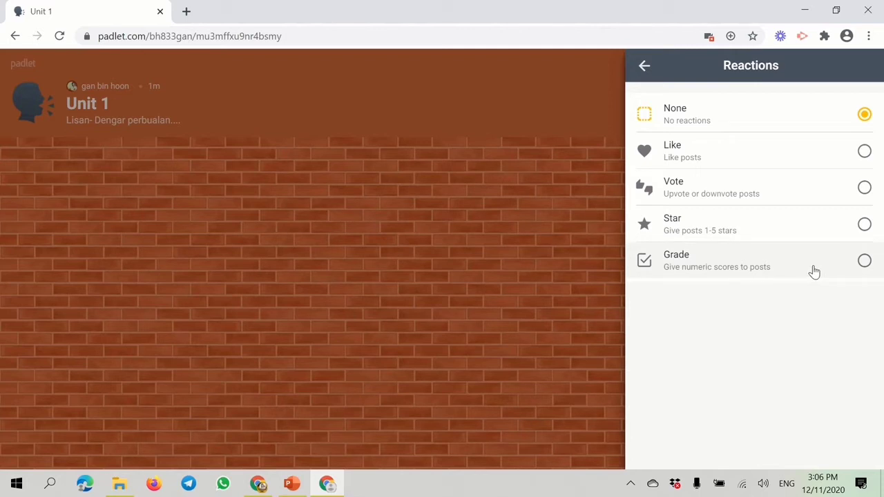
{"action": "left_click", "coordinate": [865, 263]}
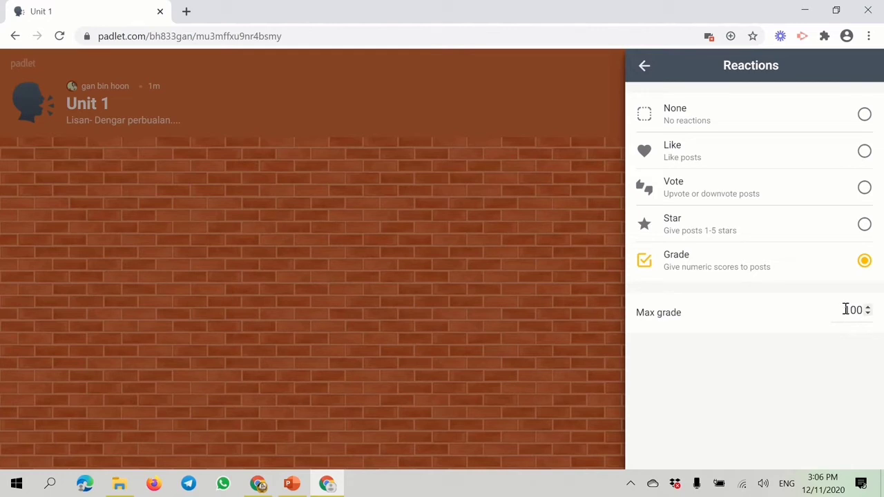
{"action": "left_click", "coordinate": [865, 225]}
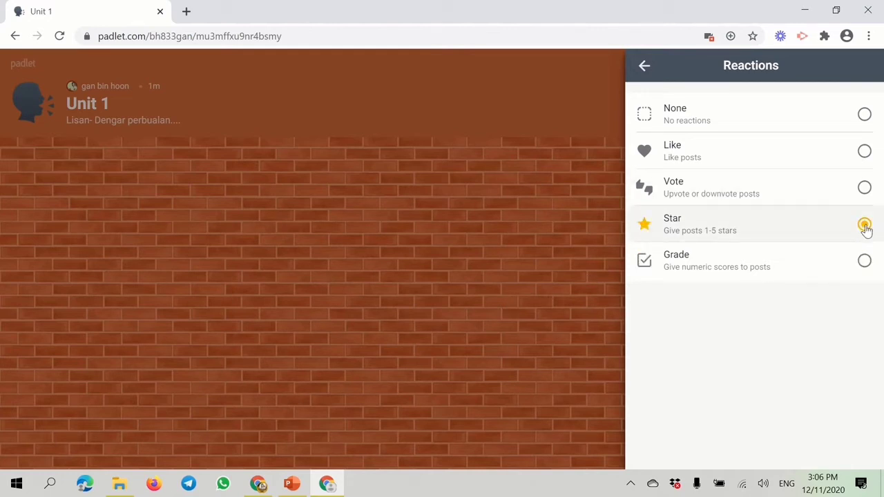
- Leave the reaction options, finish the padlet setup and start posting on the Unit 1 wall
{"action": "left_click", "coordinate": [644, 67]}
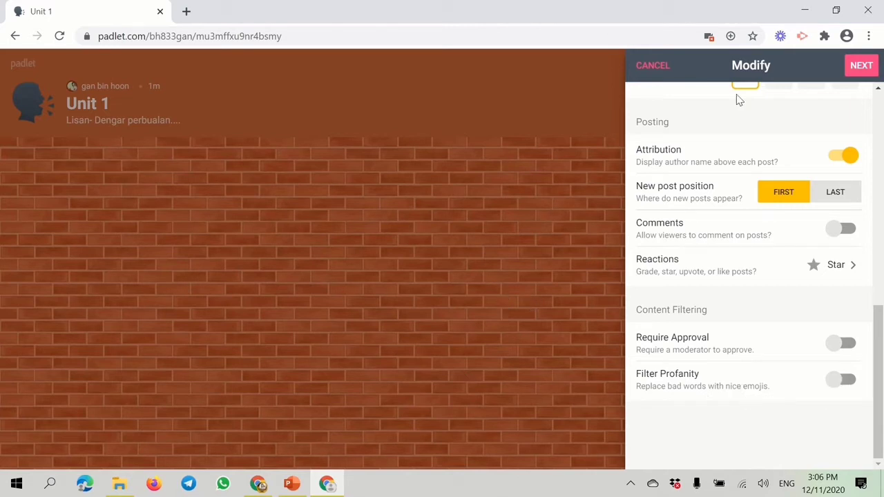
{"action": "scroll", "coordinate": [769, 268], "scroll_direction": "up", "scroll_amount": 4}
{"action": "scroll", "coordinate": [765, 268], "scroll_direction": "up", "scroll_amount": 4}
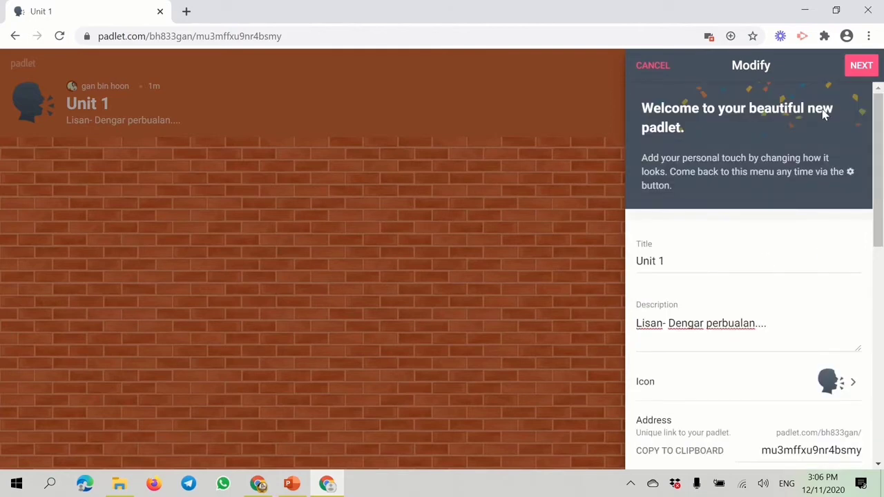
{"action": "left_click", "coordinate": [861, 69]}
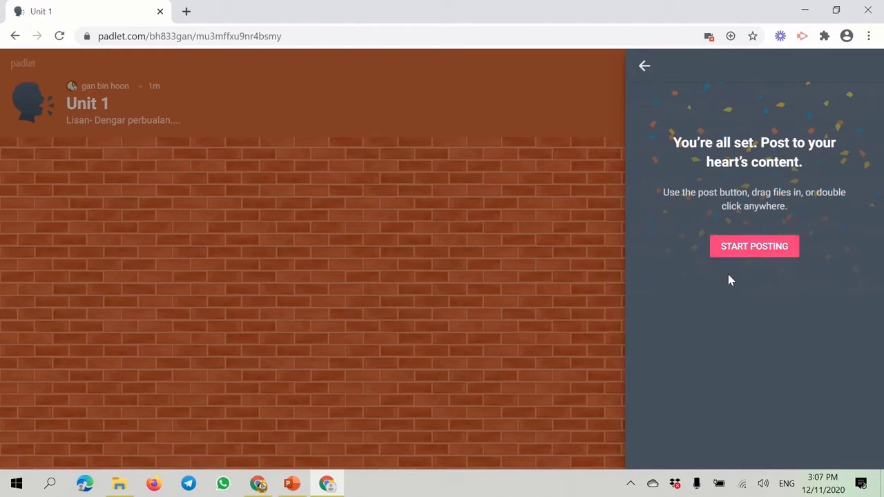
{"action": "left_click", "coordinate": [750, 249]}
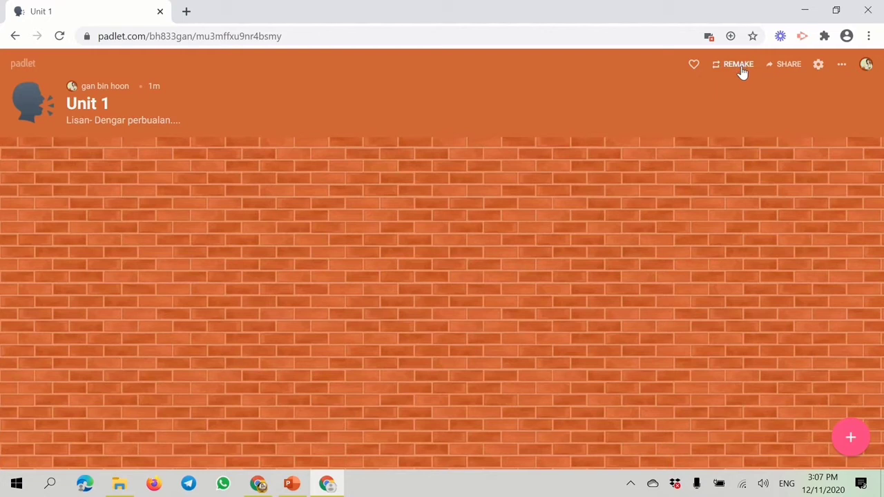
- Reopen the padlet's Modify settings, look through the title, address and appearance options, and close them
{"action": "left_click", "coordinate": [819, 70]}
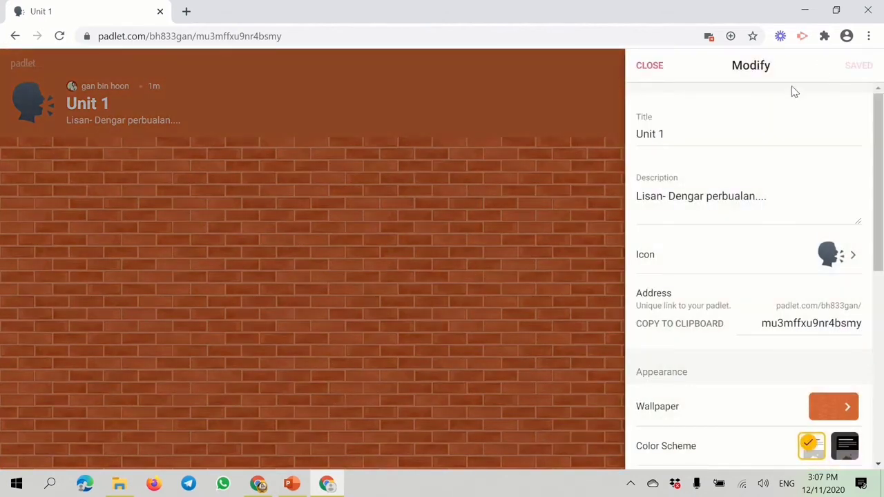
{"action": "scroll", "coordinate": [722, 196], "scroll_direction": "down", "scroll_amount": 6}
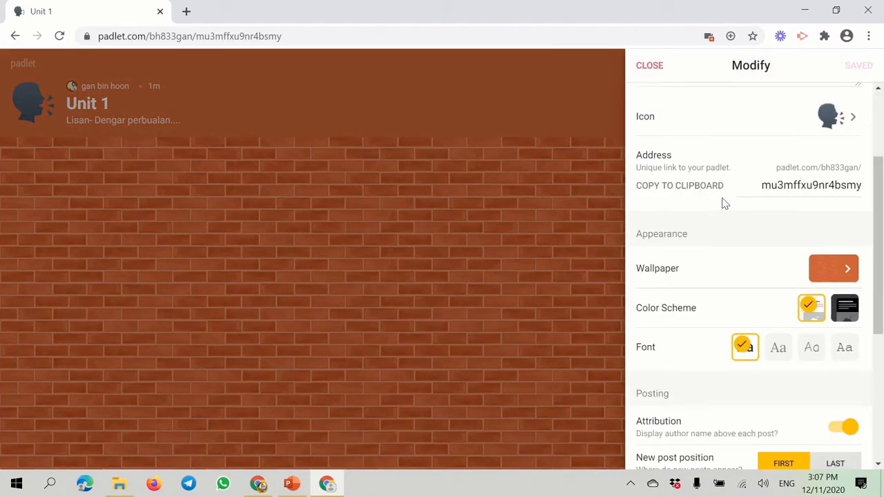
{"action": "left_click", "coordinate": [578, 212]}
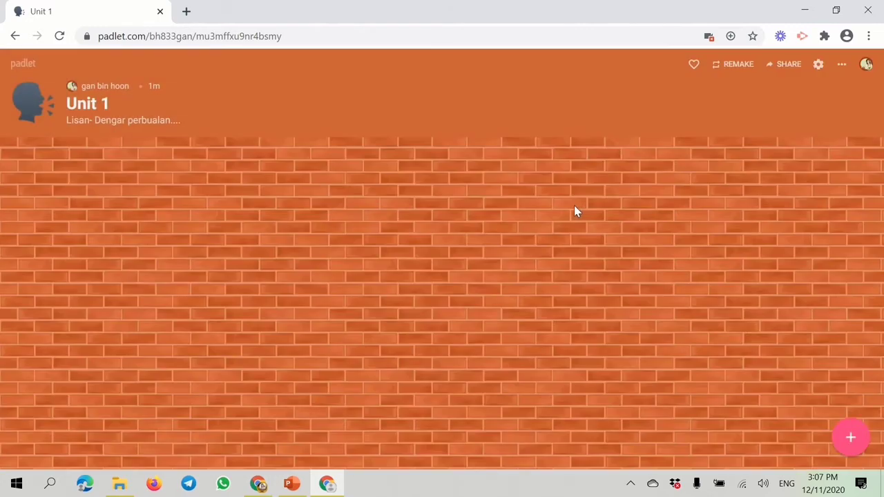
- Show the Unit 1 padlet in full screen and return to the normal view
{"action": "left_click", "coordinate": [843, 66]}
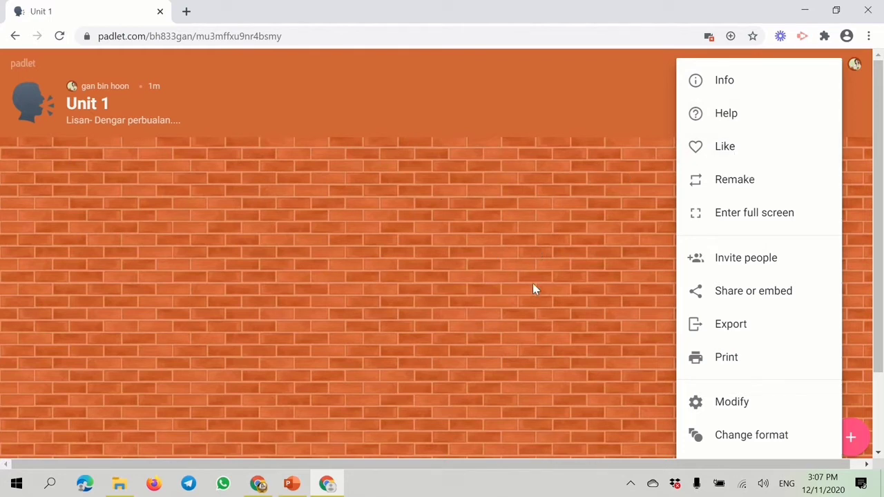
{"action": "left_click", "coordinate": [742, 223]}
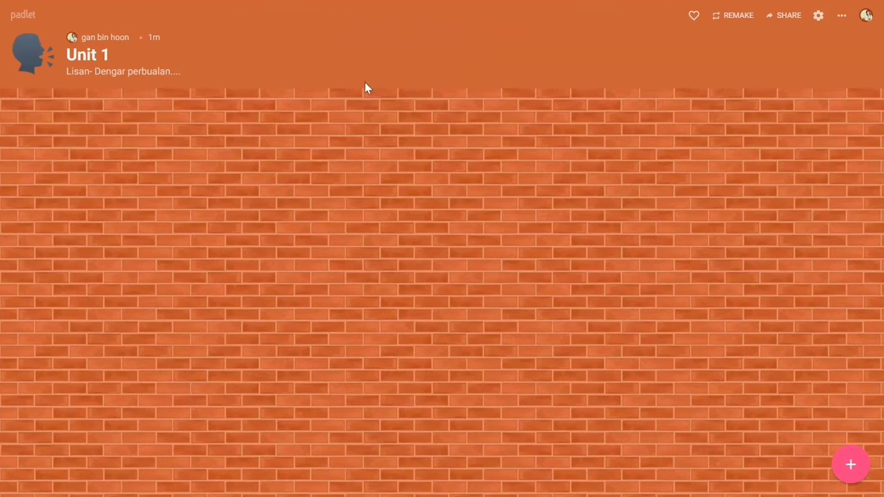
{"action": "key", "text": "Escape"}
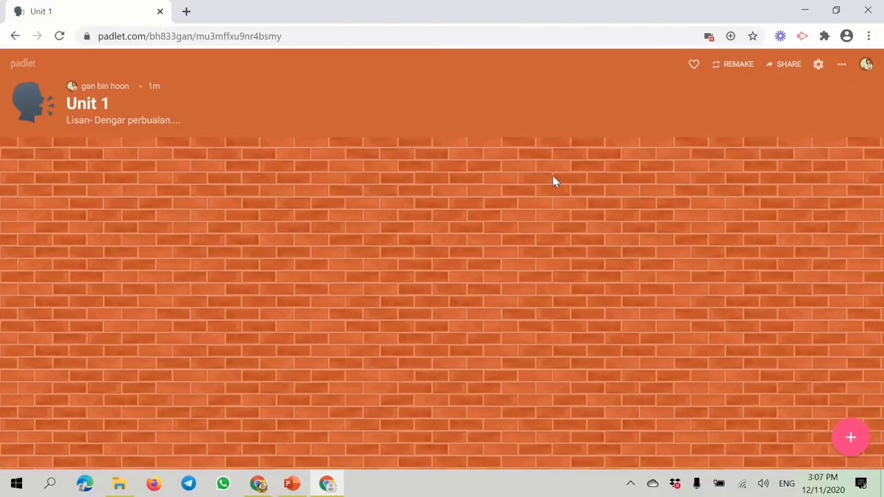
- Look through the padlet's additional actions, from Info and Export down to Archive and Delete, and close the list
{"action": "left_click", "coordinate": [841, 67]}
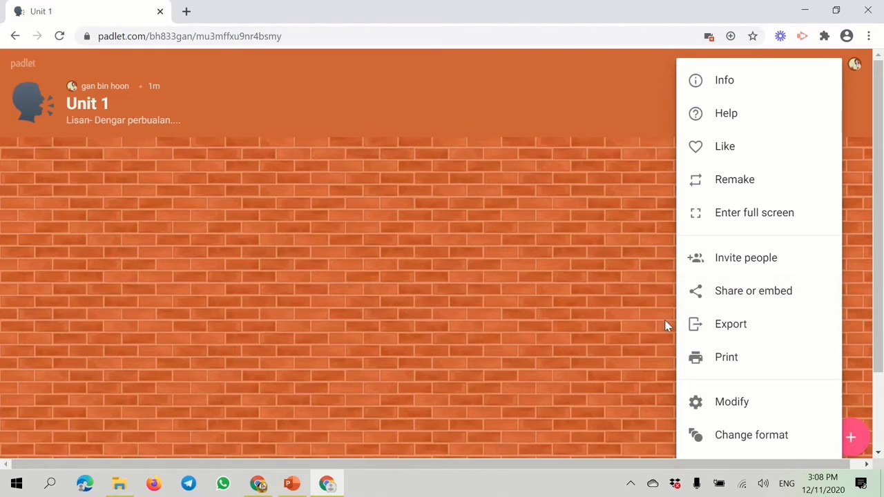
{"action": "scroll", "coordinate": [667, 326], "scroll_direction": "down", "scroll_amount": 1}
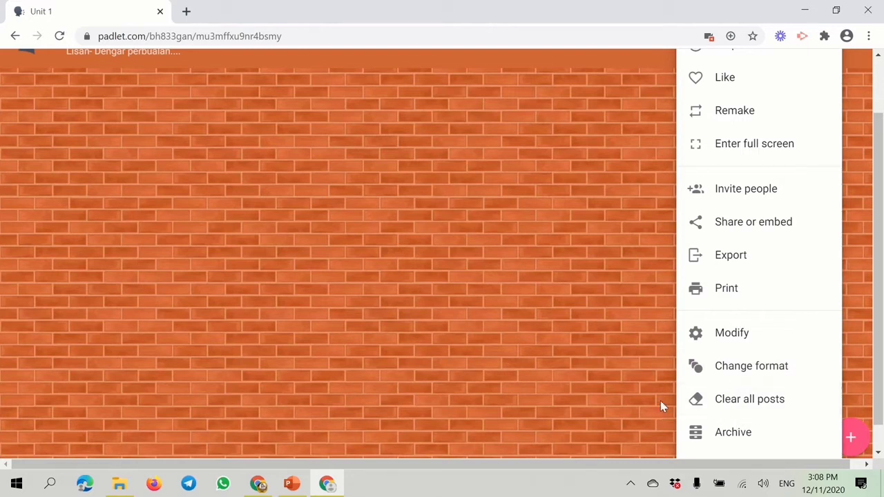
{"action": "scroll", "coordinate": [684, 414], "scroll_direction": "down", "scroll_amount": 1}
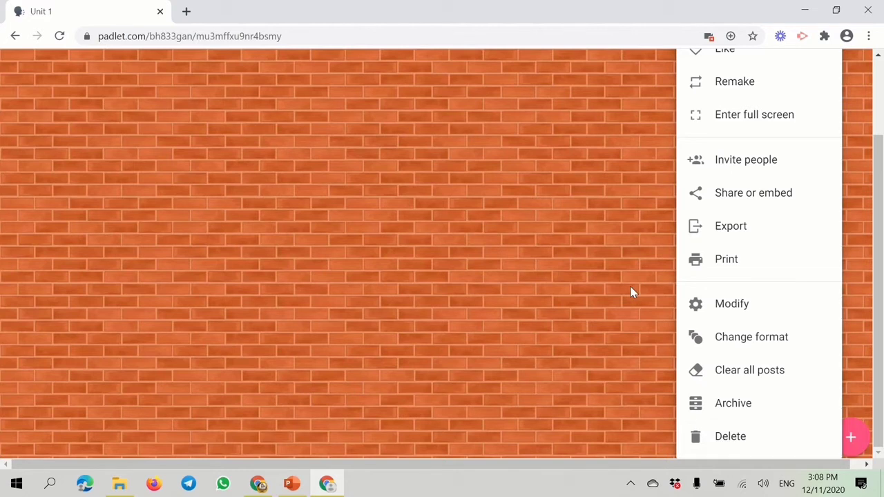
{"action": "scroll", "coordinate": [632, 292], "scroll_direction": "up", "scroll_amount": 2}
{"action": "left_click", "coordinate": [643, 251]}
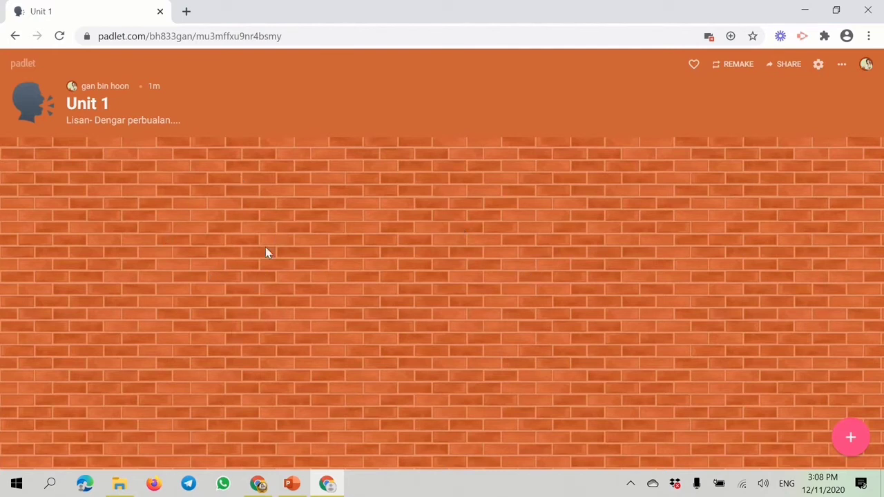
- Create a new post on the wall and title it "Mendengar"
{"action": "double_click", "coordinate": [256, 289]}
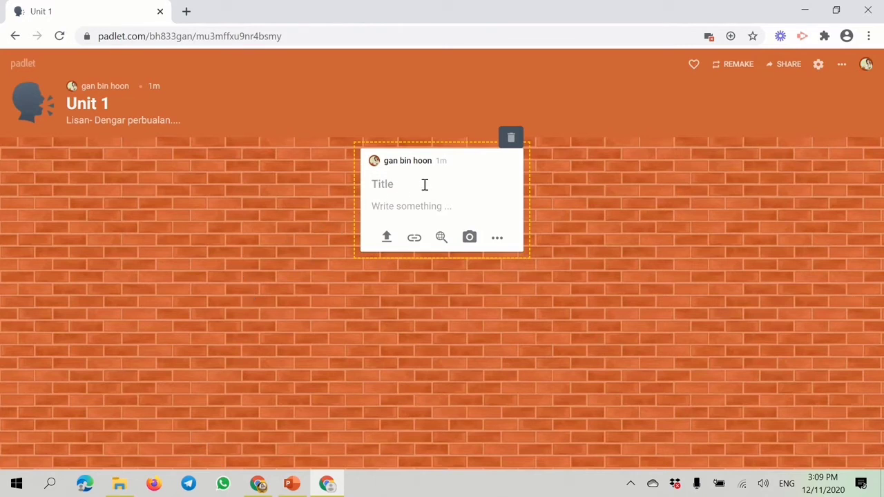
{"action": "type", "text": "Sejarah"}
{"action": "key", "text": "BackSpace"}
{"action": "key", "text": "BackSpace"}
{"action": "key", "text": "BackSpace"}
{"action": "key", "text": "BackSpace"}
{"action": "key", "text": "BackSpace"}
{"action": "key", "text": "BackSpace"}
{"action": "key", "text": "BackSpace"}
{"action": "type", "text": "Mendengar"}
- Enter the post's body text "Dengar perbualan dan jawab 5 soalan di bawah."
{"action": "left_click", "coordinate": [374, 211]}
{"action": "type", "text": "P"}
{"action": "key", "text": "BackSpace"}
{"action": "type", "text": "Dengar perbualan dan "}
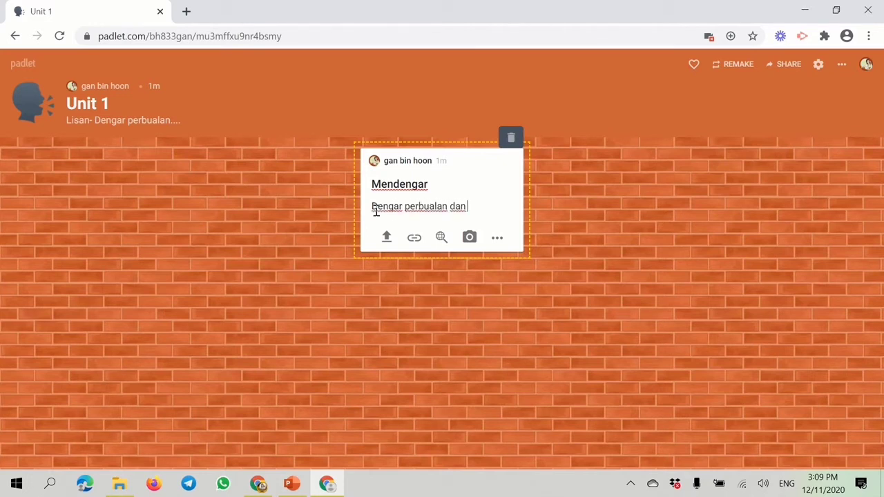
{"action": "type", "text": "jawab 5 soalan"}
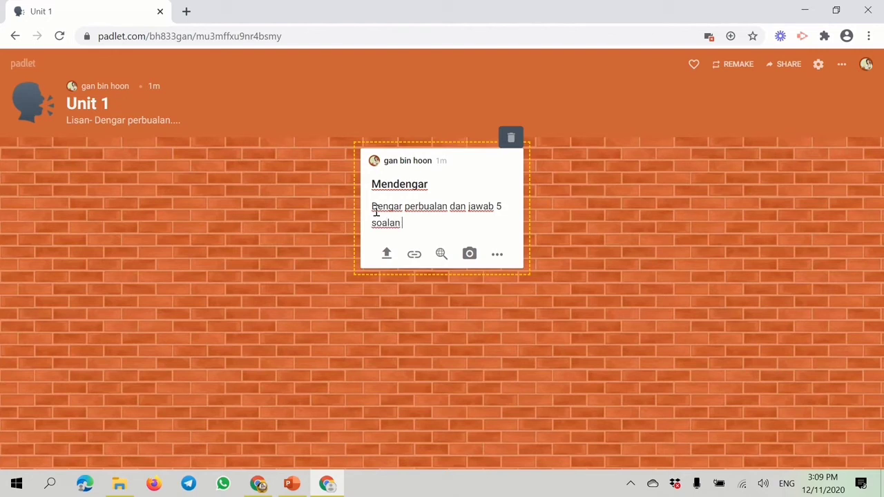
{"action": "type", "text": " di bawah."}
- Try to attach Ever Mindful.mp3 from the Music folder to the post and dismiss the upgrade offer
{"action": "left_click", "coordinate": [387, 256]}
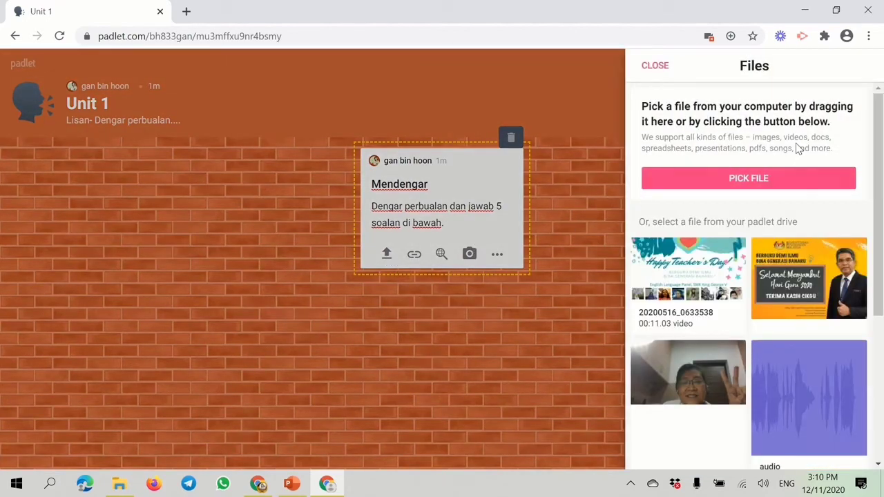
{"action": "left_click", "coordinate": [736, 187]}
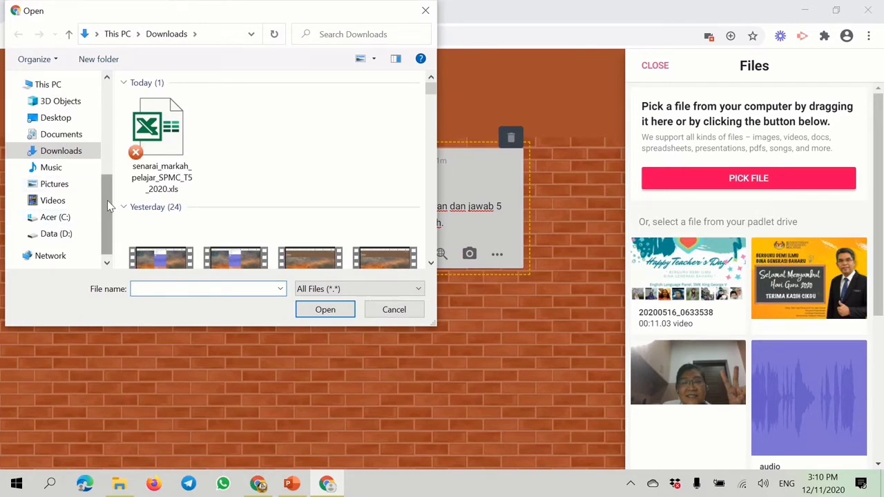
{"action": "left_click", "coordinate": [72, 169]}
{"action": "scroll", "coordinate": [216, 199], "scroll_direction": "down", "scroll_amount": 1}
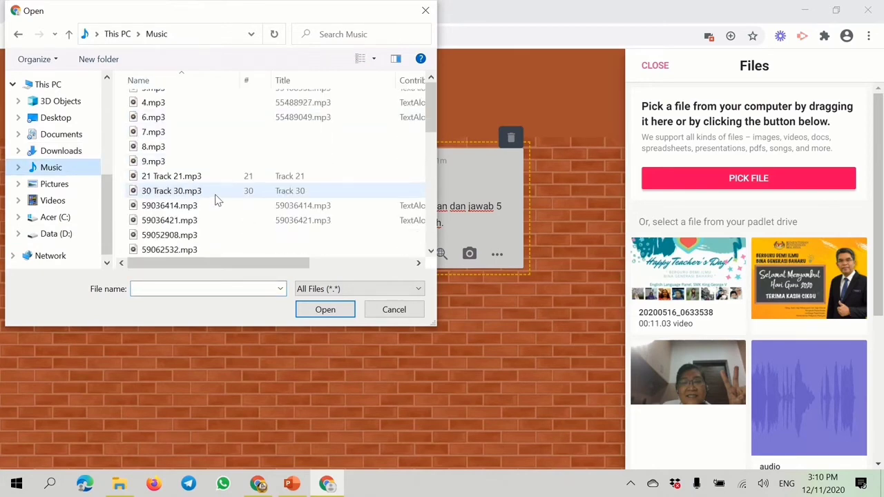
{"action": "scroll", "coordinate": [216, 199], "scroll_direction": "down", "scroll_amount": 5}
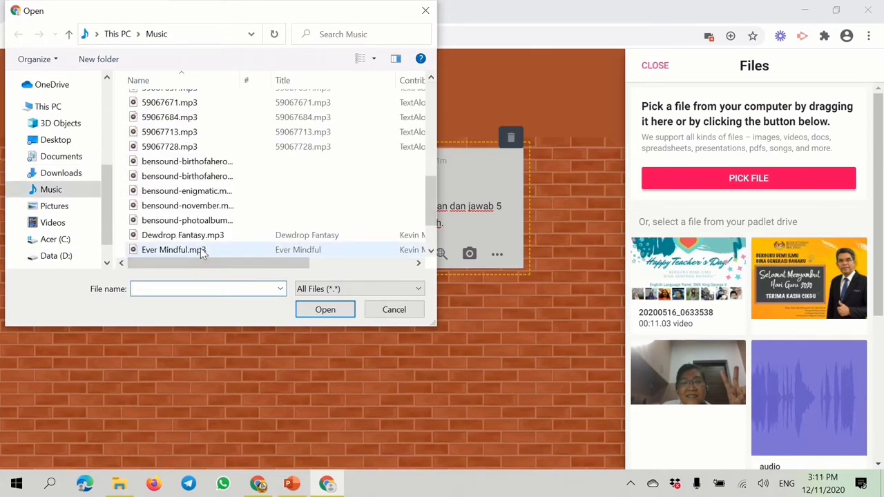
{"action": "left_click", "coordinate": [202, 251]}
{"action": "left_click", "coordinate": [322, 312]}
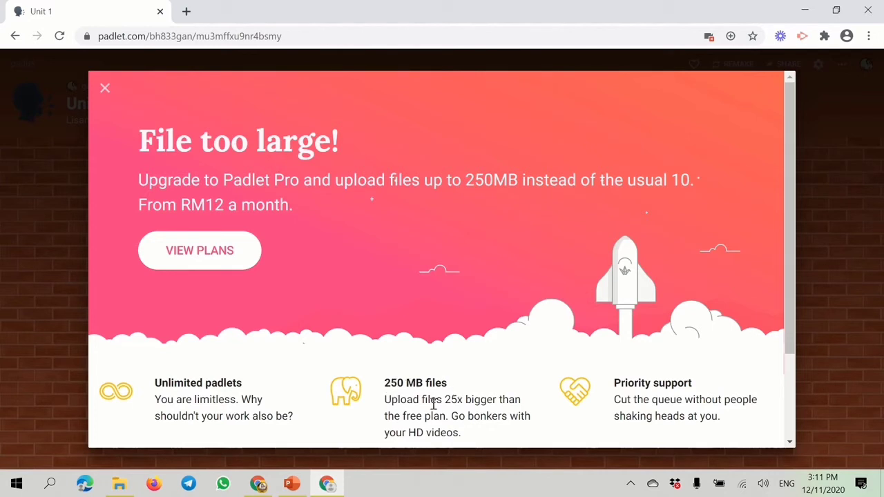
{"action": "left_click", "coordinate": [105, 90]}
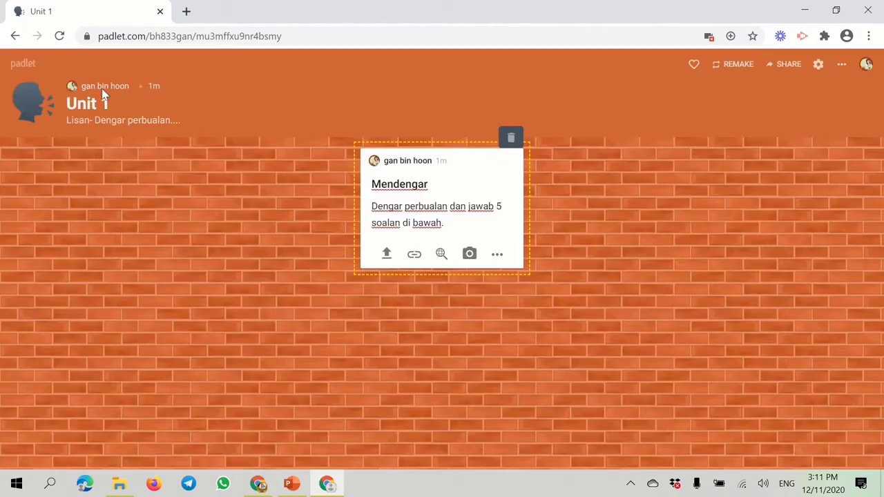
- Attach the audio file 21 Track 21.mp3 from the Music folder to the Mendengar post
{"action": "left_click", "coordinate": [387, 255]}
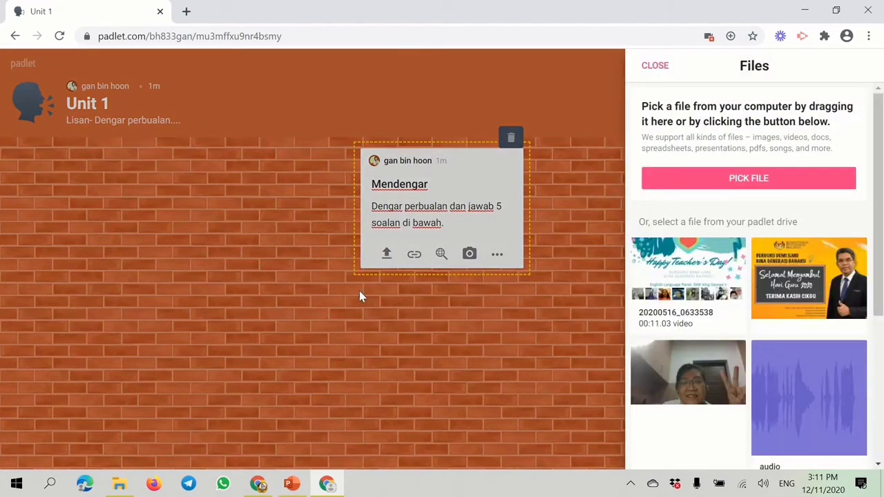
{"action": "left_click", "coordinate": [734, 184]}
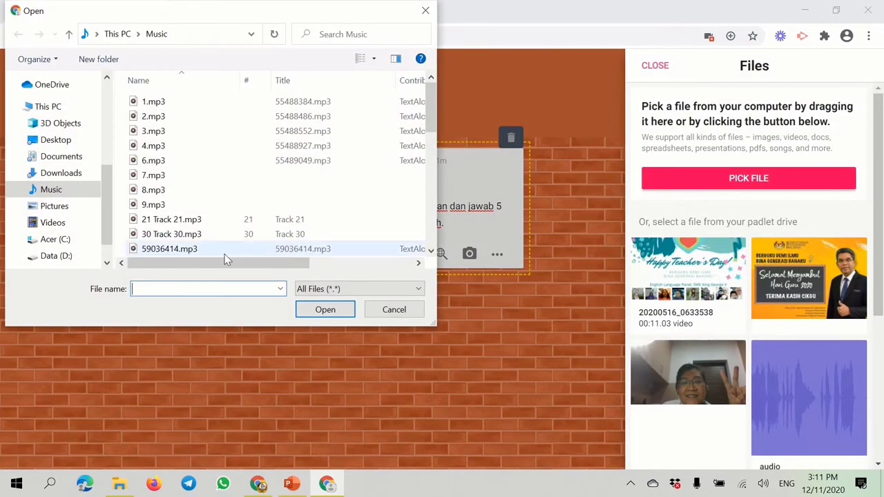
{"action": "scroll", "coordinate": [224, 230], "scroll_direction": "down", "scroll_amount": 2}
{"action": "mouse_move", "coordinate": [247, 265]}
{"action": "left_mouse_down"}
{"action": "mouse_move", "coordinate": [373, 286]}
{"action": "mouse_move", "coordinate": [251, 288]}
{"action": "mouse_move", "coordinate": [257, 265]}
{"action": "left_mouse_up"}
{"action": "left_click", "coordinate": [195, 133]}
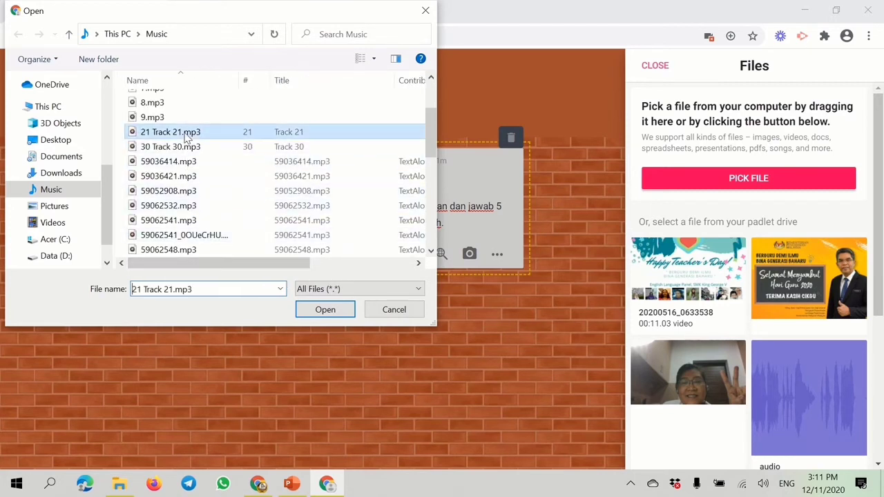
{"action": "left_click", "coordinate": [322, 310]}
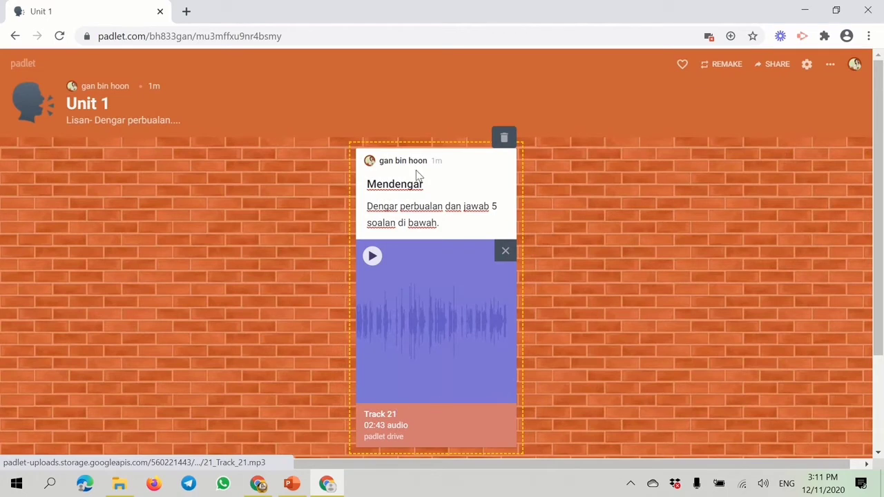
- Play the attached Track 21 audio in the post, pause it, then view it enlarged and return to the post
{"action": "left_click", "coordinate": [372, 257]}
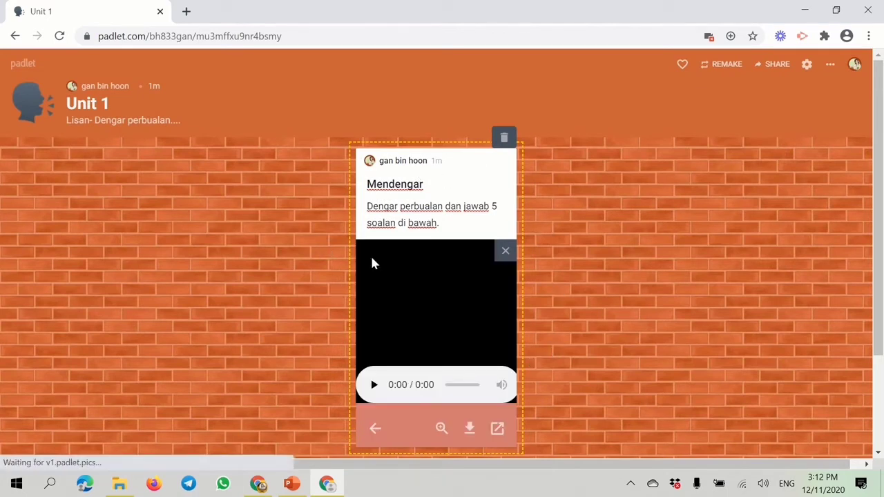
{"action": "left_click", "coordinate": [369, 394]}
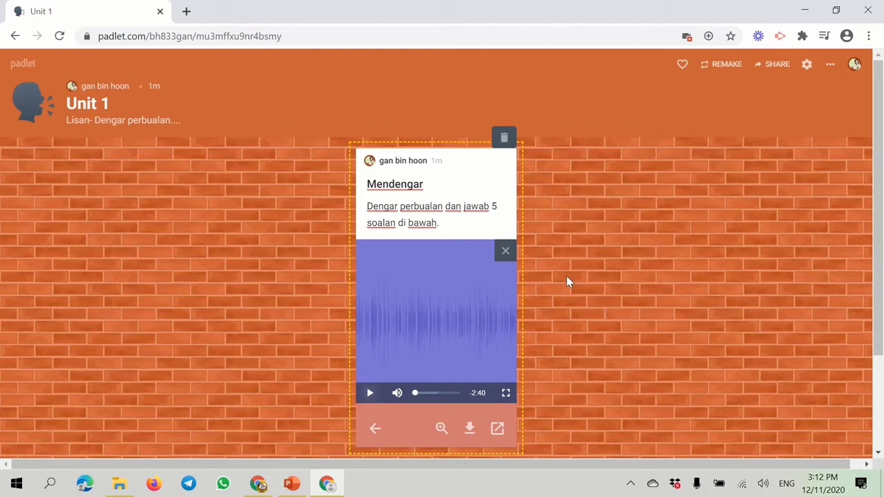
{"action": "scroll", "coordinate": [566, 277], "scroll_direction": "down", "scroll_amount": 1}
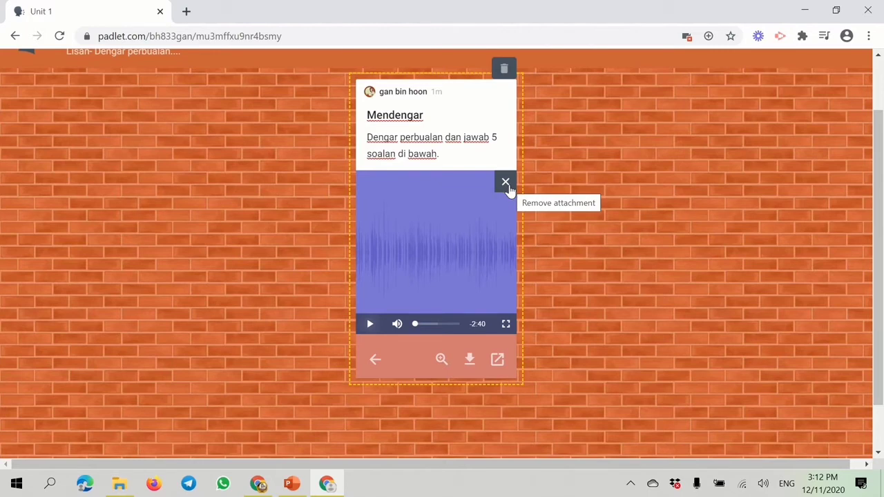
{"action": "left_click", "coordinate": [440, 360]}
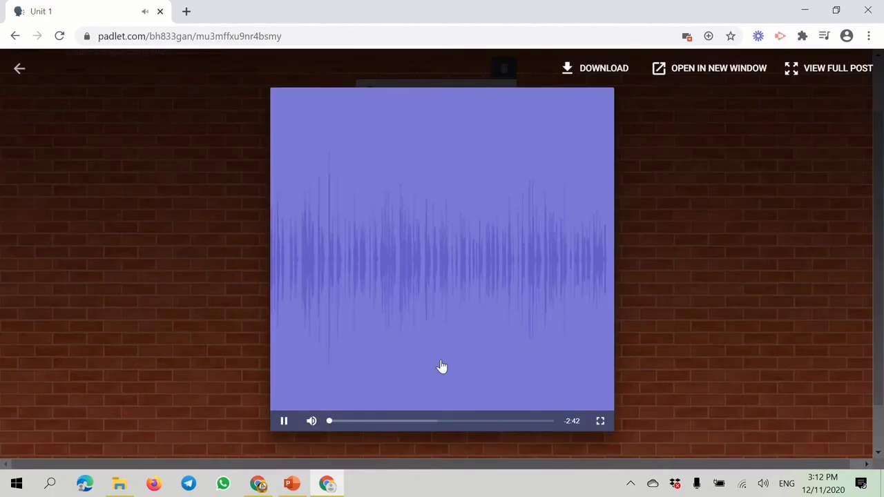
{"action": "left_click", "coordinate": [22, 76]}
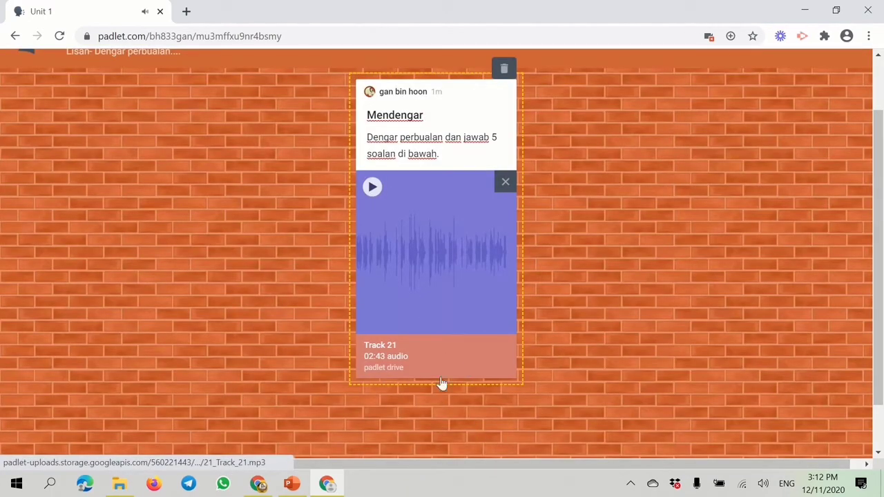
- Finish editing the Mendengar post and open its star rating
{"action": "scroll", "coordinate": [559, 341], "scroll_direction": "up", "scroll_amount": 1}
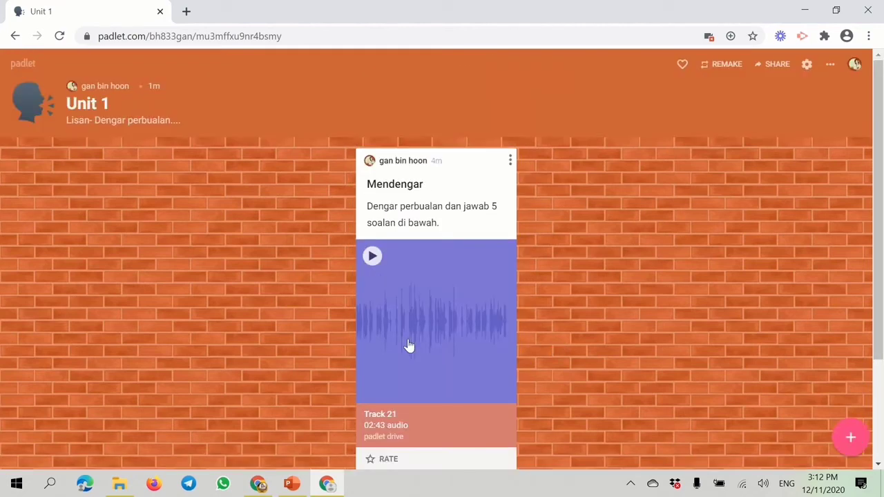
{"action": "scroll", "coordinate": [543, 388], "scroll_direction": "down", "scroll_amount": 2}
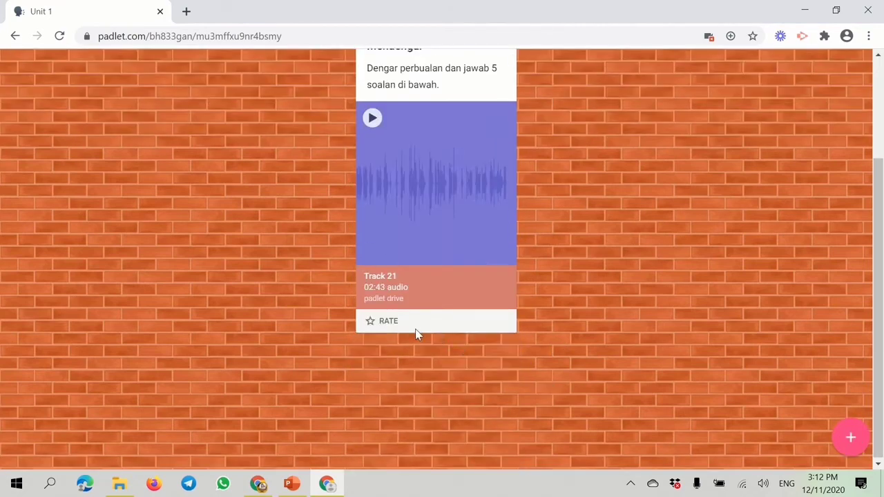
{"action": "left_click", "coordinate": [371, 327]}
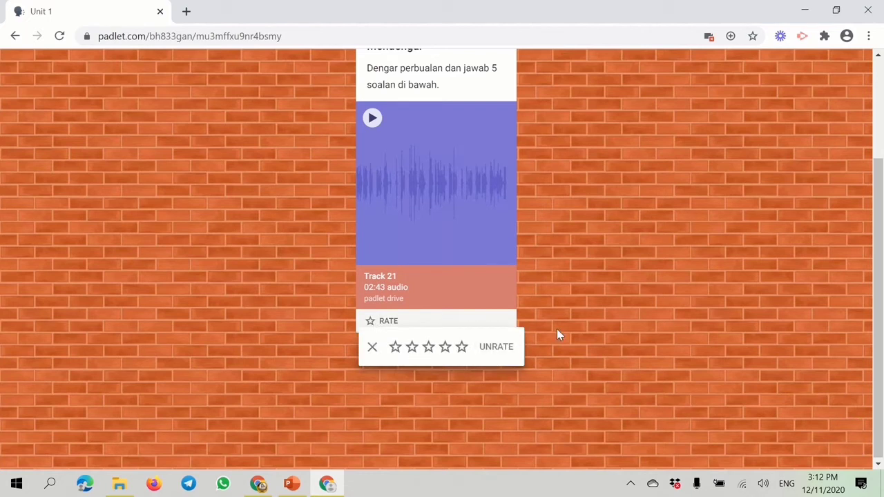
- Close the star rating and colour the Mendengar post pink, yellow, green and blue in turn, ending with purple
{"action": "left_click", "coordinate": [372, 347]}
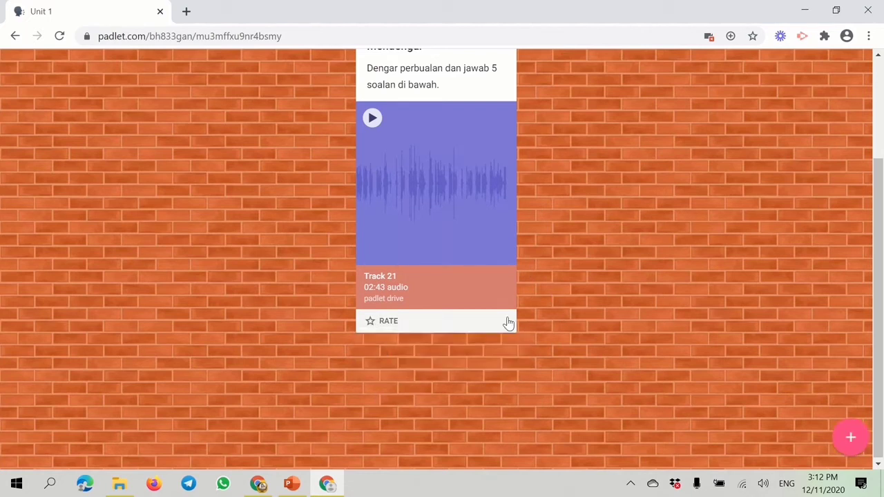
{"action": "scroll", "coordinate": [576, 291], "scroll_direction": "up", "scroll_amount": 2}
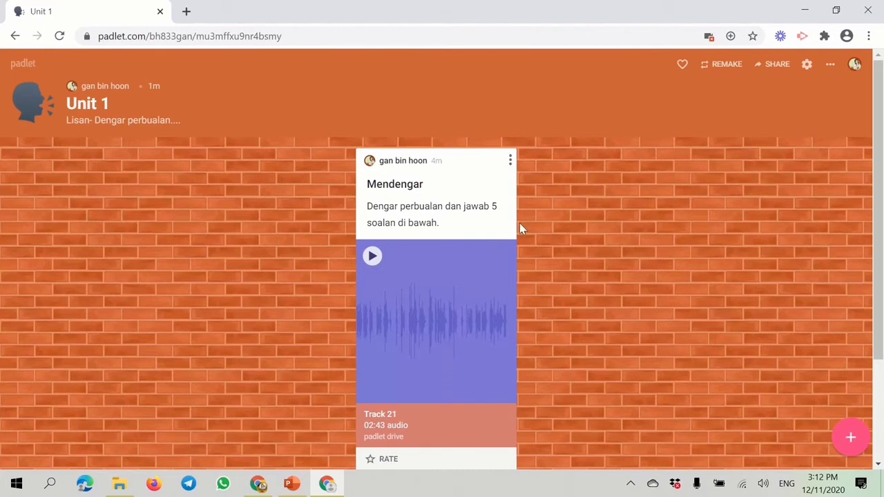
{"action": "scroll", "coordinate": [528, 237], "scroll_direction": "down", "scroll_amount": 1}
{"action": "left_click", "coordinate": [510, 92]}
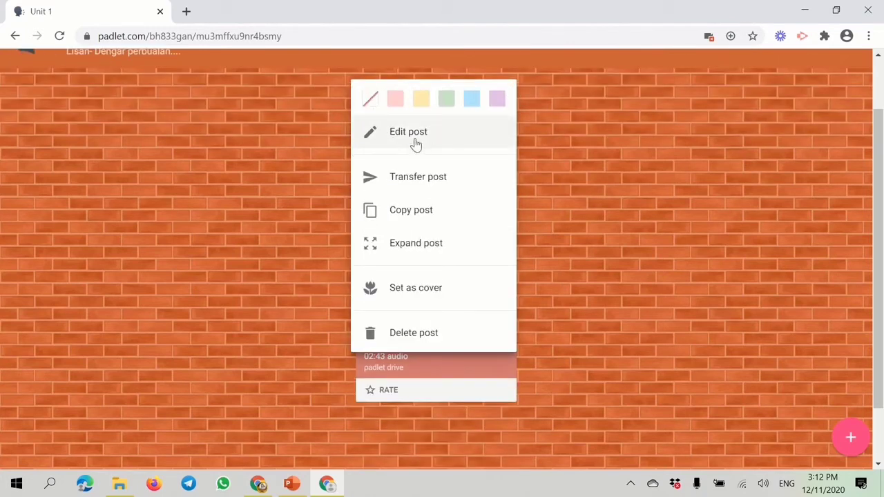
{"action": "left_click", "coordinate": [393, 101]}
{"action": "left_click", "coordinate": [510, 92]}
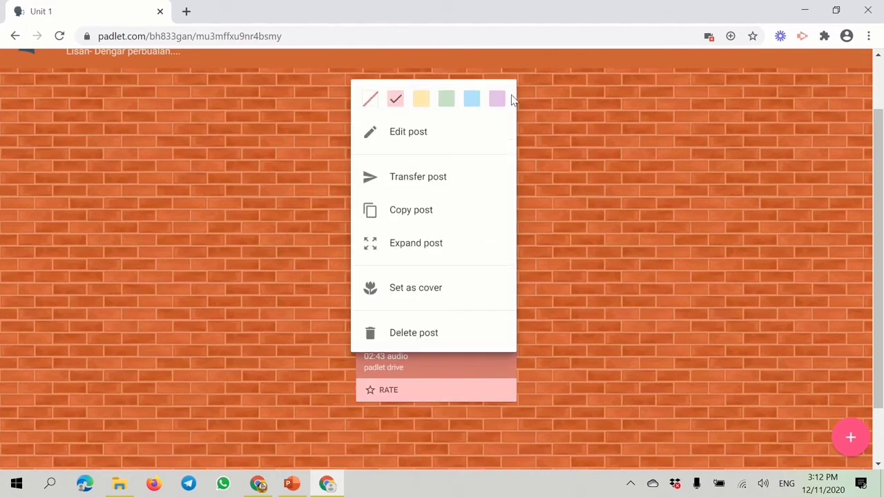
{"action": "left_click", "coordinate": [421, 102]}
{"action": "left_click", "coordinate": [510, 91]}
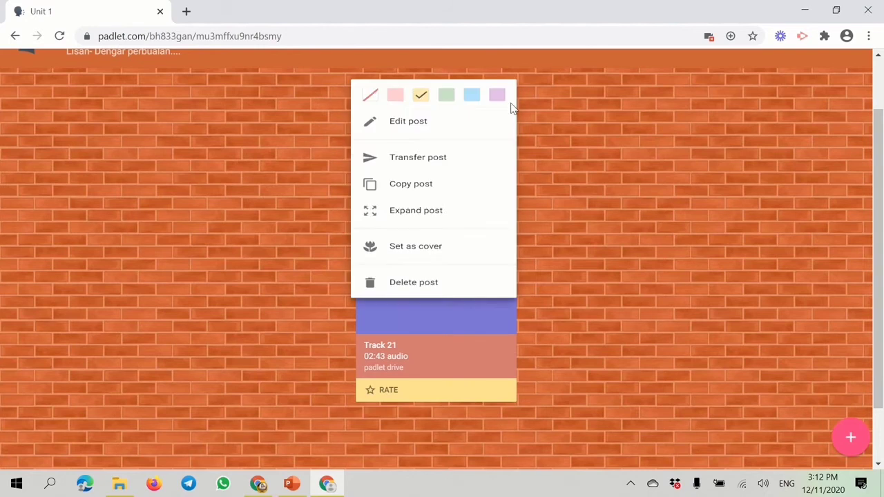
{"action": "left_click", "coordinate": [446, 101]}
{"action": "left_click", "coordinate": [511, 91]}
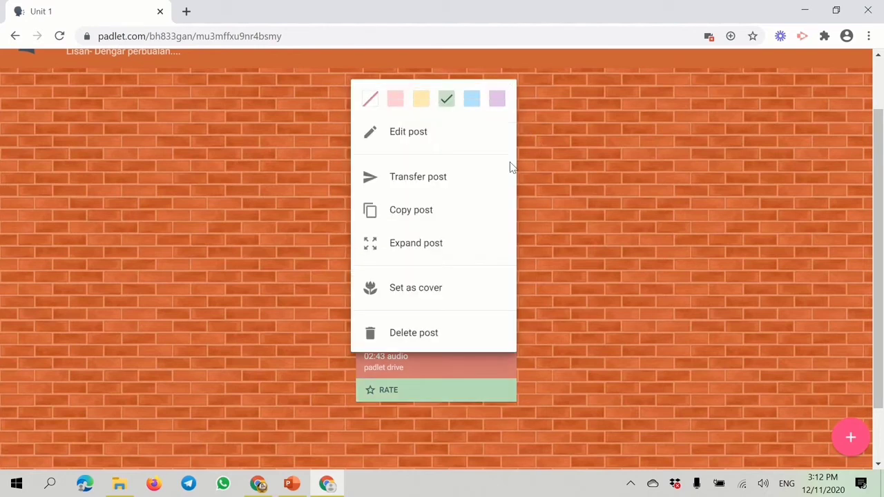
{"action": "left_click", "coordinate": [472, 101]}
{"action": "left_click", "coordinate": [511, 92]}
{"action": "left_click", "coordinate": [498, 103]}
- Open the Mendengar post for editing and leave it without making changes
{"action": "left_click", "coordinate": [511, 95]}
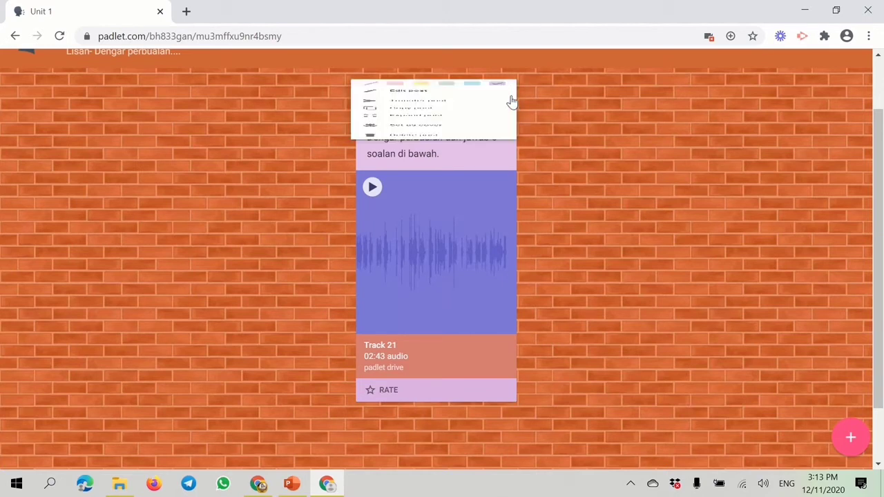
{"action": "left_click", "coordinate": [413, 136]}
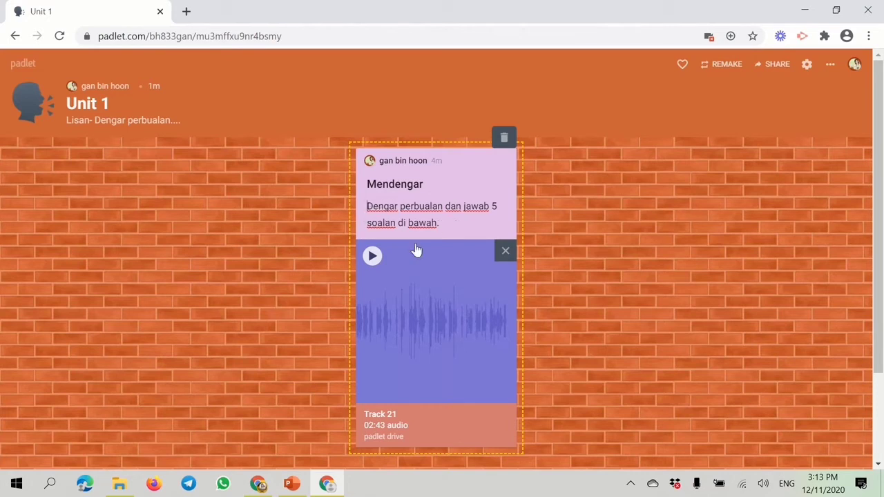
{"action": "left_click", "coordinate": [572, 249]}
- Examine the Mendengar post's transfer destinations under recent, made, shared, liked and network padlets, and close them without transferring
{"action": "scroll", "coordinate": [545, 218], "scroll_direction": "down", "scroll_amount": 1}
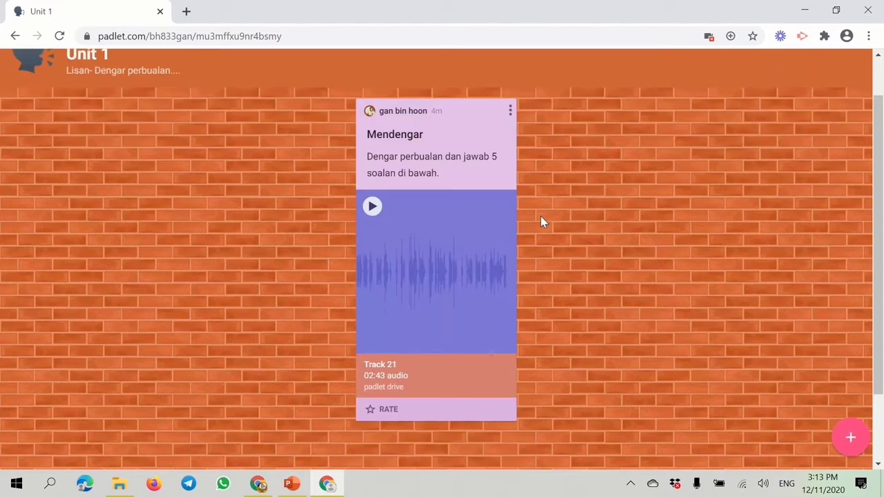
{"action": "scroll", "coordinate": [542, 221], "scroll_direction": "up", "scroll_amount": 1}
{"action": "left_click", "coordinate": [510, 159]}
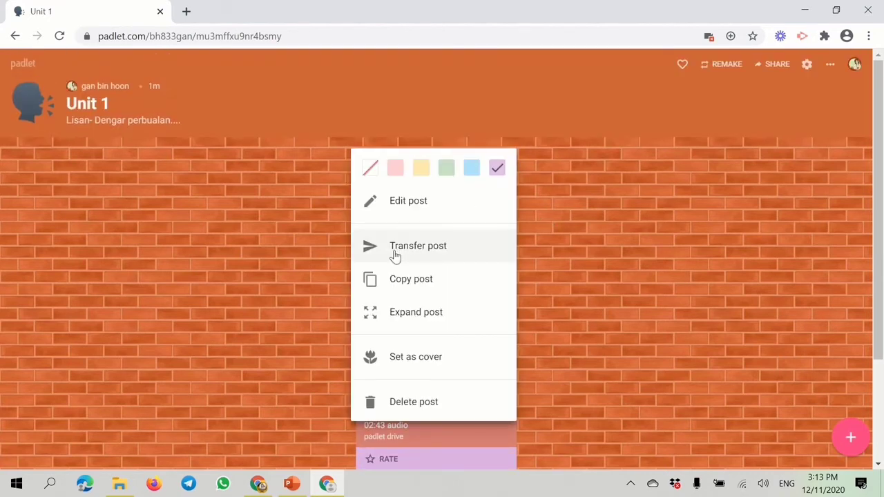
{"action": "left_click", "coordinate": [483, 253]}
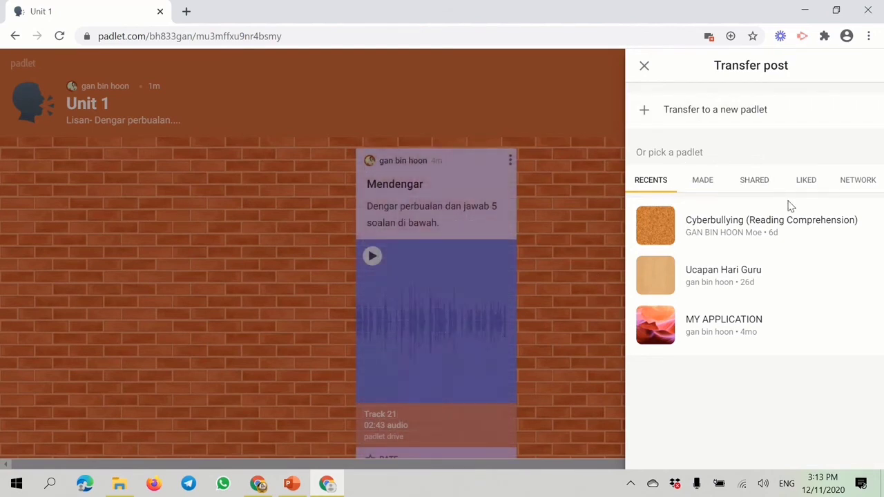
{"action": "left_click", "coordinate": [703, 185]}
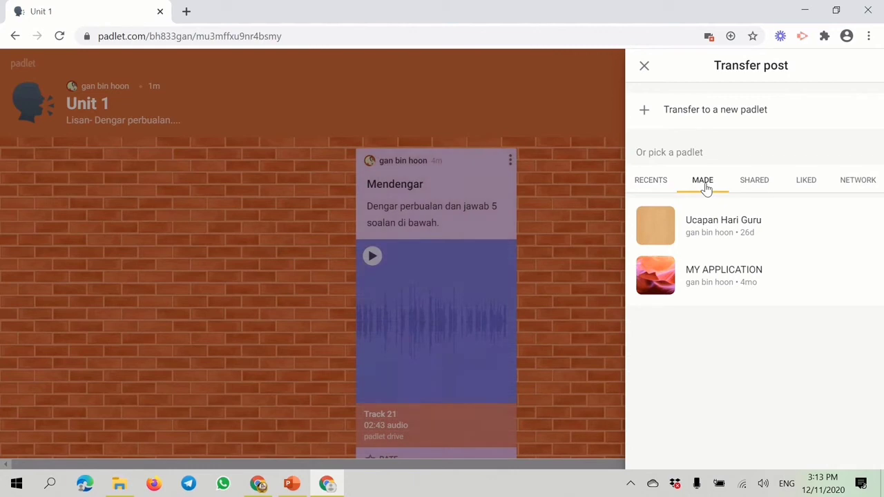
{"action": "left_click", "coordinate": [753, 186]}
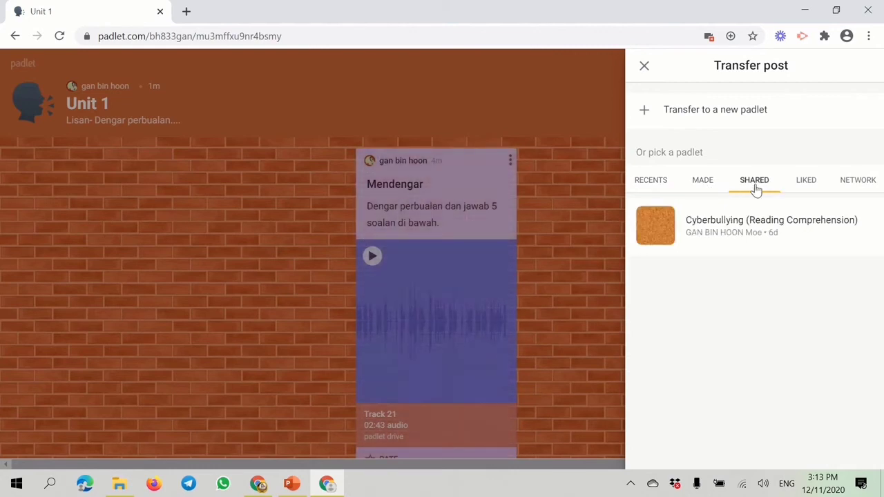
{"action": "left_click", "coordinate": [803, 188]}
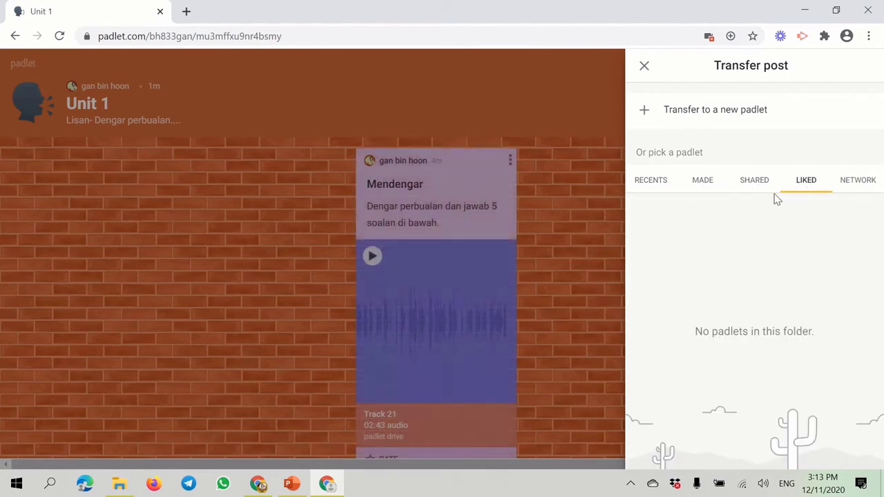
{"action": "left_click", "coordinate": [851, 186]}
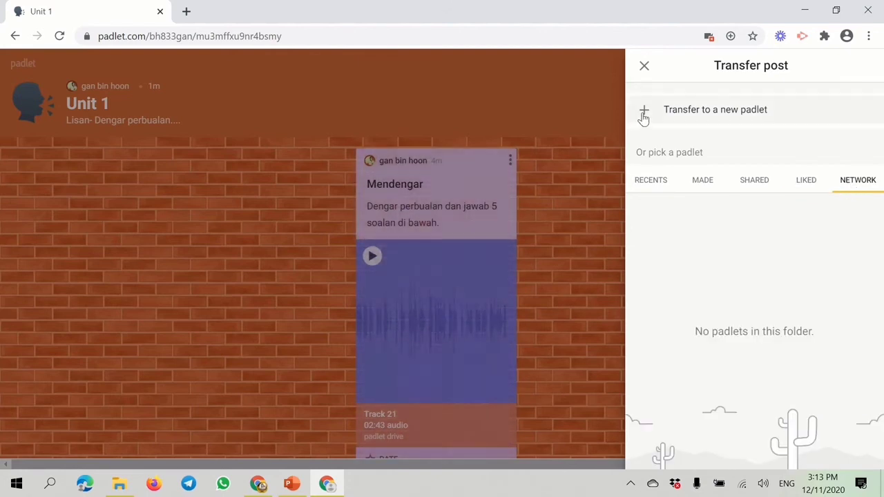
{"action": "left_click", "coordinate": [645, 66]}
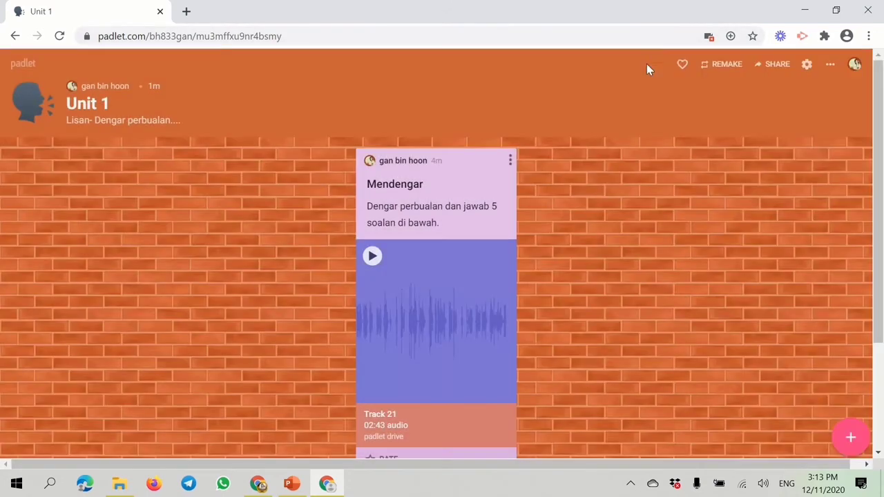
- View the destinations for copying the Mendengar post and close them without copying
{"action": "left_click", "coordinate": [511, 161]}
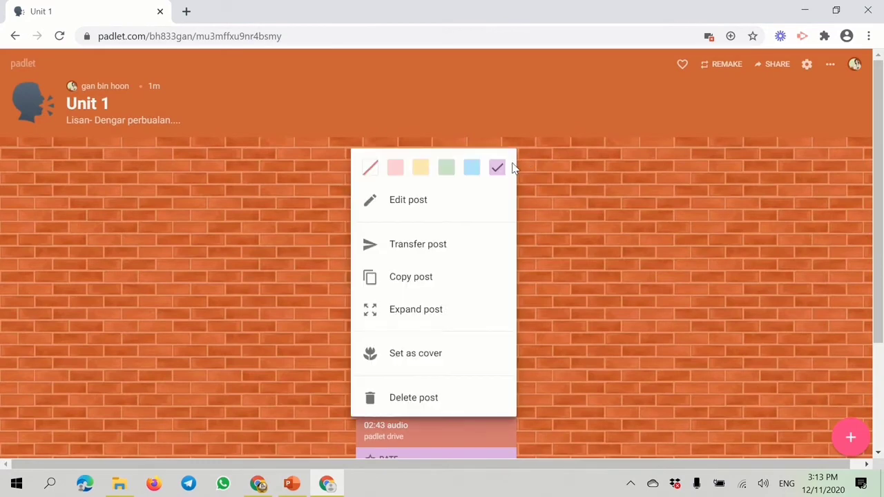
{"action": "left_click", "coordinate": [465, 290]}
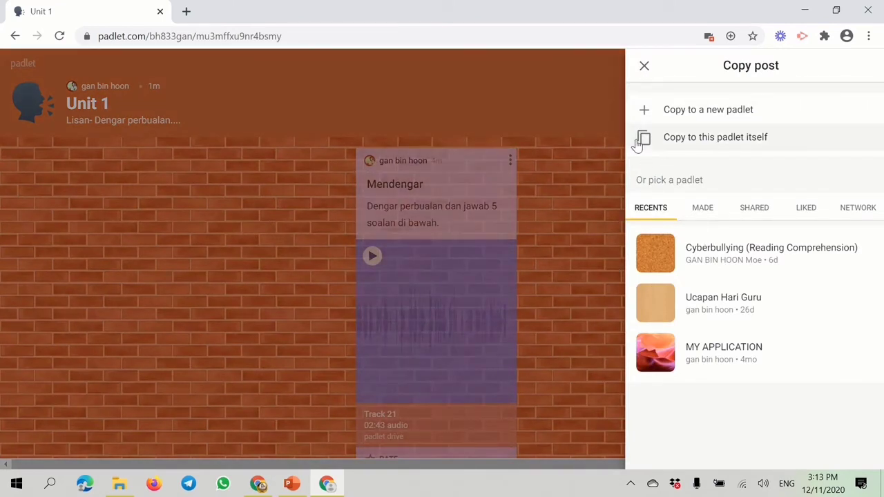
{"action": "left_click", "coordinate": [644, 68]}
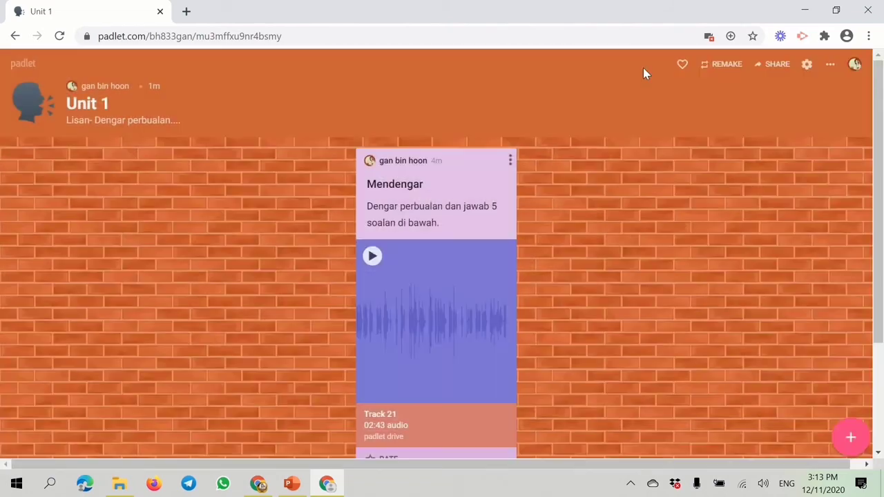
- Expand the Mendengar post to view it enlarged and return to the padlet
{"action": "left_click", "coordinate": [510, 160]}
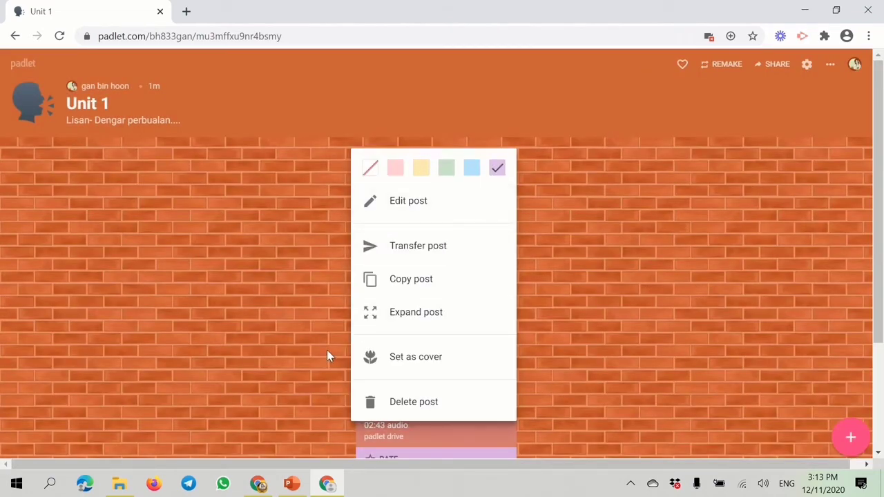
{"action": "left_click", "coordinate": [413, 322]}
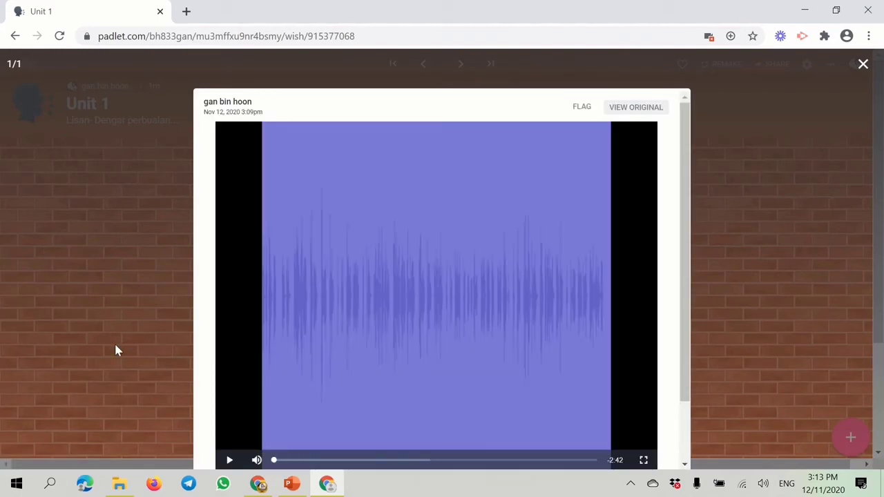
{"action": "left_click", "coordinate": [863, 64]}
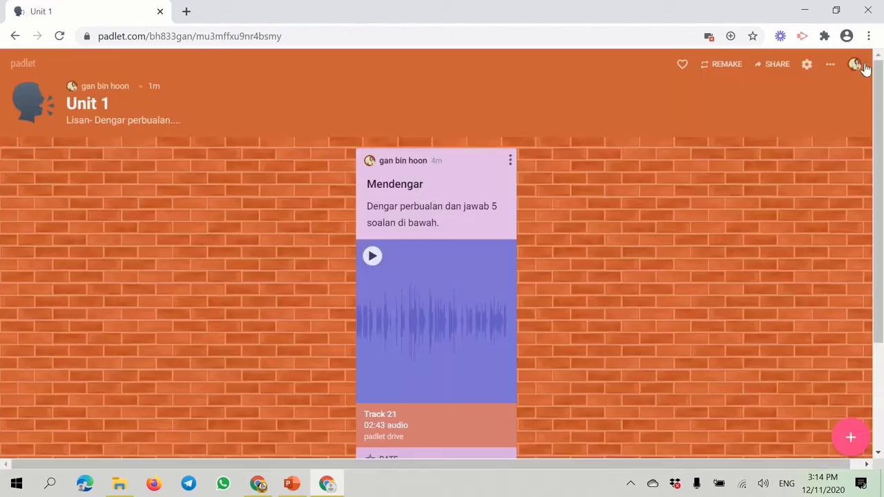
- Set the Mendengar post as the padlet's cover, unset it again, and dismiss the post options without deleting the post
{"action": "left_click", "coordinate": [510, 163]}
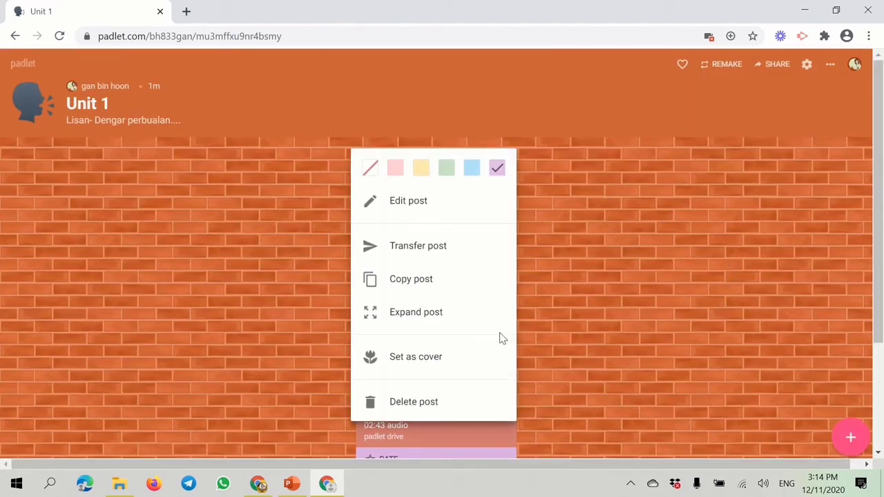
{"action": "left_click", "coordinate": [456, 365]}
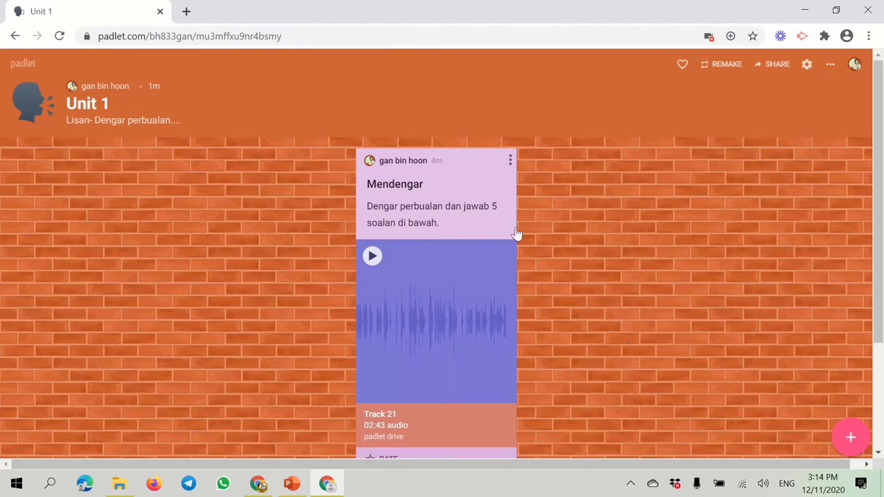
{"action": "left_click", "coordinate": [511, 161]}
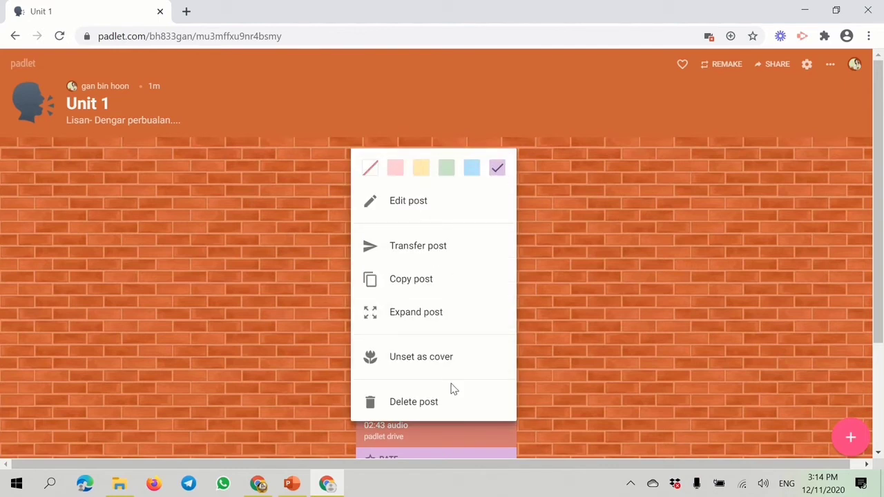
{"action": "left_click", "coordinate": [459, 363]}
{"action": "left_click", "coordinate": [511, 161]}
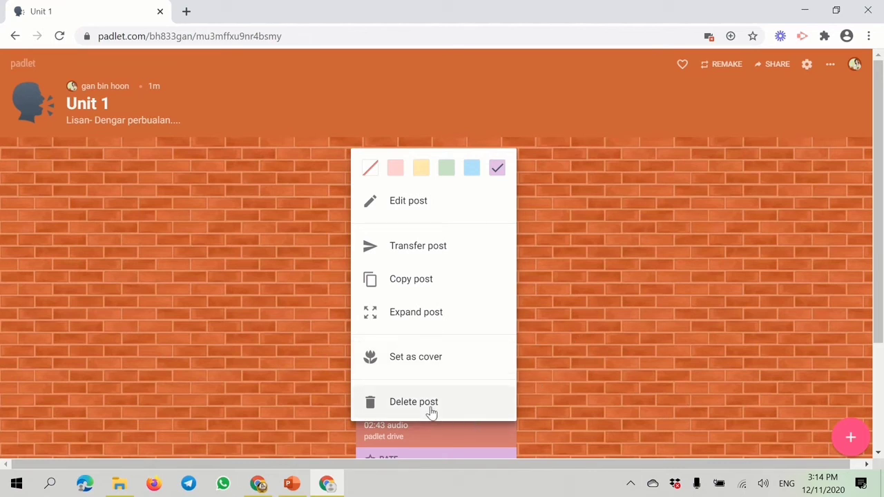
{"action": "left_click", "coordinate": [579, 304]}
- Create a new post on the wall titled "Nama :" followed by the student's name
{"action": "scroll", "coordinate": [542, 308], "scroll_direction": "down", "scroll_amount": 1}
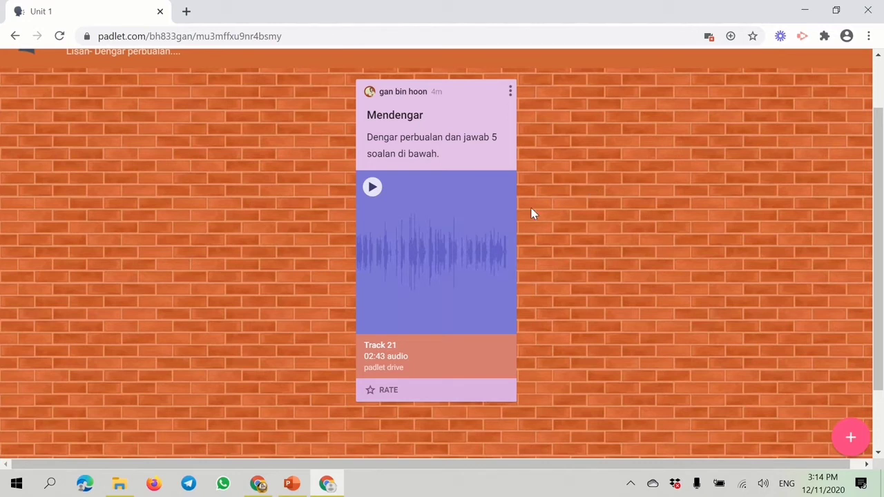
{"action": "double_click", "coordinate": [584, 190]}
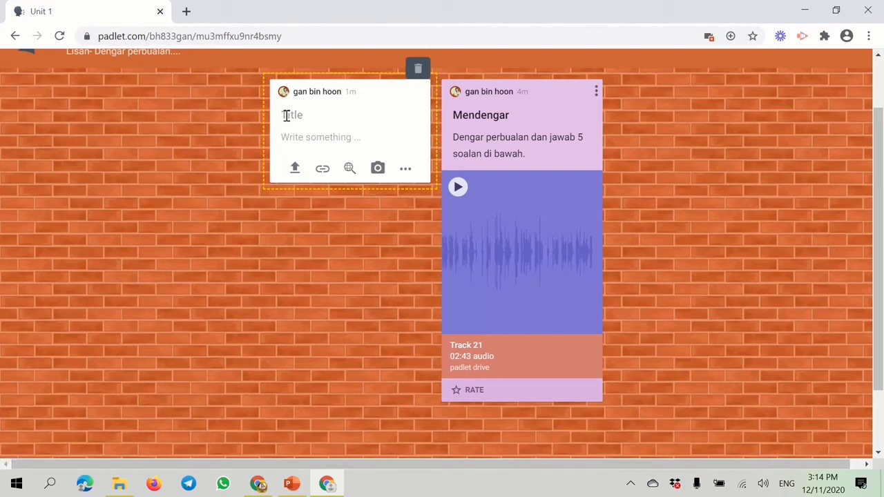
{"action": "type", "text": "Nm"}
{"action": "type", "text": "ama : Ali"}
- Enter the numbered answers 1. A, 2. B and 3. C in the post's body and finish editing it
{"action": "left_click", "coordinate": [298, 142]}
{"action": "scroll", "coordinate": [298, 145], "scroll_direction": "down", "scroll_amount": 1}
{"action": "scroll", "coordinate": [295, 164], "scroll_direction": "up", "scroll_amount": 2}
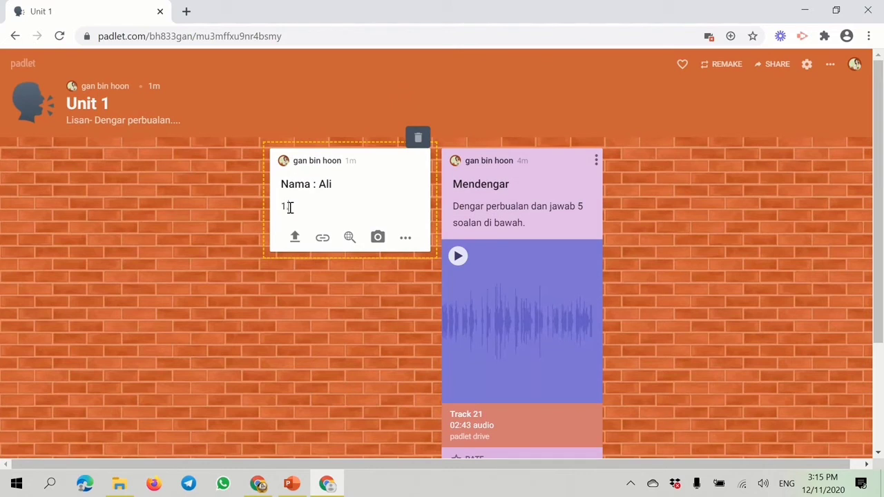
{"action": "key", "text": "Return"}
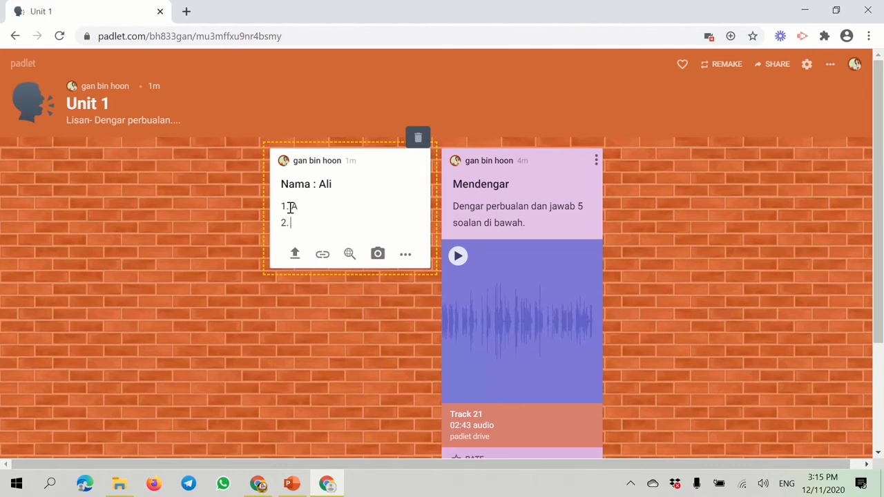
{"action": "key", "text": "Return"}
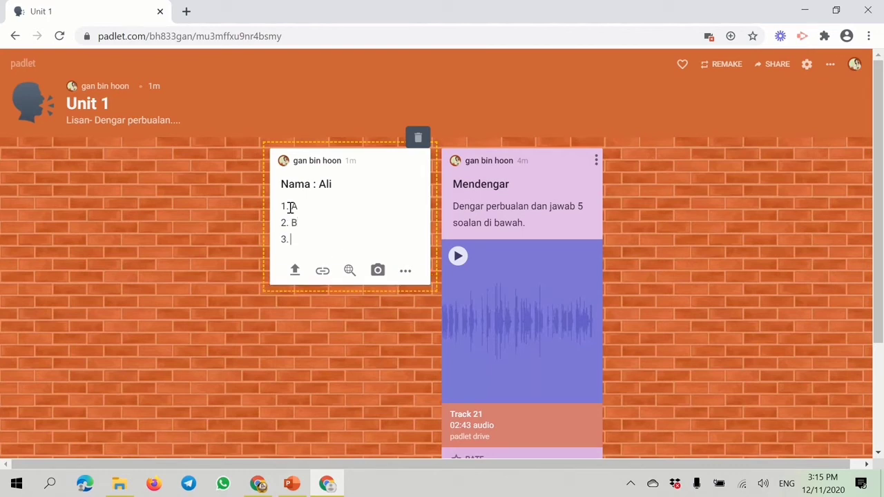
{"action": "left_click", "coordinate": [192, 288]}
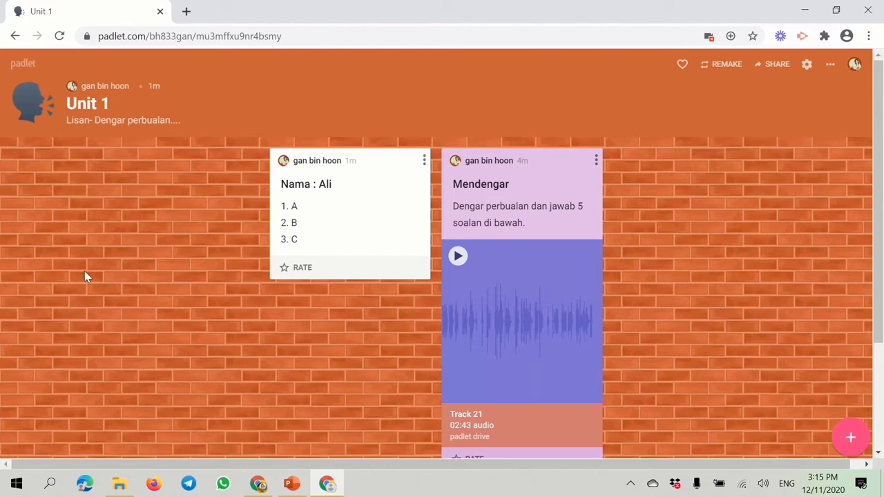
- Start another blank post, view its file attachment choices and close them without picking a file
{"action": "double_click", "coordinate": [132, 290]}
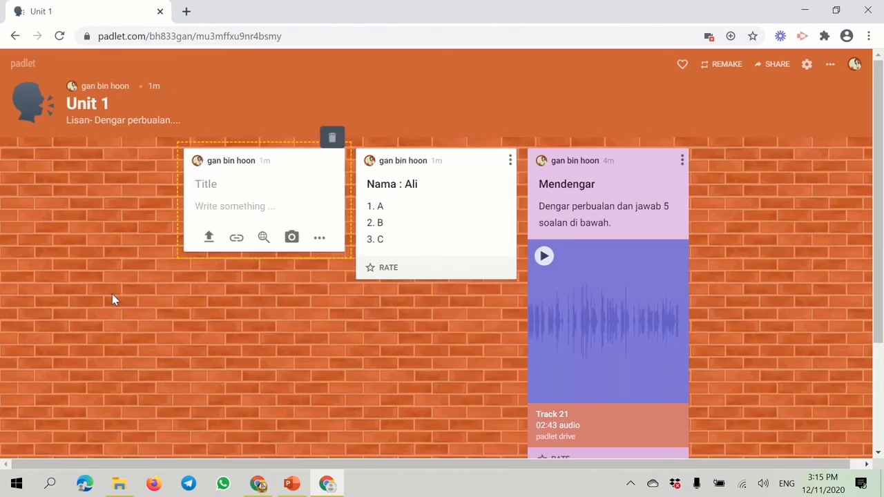
{"action": "left_click", "coordinate": [209, 238]}
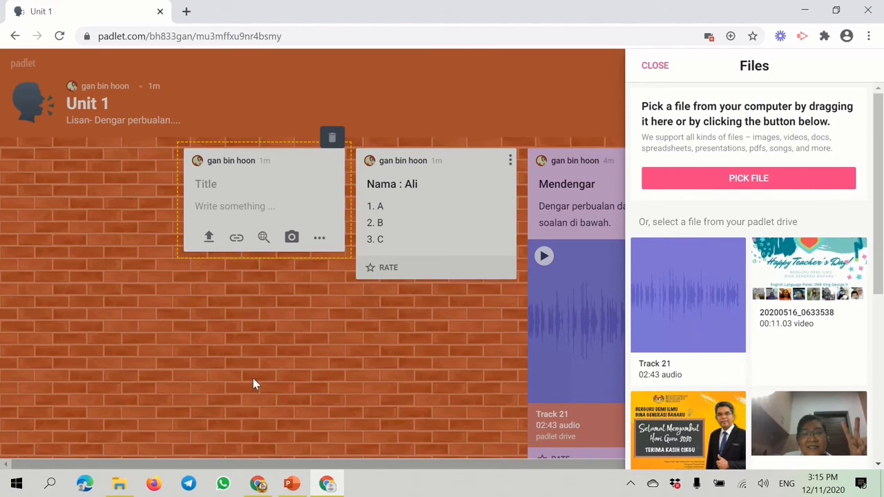
{"action": "left_click", "coordinate": [125, 319]}
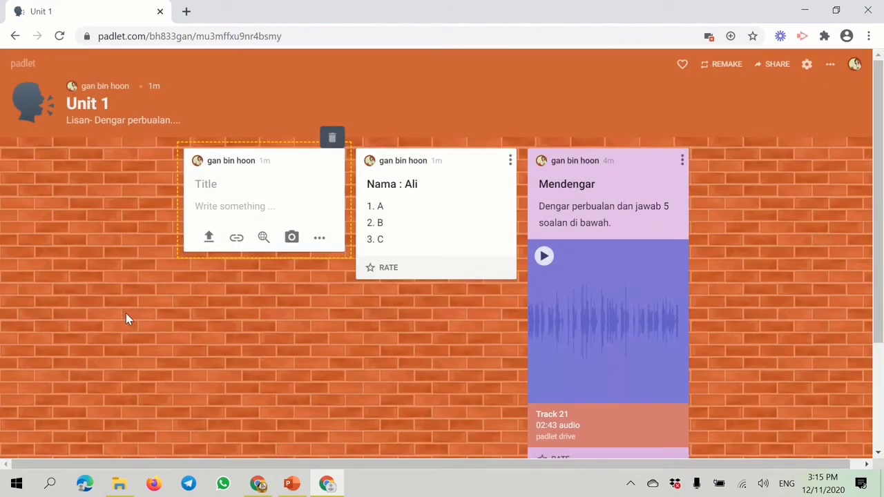
- Start a voice attachment for the blank post, allow microphone access, and record about 12 seconds of audio before pausing
{"action": "left_click", "coordinate": [320, 242]}
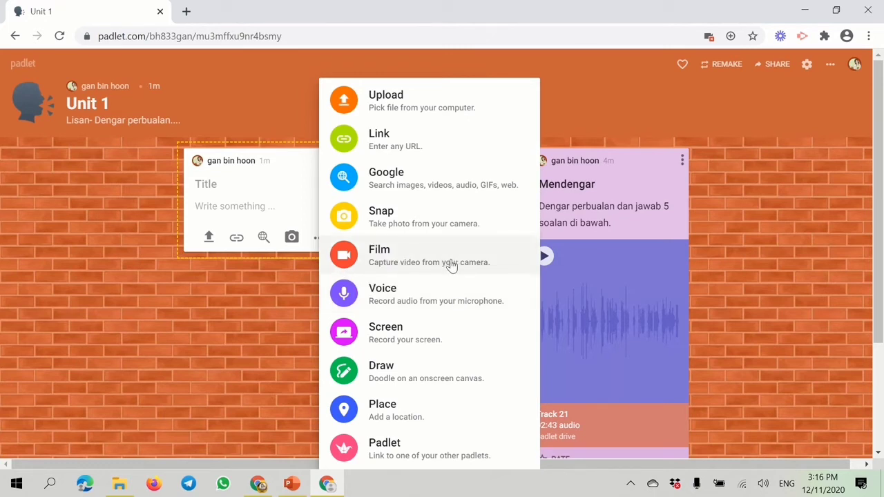
{"action": "left_click", "coordinate": [461, 306]}
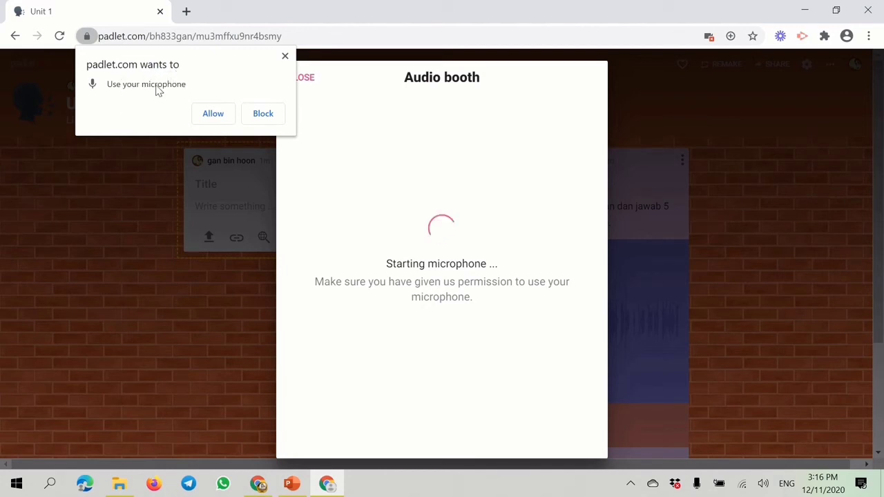
{"action": "left_click", "coordinate": [217, 119]}
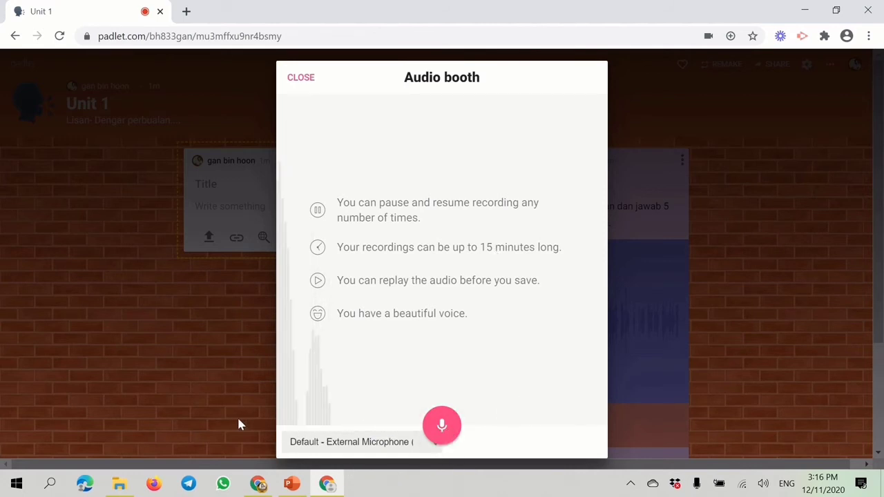
{"action": "left_click", "coordinate": [443, 428]}
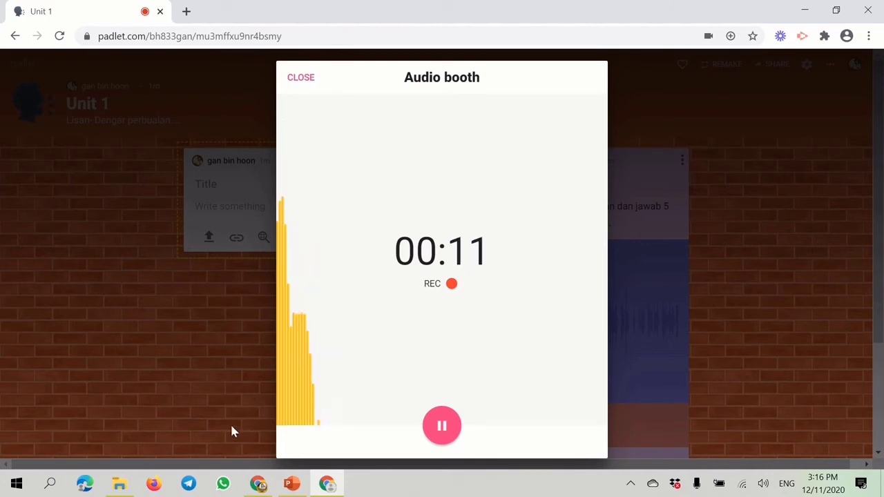
{"action": "left_click", "coordinate": [441, 428]}
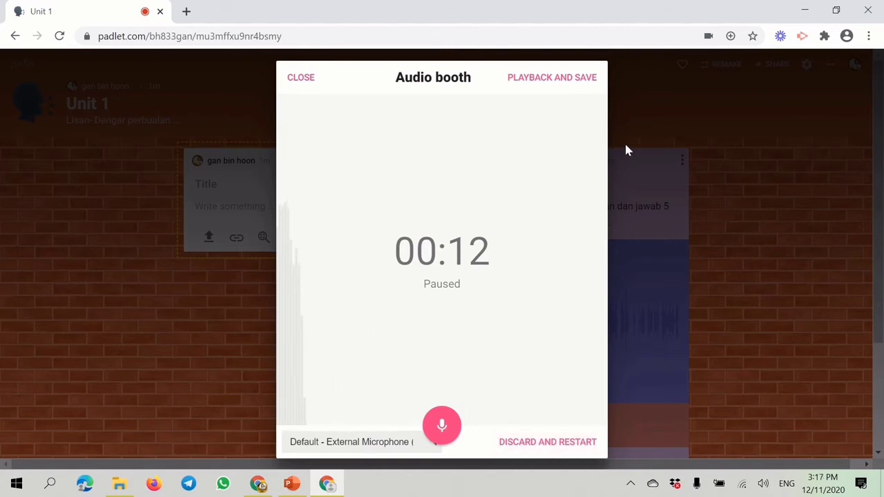
- Play back the voice recording, pause it, and save the untitled recording to the post
{"action": "left_click", "coordinate": [529, 87]}
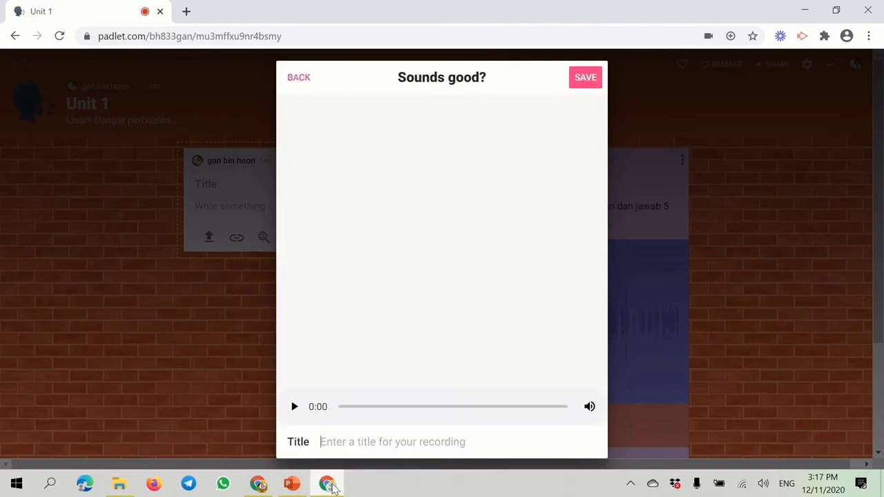
{"action": "left_click", "coordinate": [294, 409]}
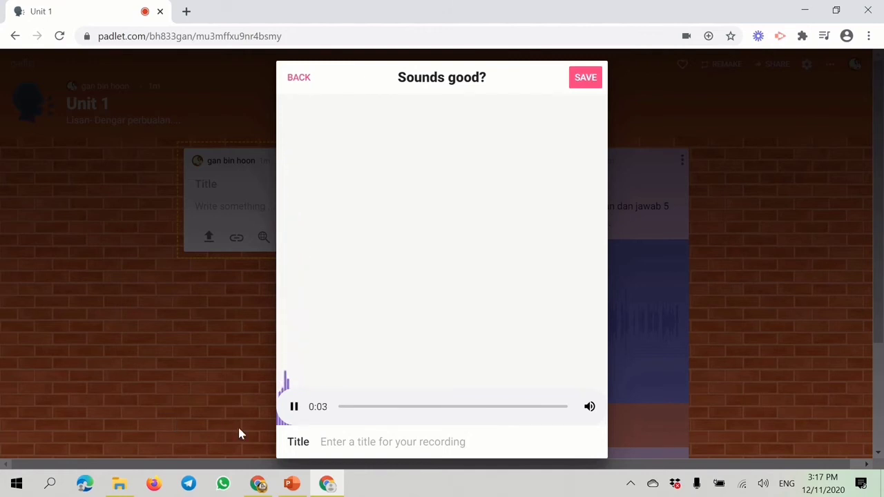
{"action": "left_click", "coordinate": [294, 409]}
{"action": "left_click", "coordinate": [295, 409]}
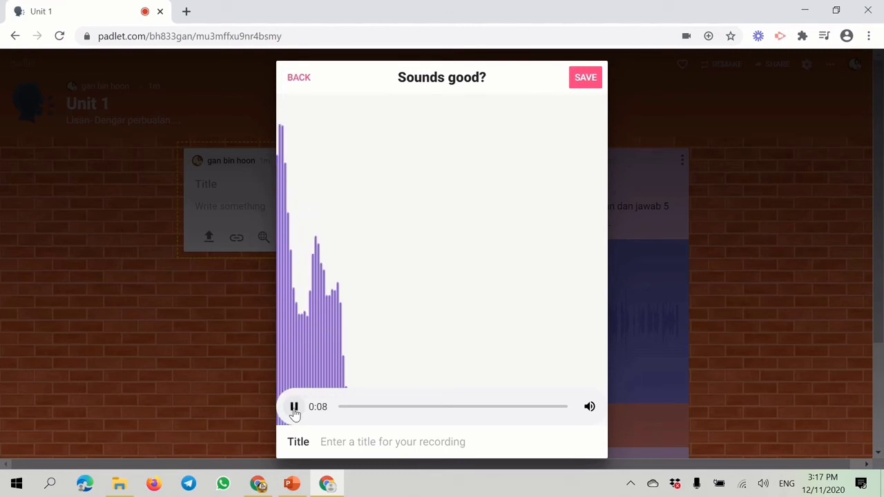
{"action": "left_click", "coordinate": [295, 409]}
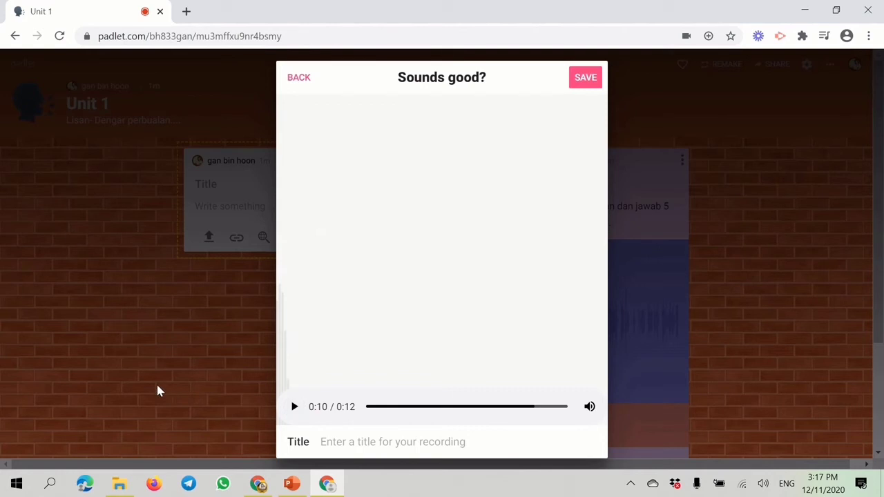
{"action": "left_click", "coordinate": [586, 79]}
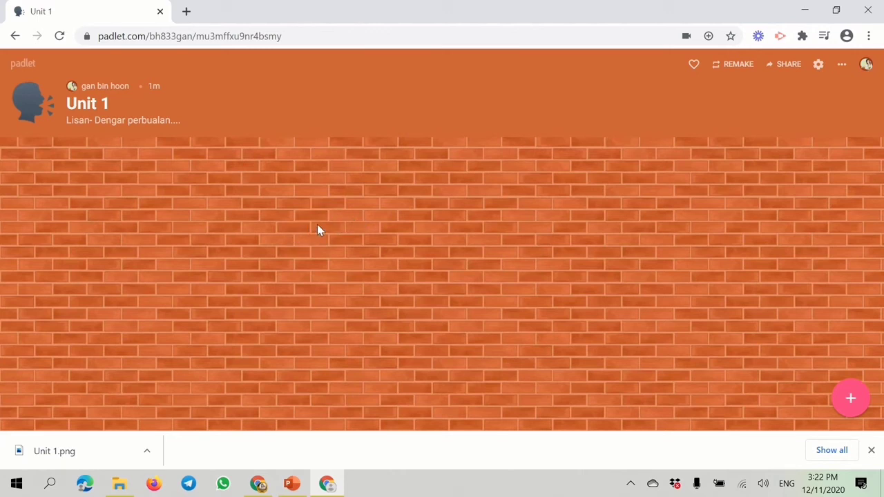
- Create a new post titled "Matematik Unit 1" with the text "Jawab 3 soalan ini." and open its file attachment choices
{"action": "double_click", "coordinate": [317, 224]}
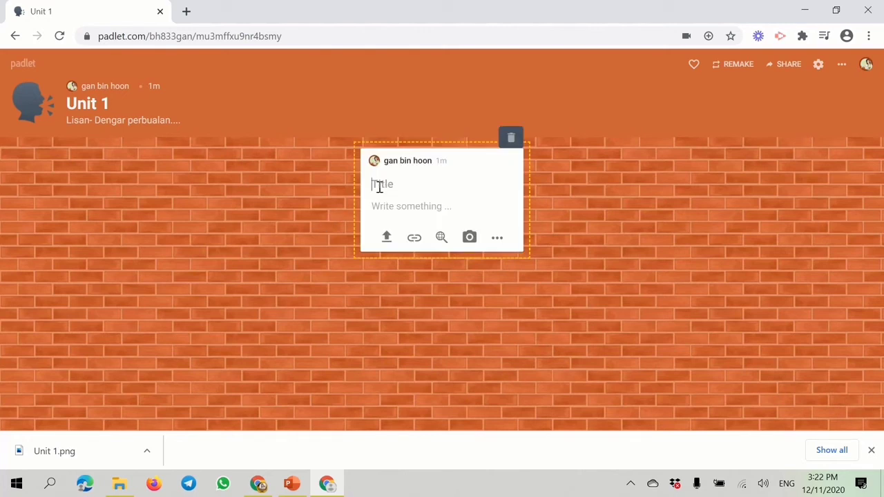
{"action": "type", "text": "Matematik Unit 1"}
{"action": "left_click", "coordinate": [383, 204]}
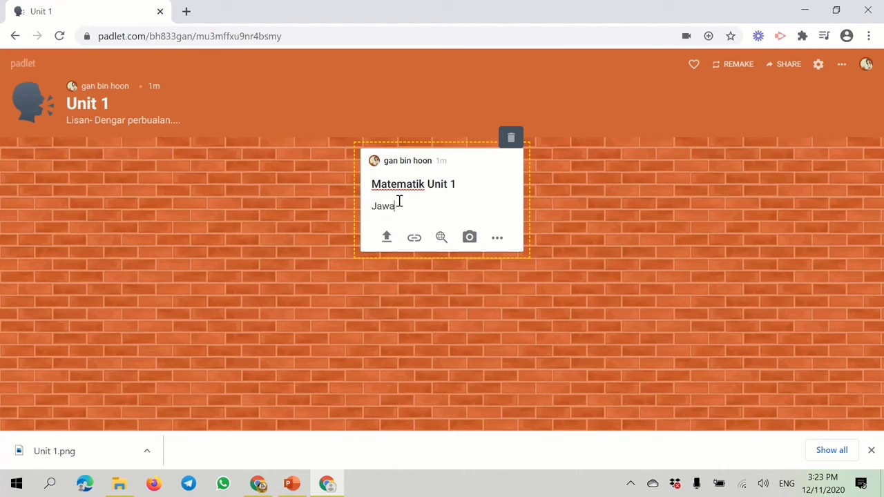
{"action": "type", "text": "Jawab 3 soalan ini."}
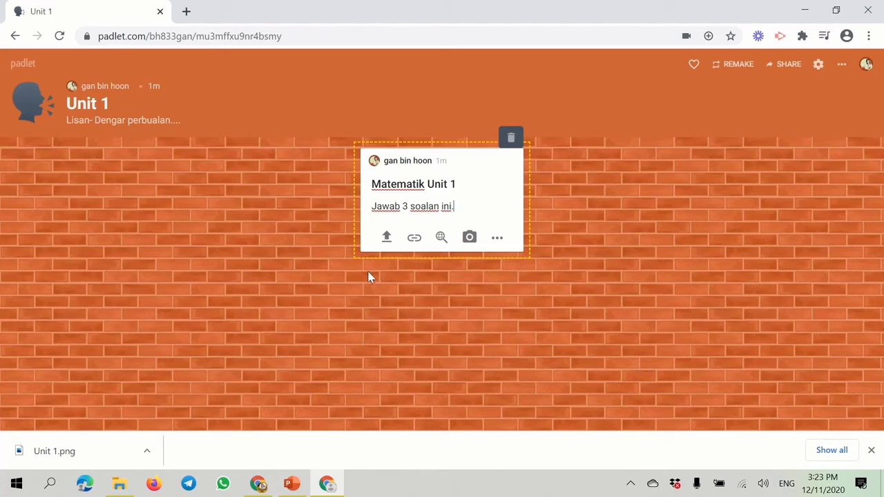
{"action": "left_click", "coordinate": [387, 238]}
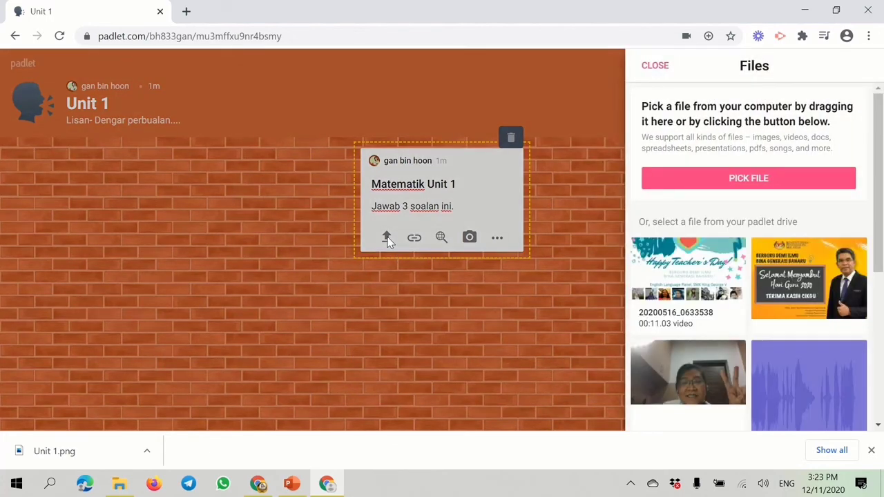
{"action": "left_click", "coordinate": [690, 182]}
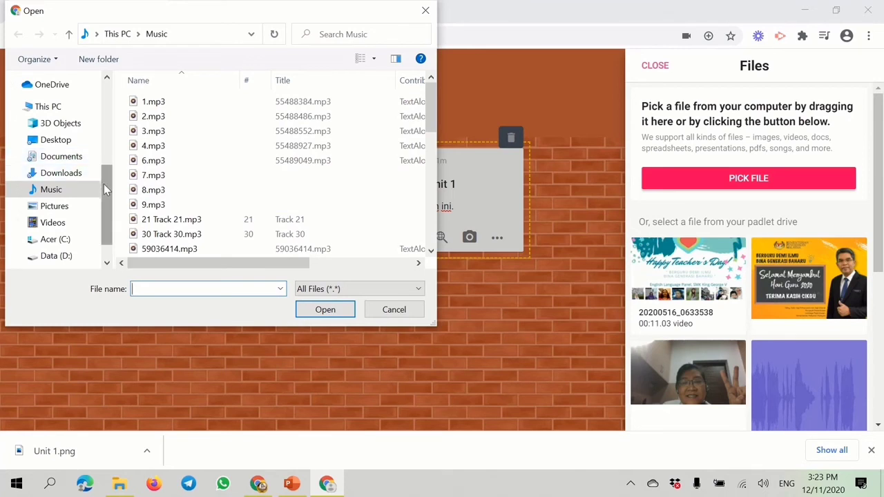
{"action": "scroll", "coordinate": [103, 185], "scroll_direction": "down", "scroll_amount": 1}
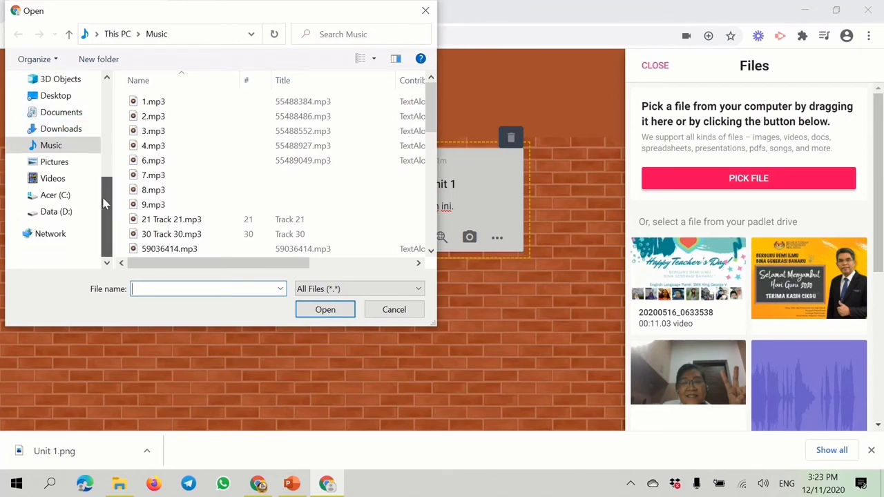
{"action": "left_click", "coordinate": [58, 166]}
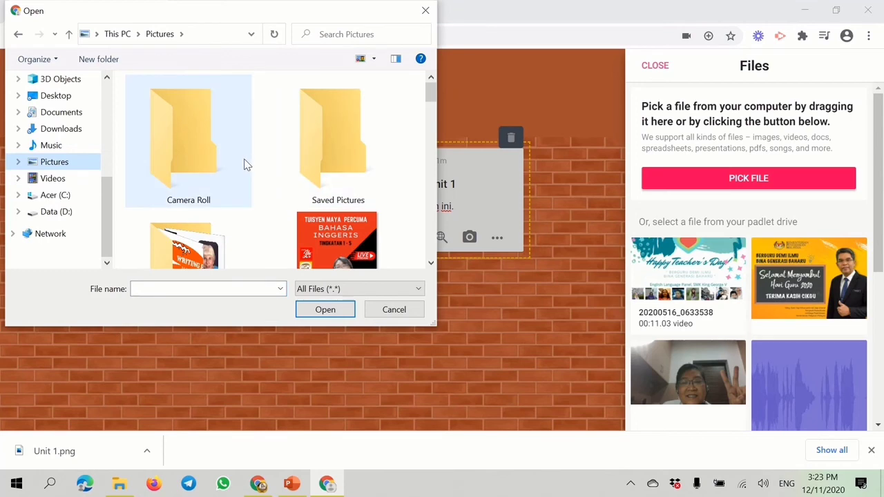
{"action": "key", "text": "Escape"}
- Search Google for "matematik bab 1" in a new browser tab and show the image results
{"action": "left_click", "coordinate": [186, 13]}
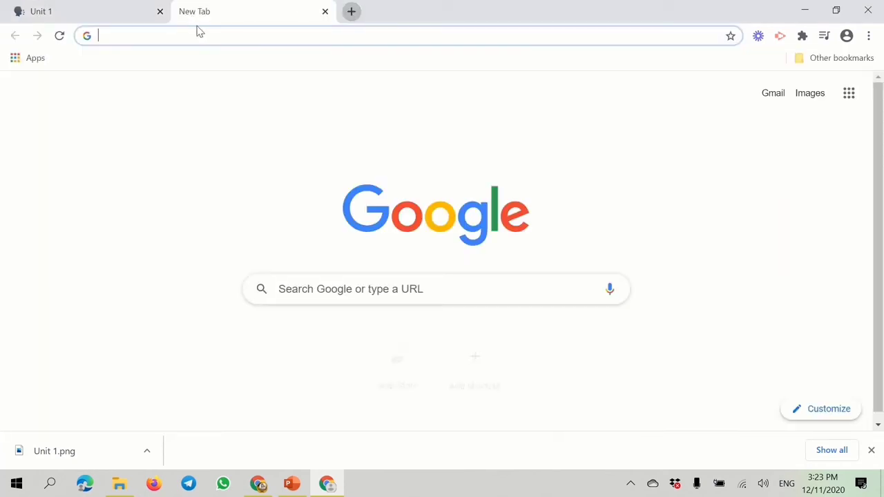
{"action": "left_click", "coordinate": [304, 287]}
{"action": "type", "text": "mate"}
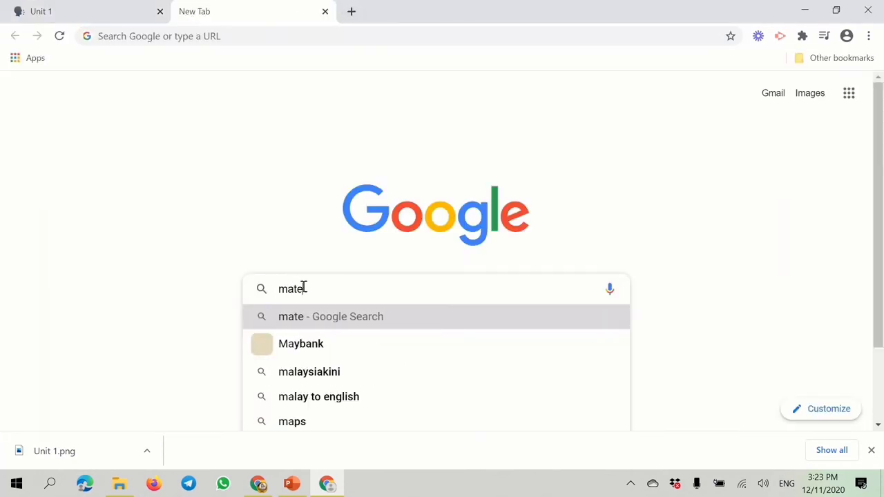
{"action": "type", "text": "matik bab 1"}
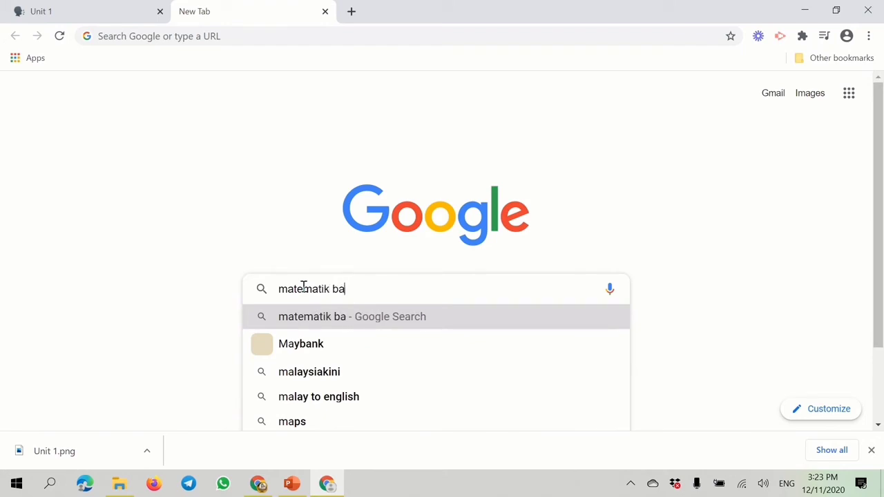
{"action": "key", "text": "Return"}
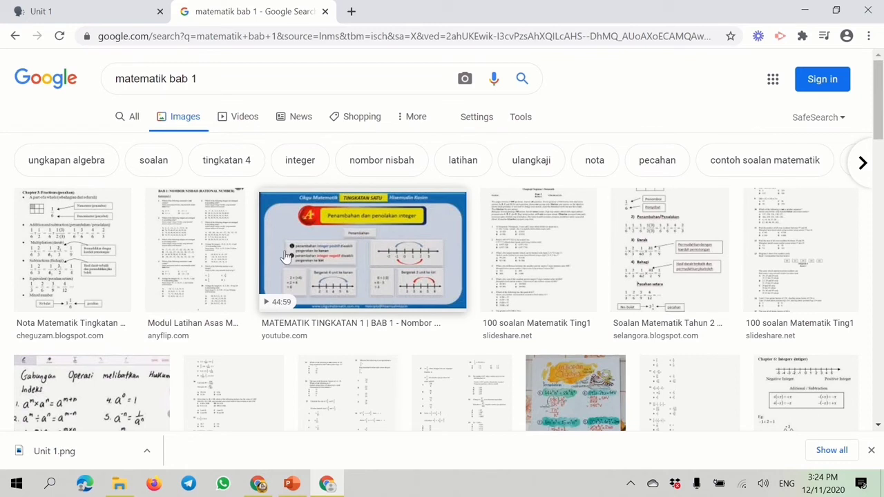
- Refine the image search to "matematik bab 1 jpeg"
{"action": "left_click", "coordinate": [217, 80]}
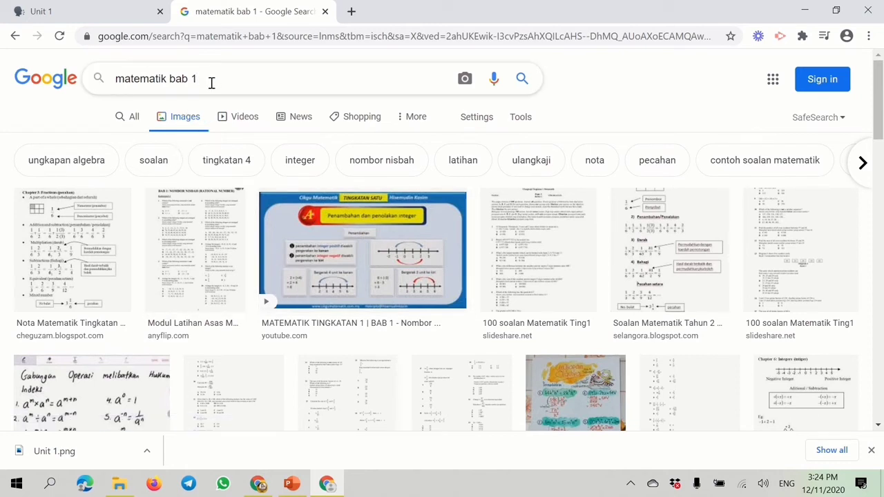
{"action": "type", "text": "jpeg"}
{"action": "key", "text": "Return"}
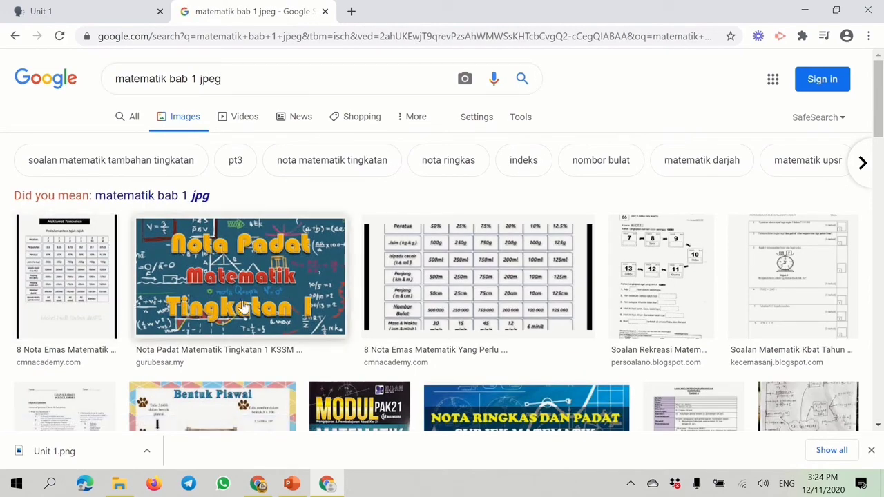
- Save the "Soalan Rekreasi Matematik" worksheet image to Downloads as masa 1.jpeg and close its preview
{"action": "left_click", "coordinate": [654, 294]}
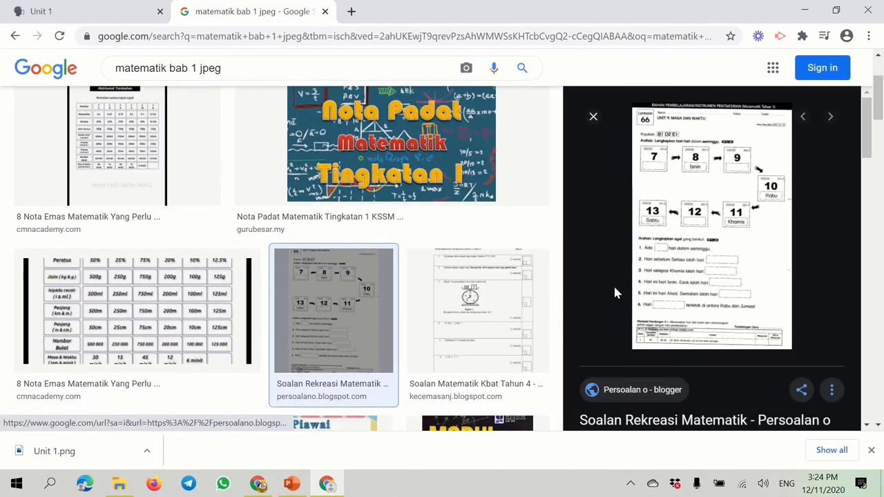
{"action": "right_click", "coordinate": [661, 220]}
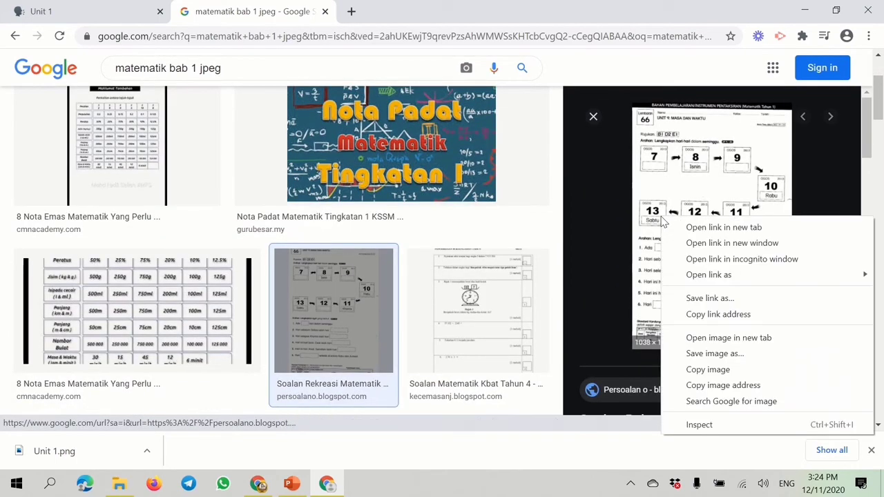
{"action": "left_click", "coordinate": [702, 355]}
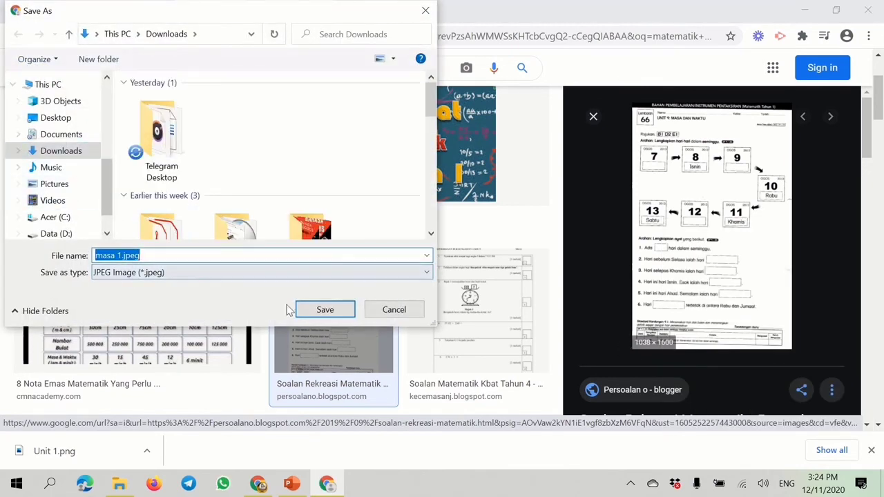
{"action": "left_click", "coordinate": [322, 309]}
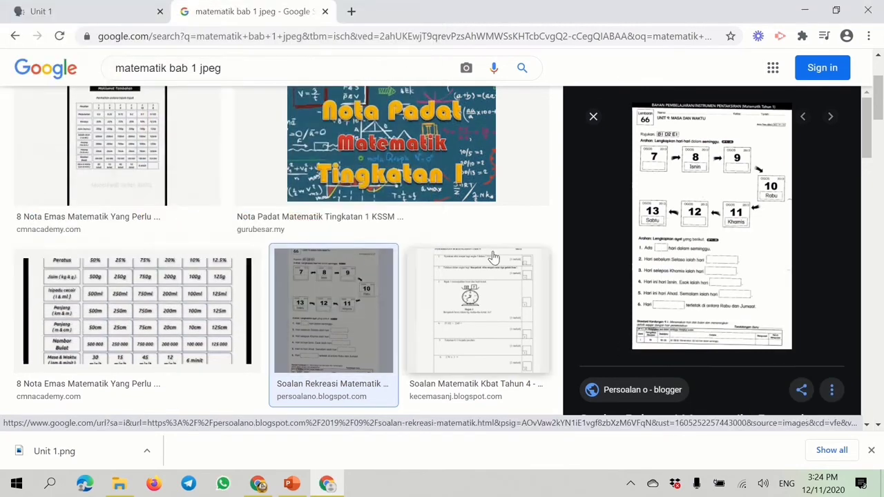
{"action": "left_click", "coordinate": [592, 116]}
- Return to the Unit 1 padlet and attach masa 1.jpeg from Downloads to the Matematik post
{"action": "left_click", "coordinate": [97, 9]}
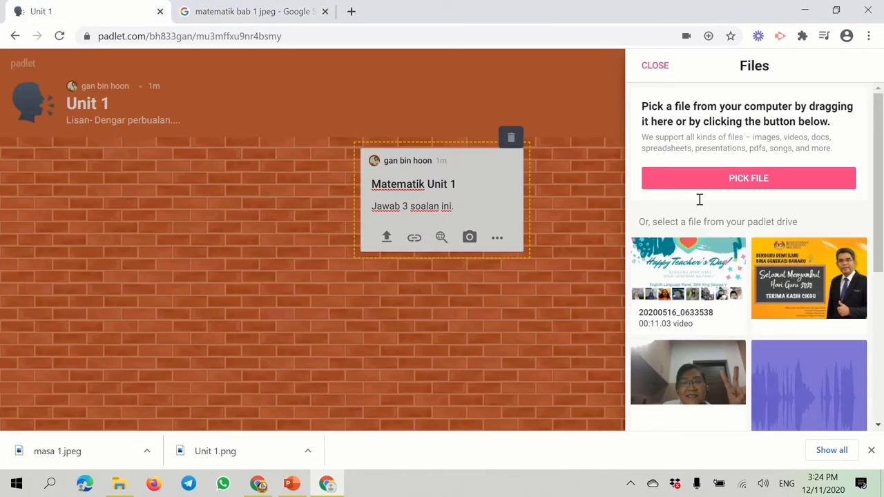
{"action": "left_click", "coordinate": [763, 183]}
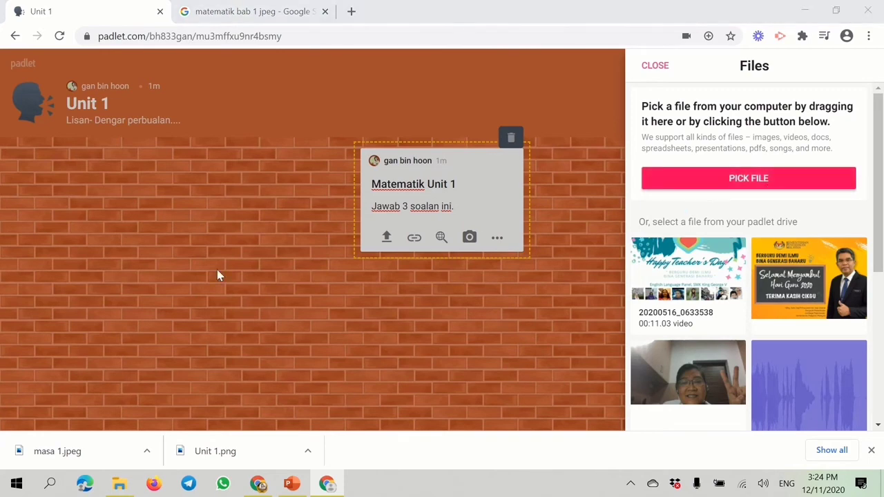
{"action": "left_click", "coordinate": [60, 173]}
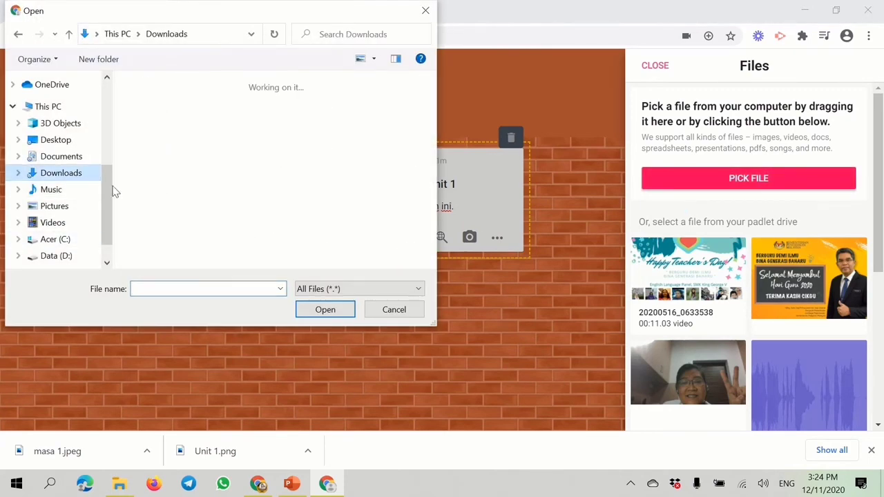
{"action": "left_click", "coordinate": [172, 137]}
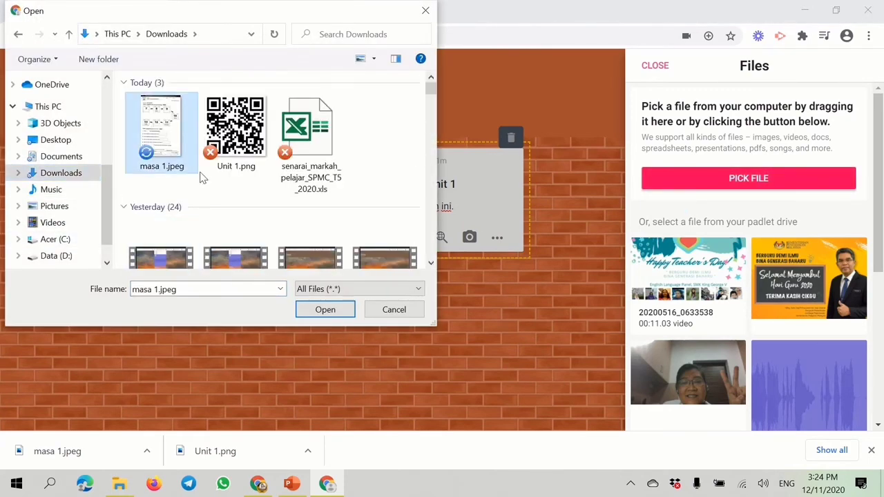
{"action": "left_click", "coordinate": [323, 310]}
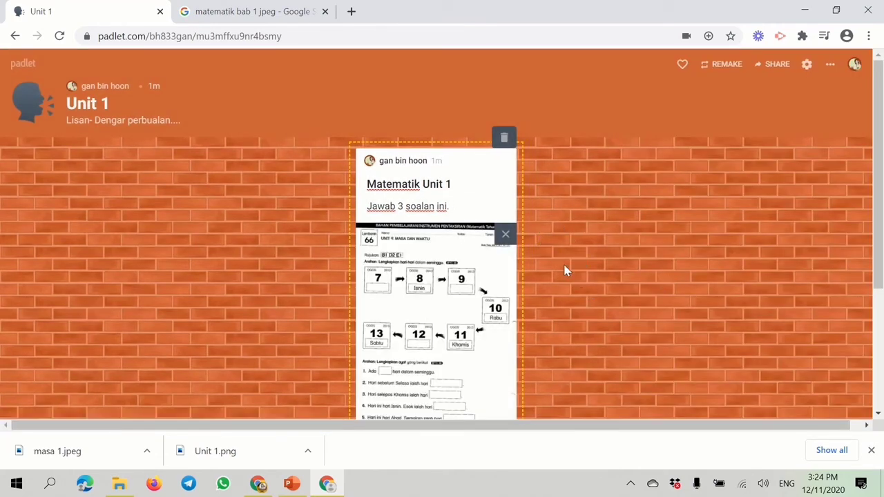
- Change the post's title to "Matematik Unit 9" and finish editing the post
{"action": "left_click_drag", "start_coordinate": [444, 188], "coordinate": [451, 183]}
{"action": "type", "text": "9"}
{"action": "left_click", "coordinate": [602, 265]}
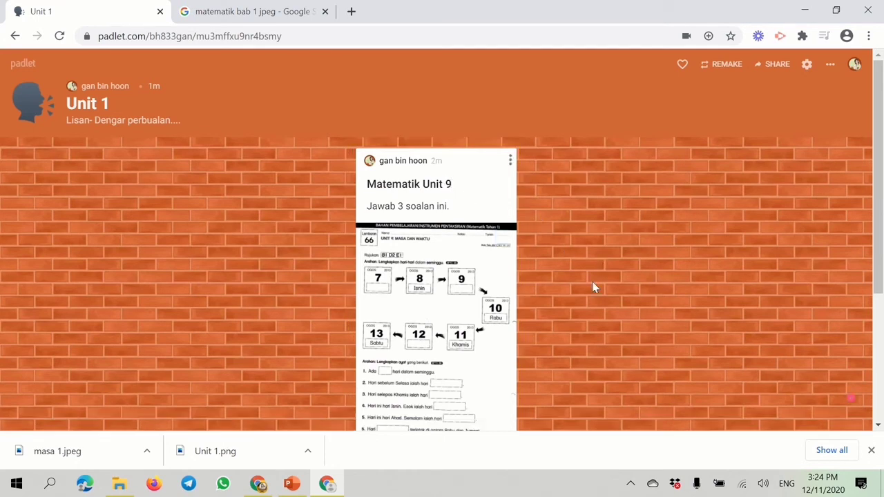
{"action": "scroll", "coordinate": [579, 355], "scroll_direction": "down", "scroll_amount": 1}
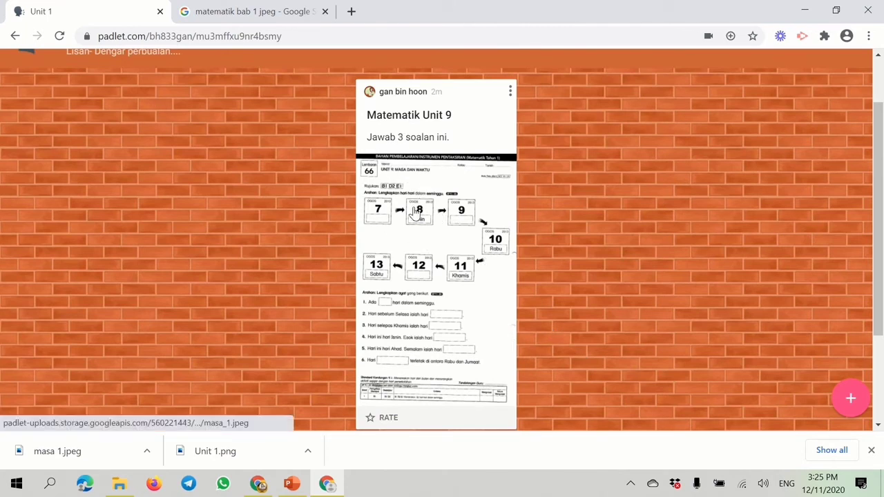
{"action": "left_click", "coordinate": [400, 137]}
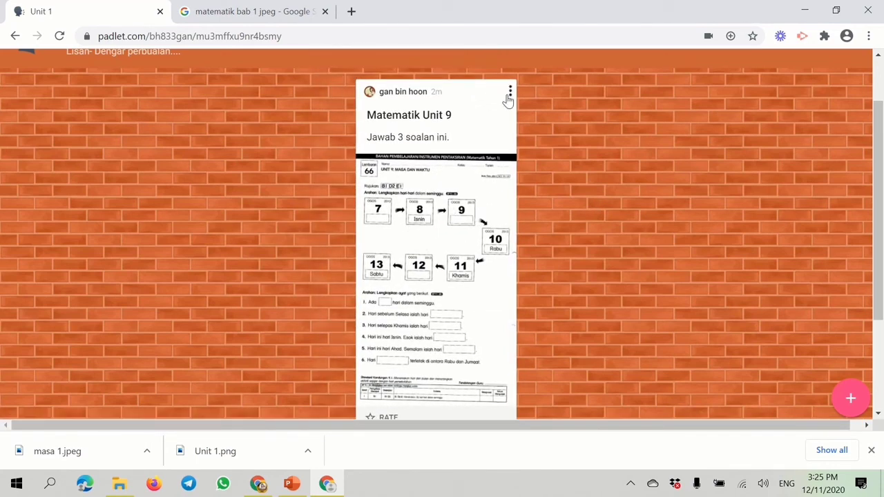
- Change the text of the "Matematik Unit 9" post to "Jawab 6 soalan ini." and finish editing it
{"action": "left_click", "coordinate": [510, 93]}
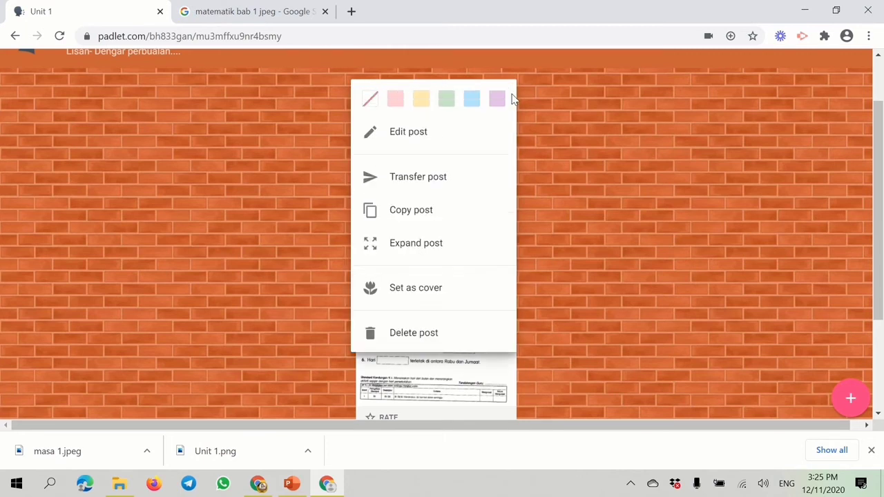
{"action": "left_click", "coordinate": [423, 142]}
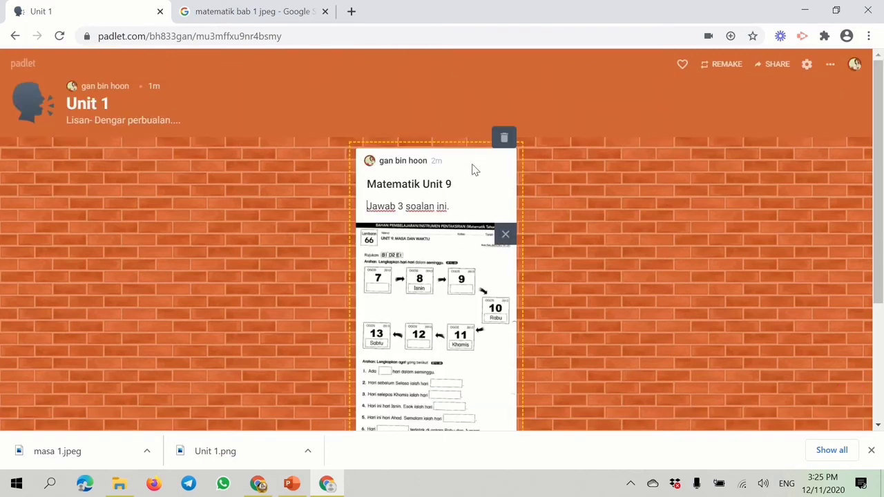
{"action": "left_click", "coordinate": [403, 206]}
{"action": "key", "text": "BackSpace"}
{"action": "type", "text": "6"}
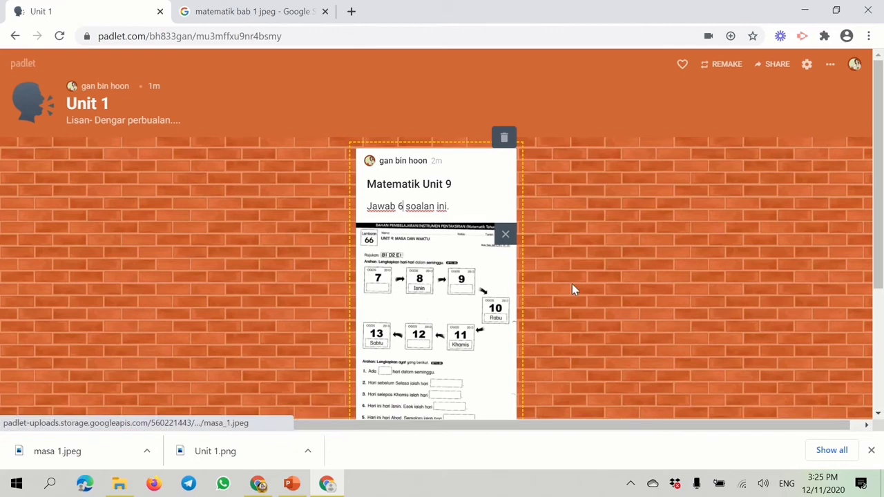
{"action": "left_click", "coordinate": [572, 286]}
- Start a new answer post titled "Nama :" plus the pupil's name, with "Kelas : 3 Delima" and a blank line in the body
{"action": "scroll", "coordinate": [554, 315], "scroll_direction": "down", "scroll_amount": 2}
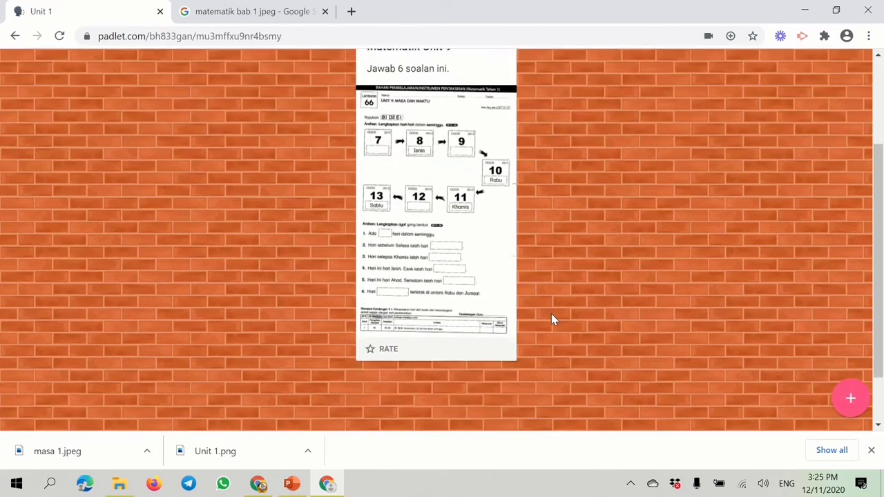
{"action": "scroll", "coordinate": [586, 312], "scroll_direction": "up", "scroll_amount": 1}
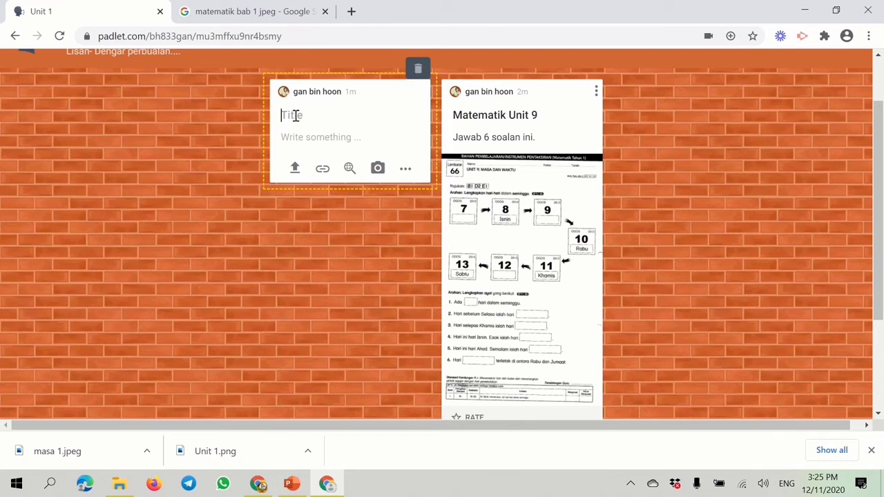
{"action": "type", "text": "Nama : Ali"}
{"action": "key", "text": "Tab"}
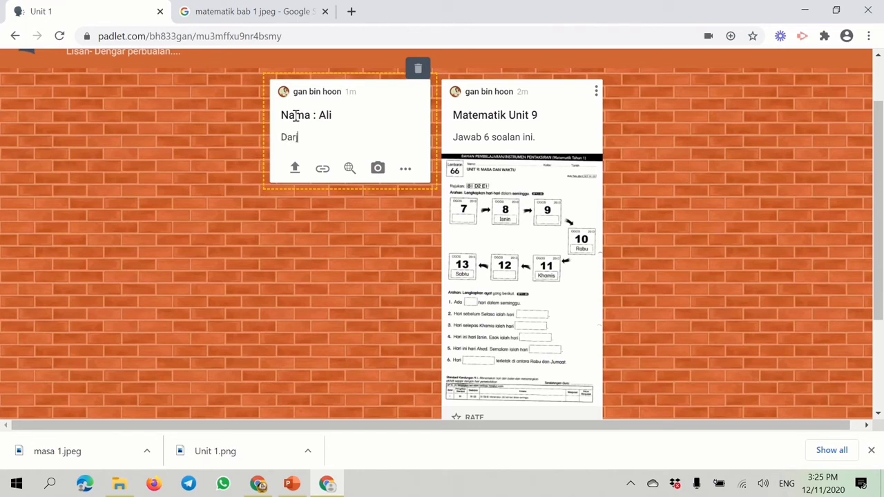
{"action": "key", "text": "BackSpace"}
{"action": "key", "text": "BackSpace"}
{"action": "key", "text": "BackSpace"}
{"action": "type", "text": "Kelas : 3 Delima"}
{"action": "key", "text": "Return"}
{"action": "key", "text": "Return"}
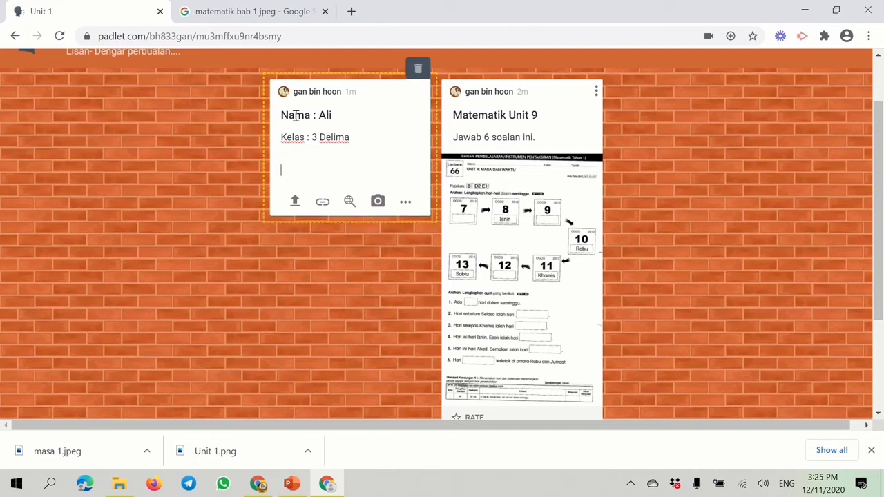
- Add the answers "1. 7" and "2. Isnin" to the pupil's post, finish it and rate it five stars
{"action": "type", "text": "1. 7"}
{"action": "key", "text": "Return"}
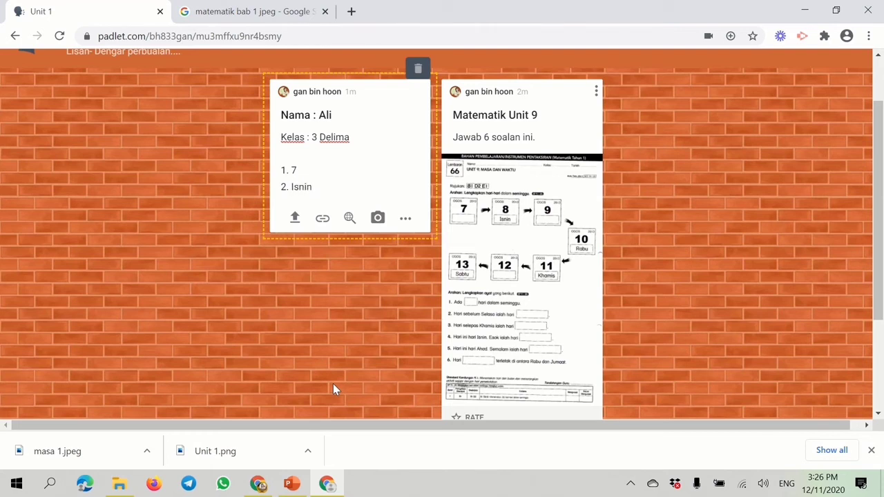
{"action": "left_click", "coordinate": [170, 269]}
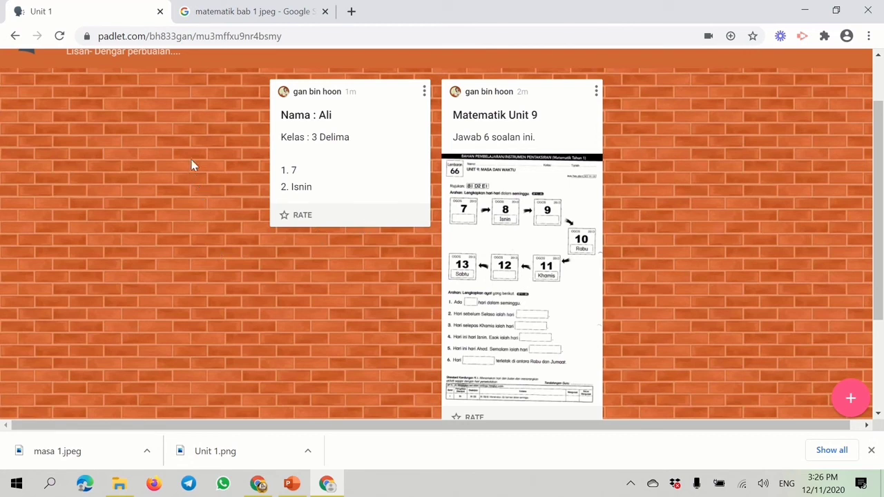
{"action": "left_click", "coordinate": [286, 220]}
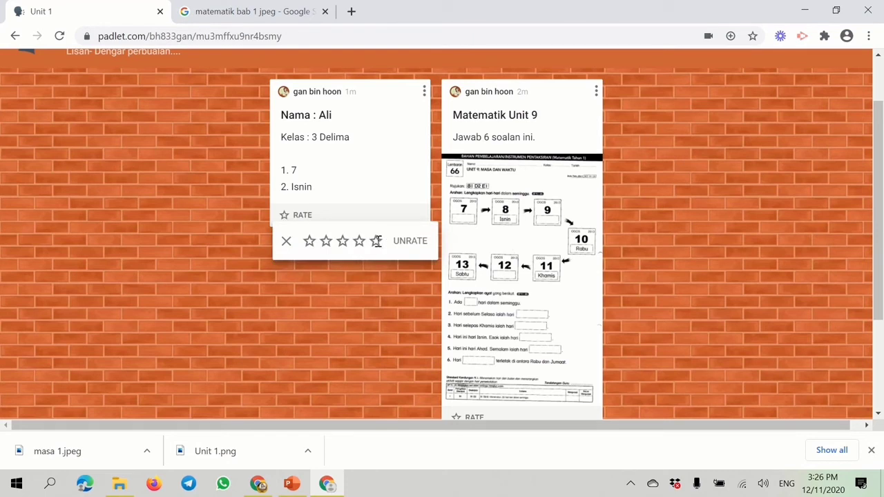
{"action": "left_click", "coordinate": [376, 240]}
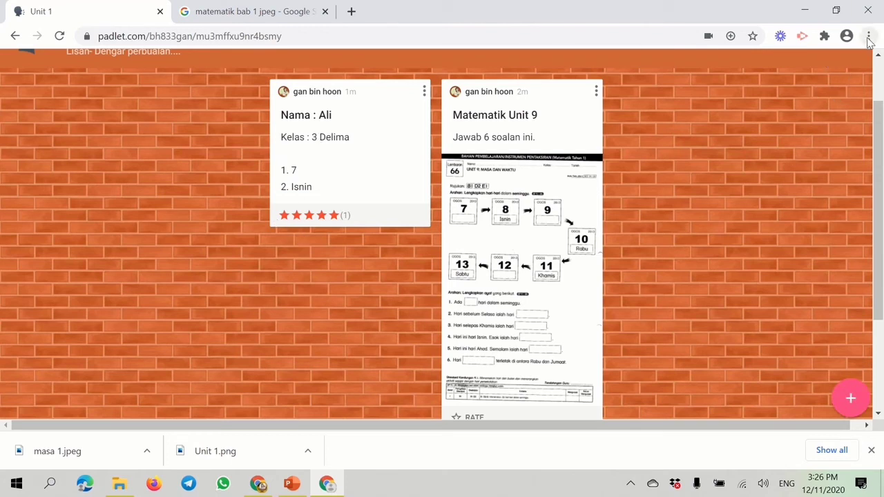
- Turn on comments for posts in the padlet's posting settings
{"action": "scroll", "coordinate": [749, 139], "scroll_direction": "up", "scroll_amount": 1}
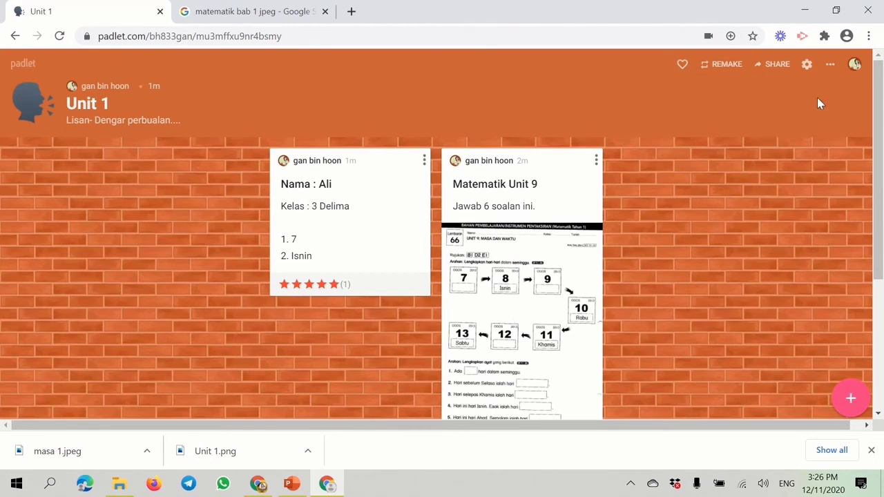
{"action": "left_click", "coordinate": [806, 65]}
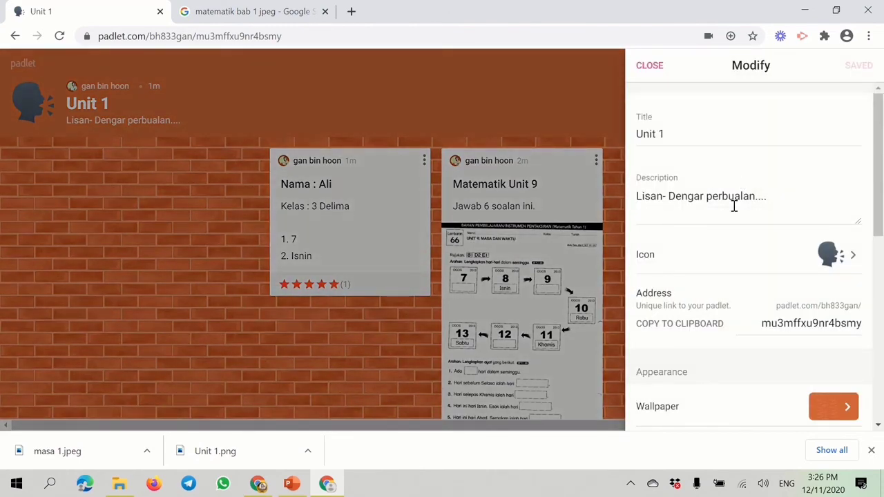
{"action": "scroll", "coordinate": [718, 228], "scroll_direction": "down", "scroll_amount": 6}
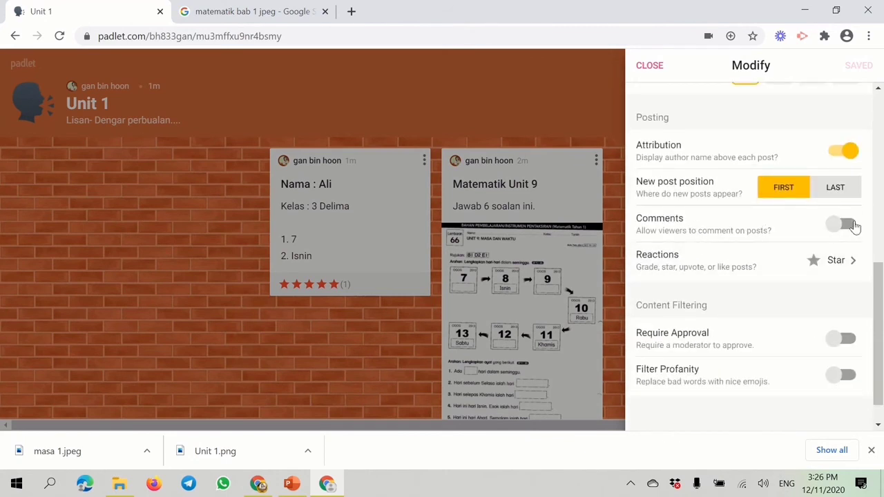
{"action": "left_click", "coordinate": [851, 225]}
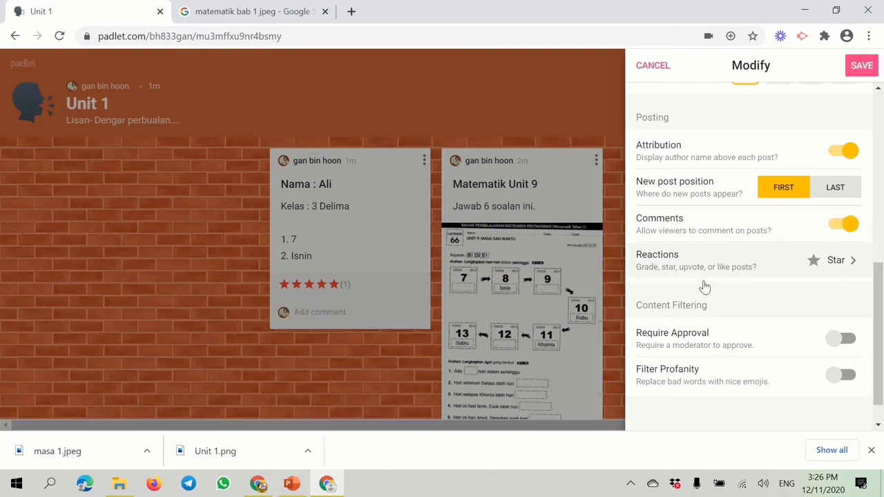
- Switch the post reactions to Grade with a maximum grade of 6, and save and close the settings
{"action": "left_click", "coordinate": [860, 263]}
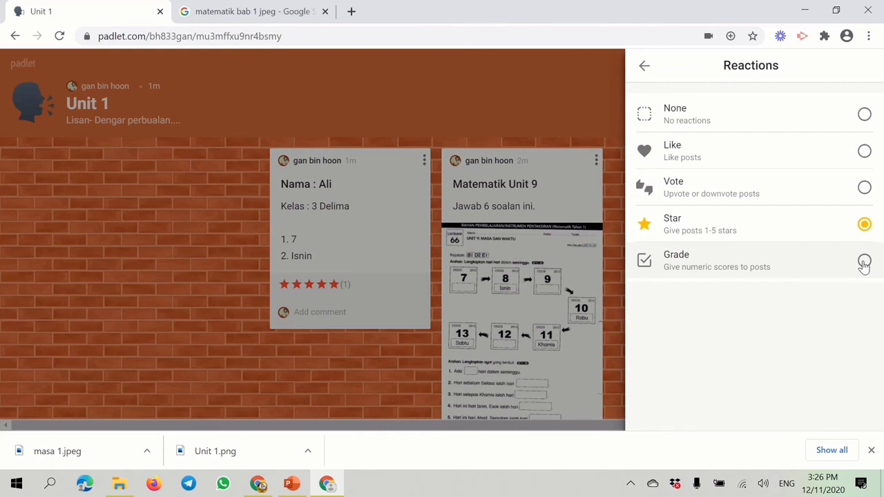
{"action": "left_click", "coordinate": [864, 262]}
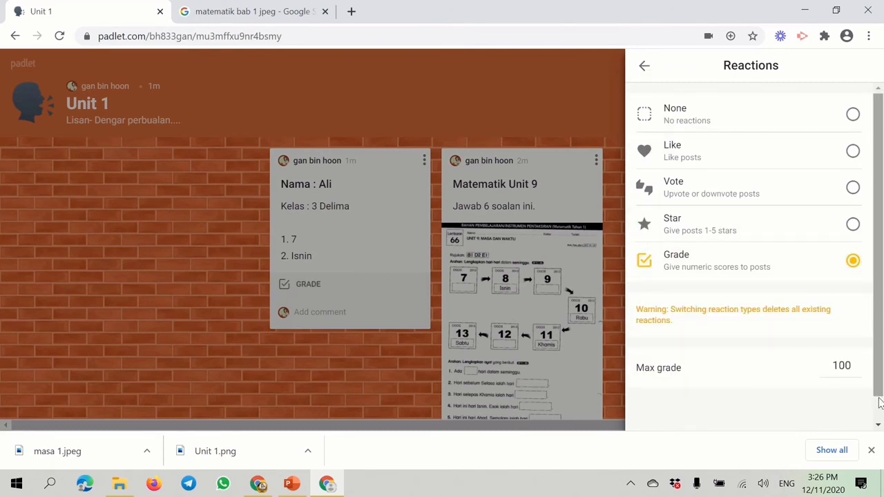
{"action": "double_click", "coordinate": [835, 365]}
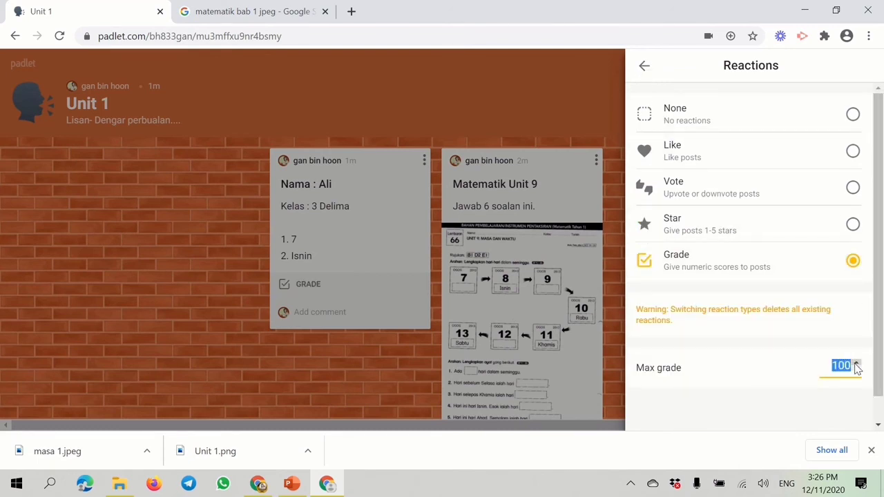
{"action": "type", "text": "6"}
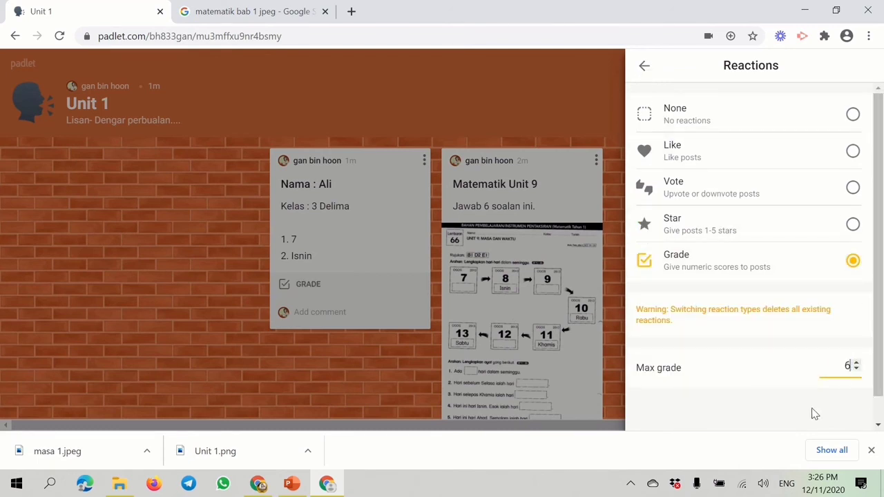
{"action": "left_click", "coordinate": [643, 69]}
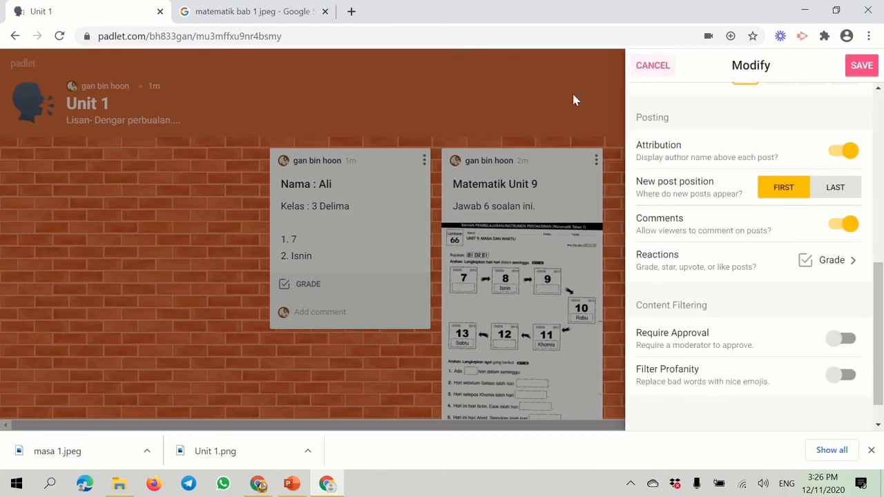
{"action": "left_click", "coordinate": [861, 68]}
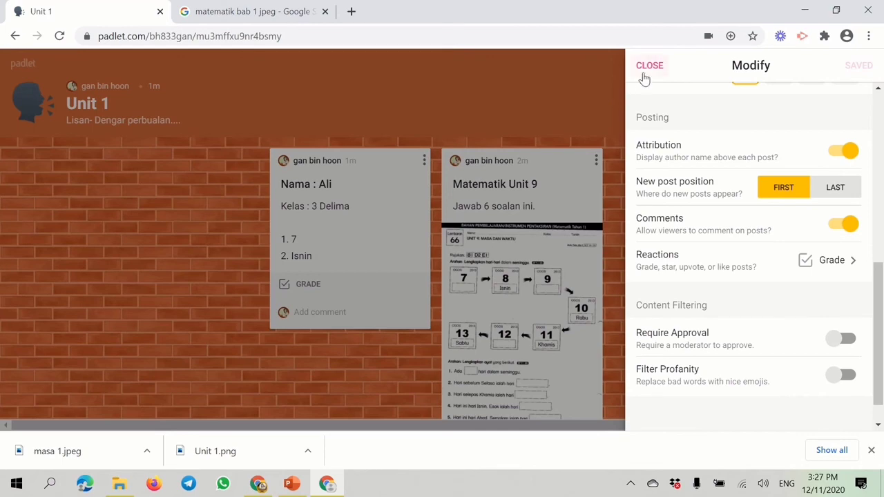
{"action": "left_click", "coordinate": [643, 70]}
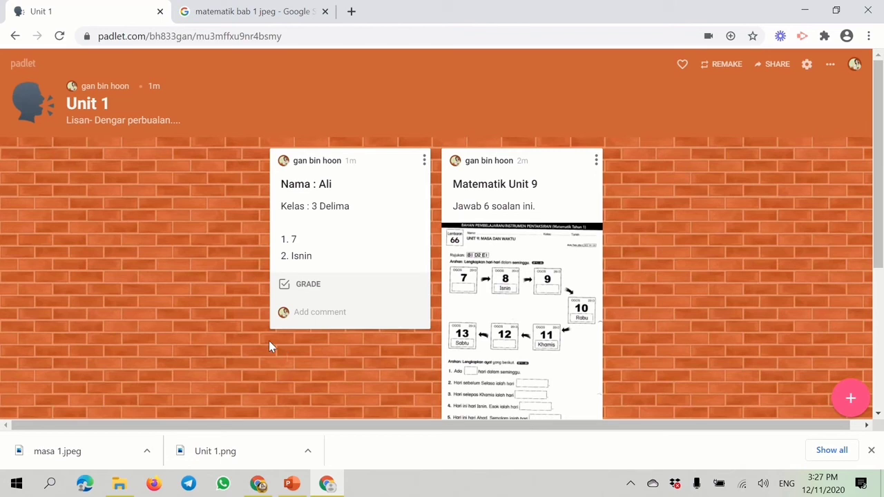
- Grade the pupil's answer post 6 out of 6
{"action": "left_click", "coordinate": [309, 286]}
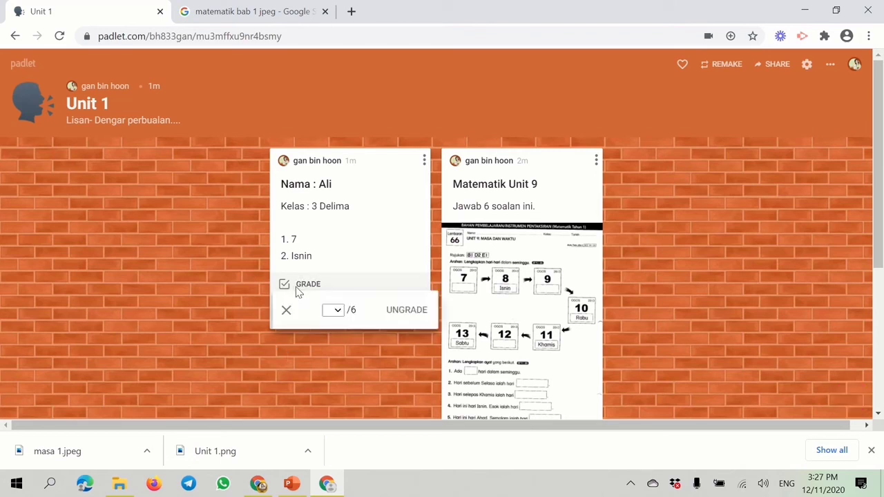
{"action": "left_click", "coordinate": [338, 312]}
{"action": "left_click", "coordinate": [329, 269]}
{"action": "left_click", "coordinate": [322, 356]}
- Write the comment "Baik" on the pupil's answer post
{"action": "left_click", "coordinate": [308, 312]}
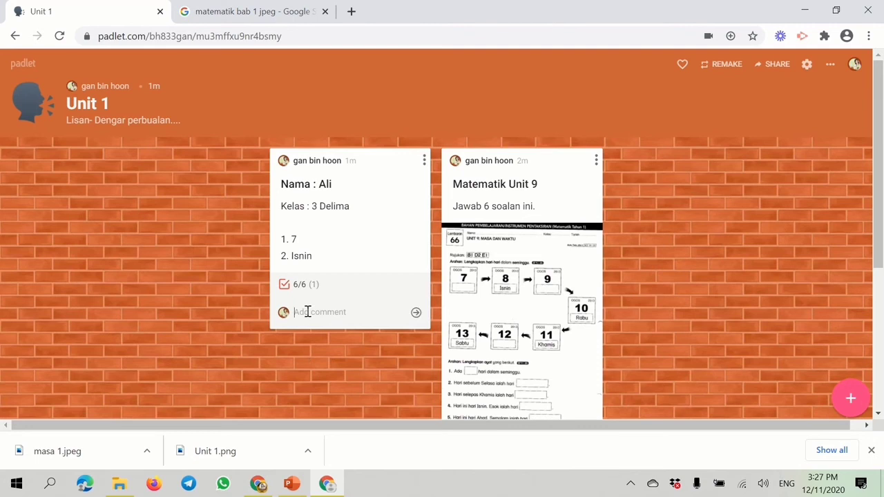
{"action": "type", "text": "Baik"}
{"action": "scroll", "coordinate": [661, 299], "scroll_direction": "down", "scroll_amount": 1}
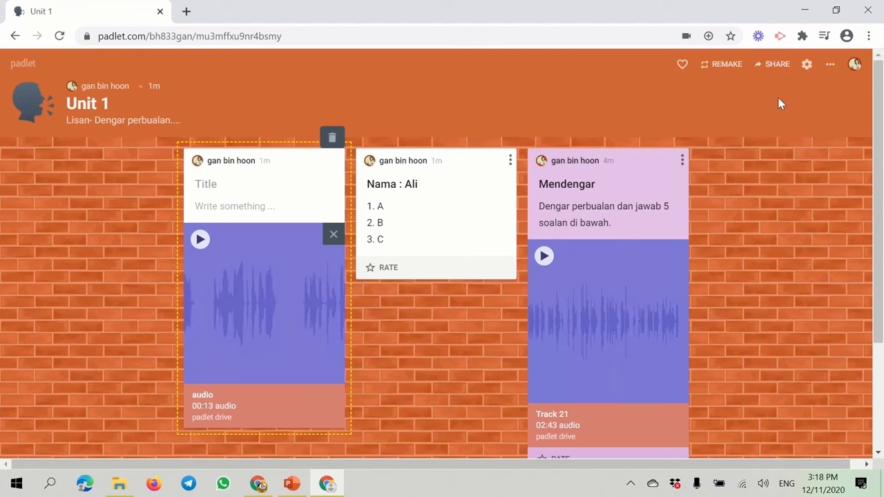
- Examine the padlet's privacy options and visitor permission levels in the sharing settings without changing them
{"action": "left_click", "coordinate": [776, 63]}
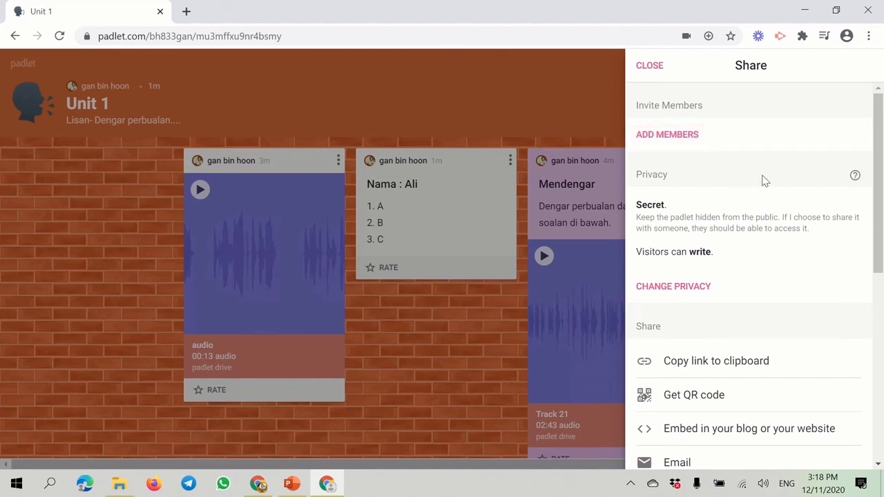
{"action": "left_click_drag", "start_coordinate": [882, 198], "coordinate": [864, 246]}
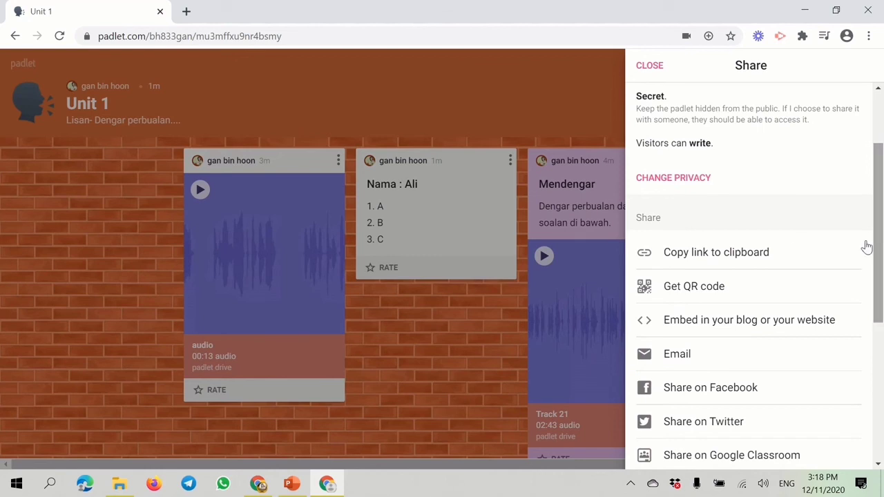
{"action": "left_click", "coordinate": [683, 181]}
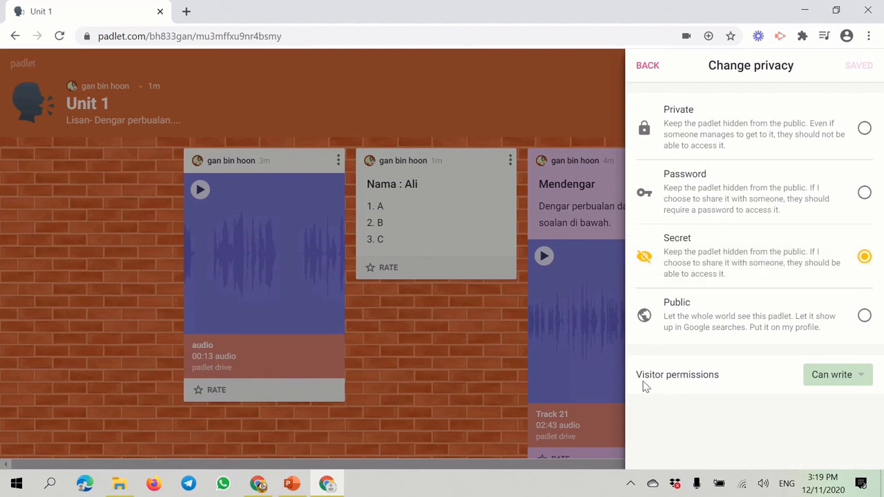
{"action": "left_click", "coordinate": [865, 380]}
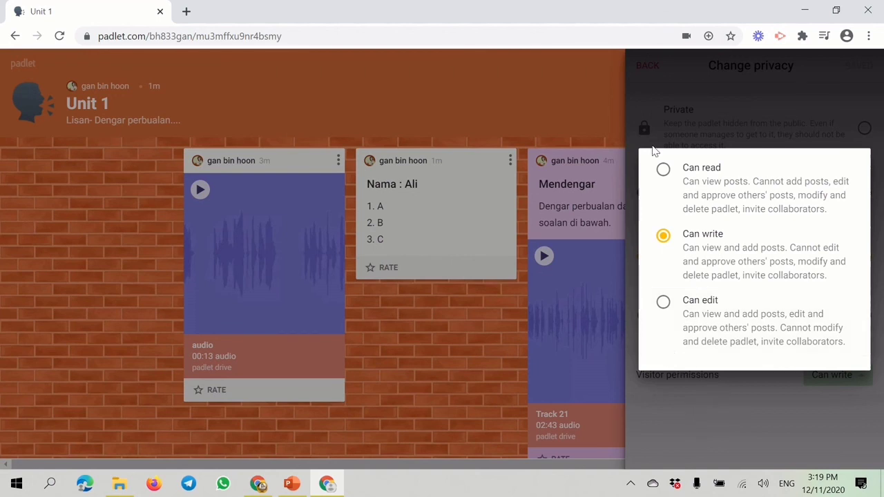
{"action": "left_click", "coordinate": [679, 439]}
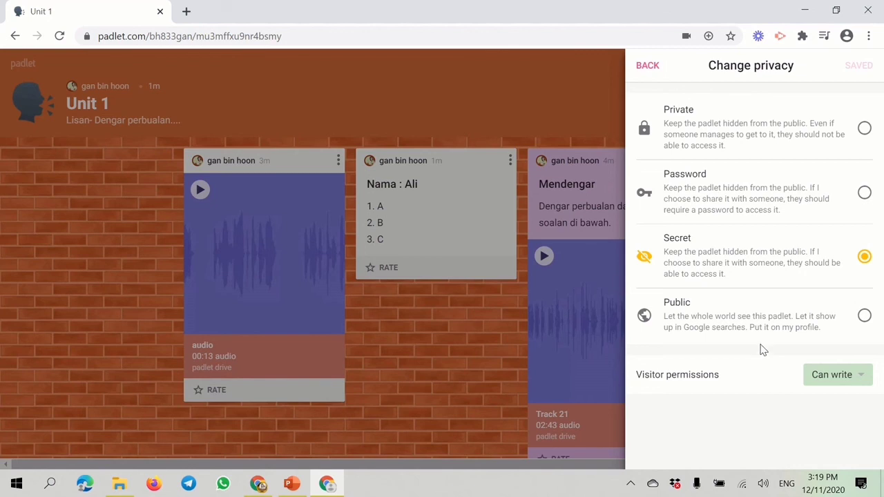
{"action": "left_click", "coordinate": [645, 67]}
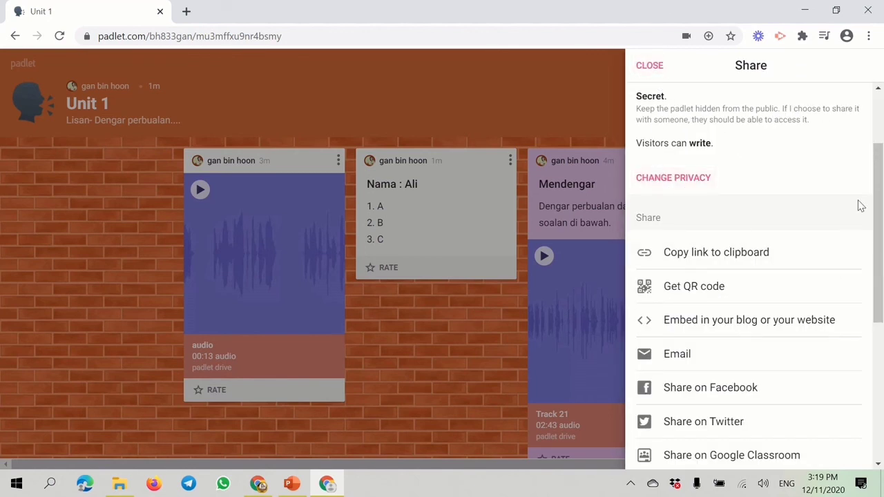
- Copy the padlet's share link to the clipboard
{"action": "left_click_drag", "start_coordinate": [878, 227], "coordinate": [883, 270]}
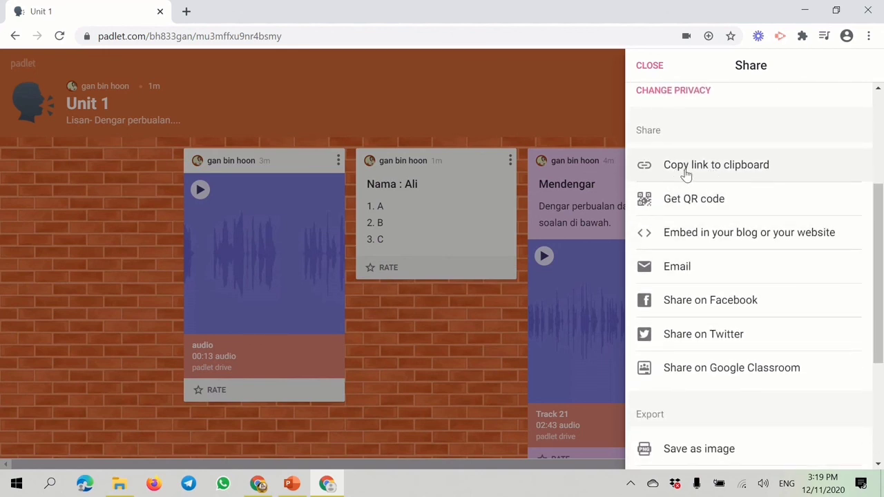
{"action": "left_click", "coordinate": [730, 176]}
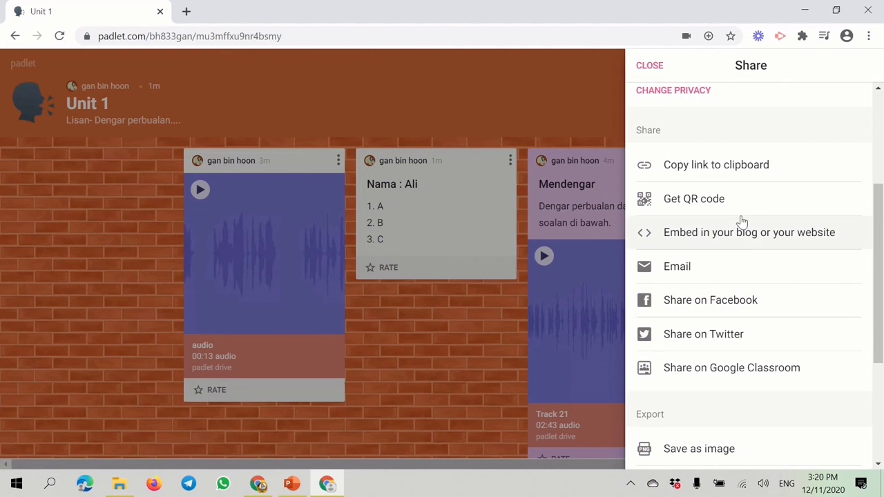
{"action": "left_click", "coordinate": [751, 178]}
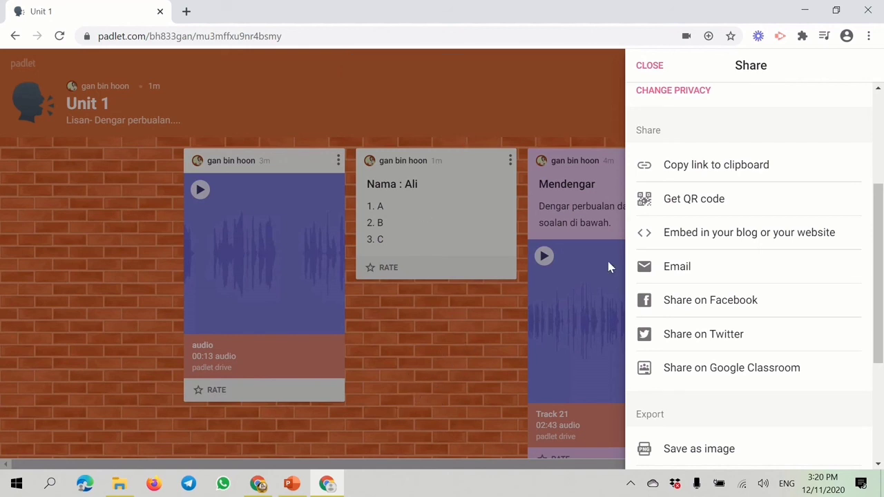
- Generate the padlet's QR code and save it as the PNG image Unit 1.png in the Downloads folder
{"action": "left_click_drag", "start_coordinate": [878, 240], "coordinate": [878, 271]}
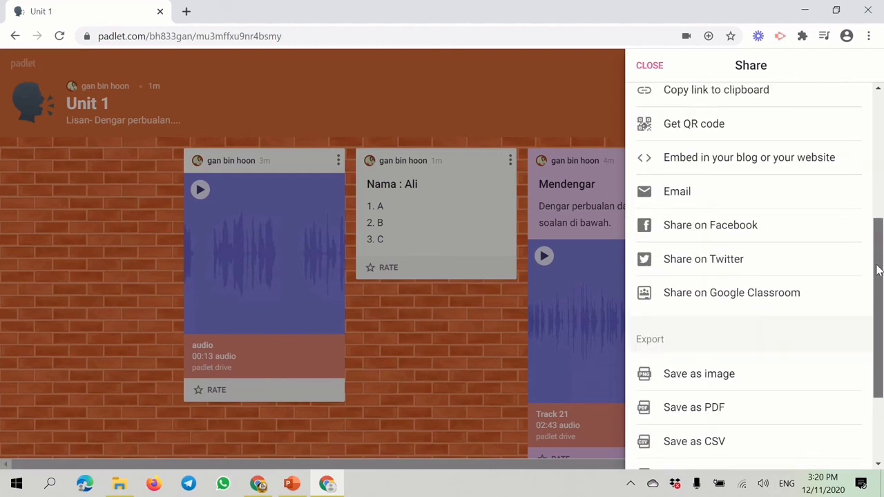
{"action": "scroll", "coordinate": [878, 271], "scroll_direction": "up", "scroll_amount": 1}
{"action": "left_click", "coordinate": [694, 199]}
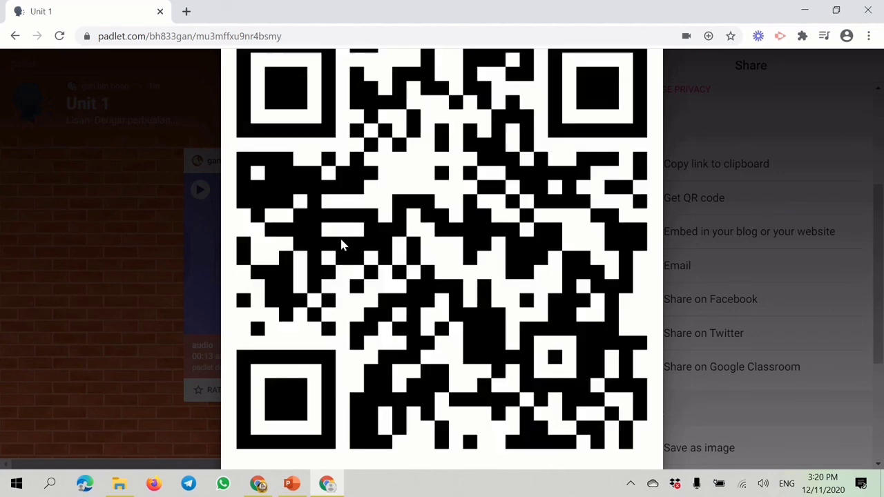
{"action": "right_click", "coordinate": [390, 252]}
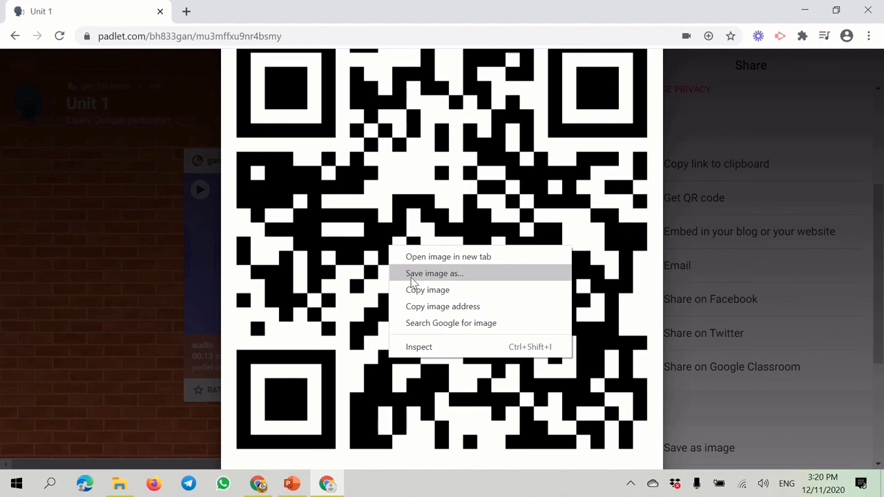
{"action": "left_click", "coordinate": [434, 274]}
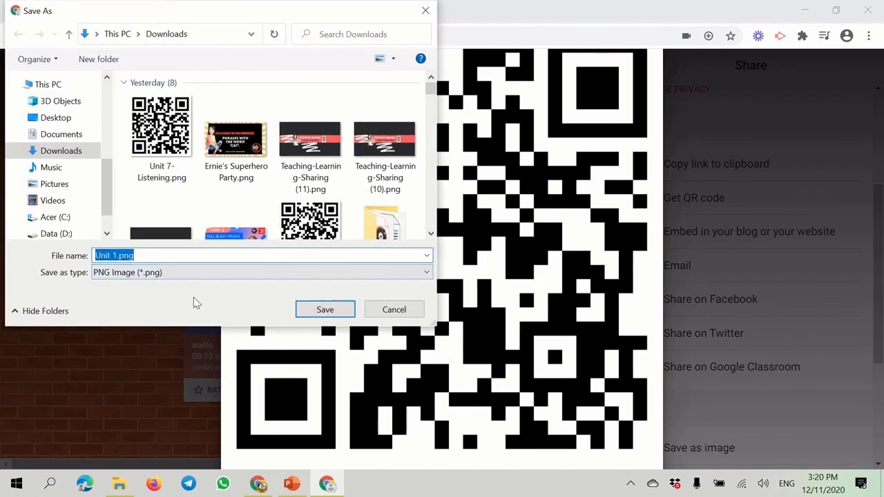
{"action": "left_click", "coordinate": [313, 312]}
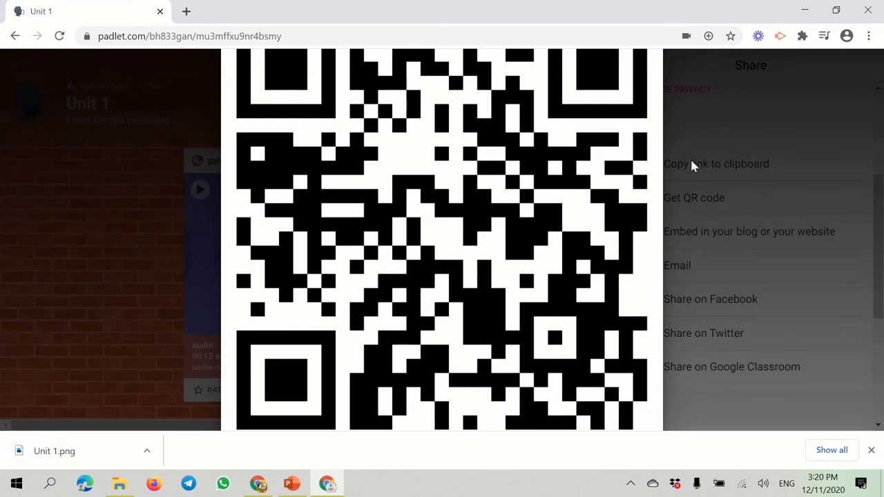
{"action": "left_click", "coordinate": [695, 132]}
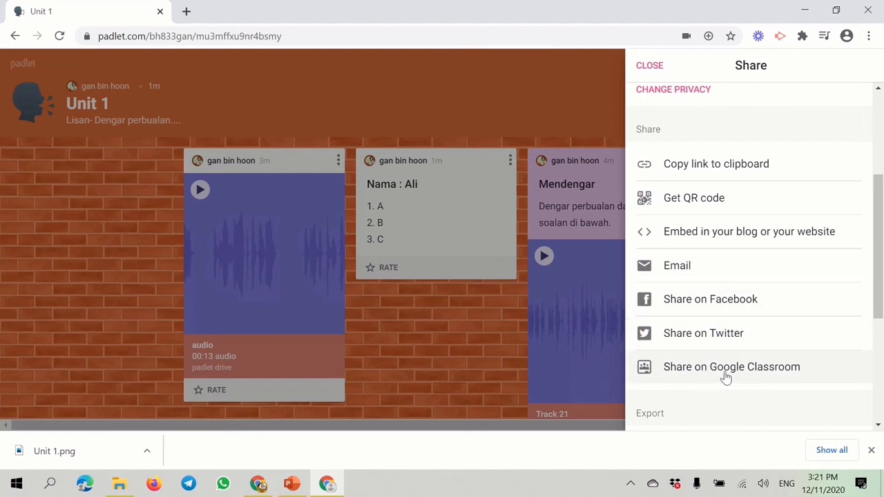
- Examine the padlet's remaining sharing and export options, including Google Classroom, image, PDF, CSV, Excel spreadsheet and print
{"action": "scroll", "coordinate": [757, 376], "scroll_direction": "down", "scroll_amount": 1}
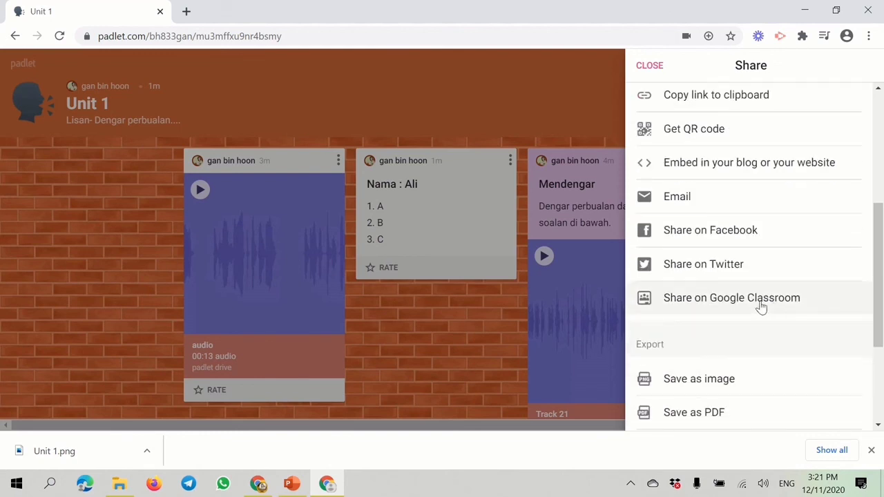
{"action": "scroll", "coordinate": [762, 306], "scroll_direction": "down", "scroll_amount": 1}
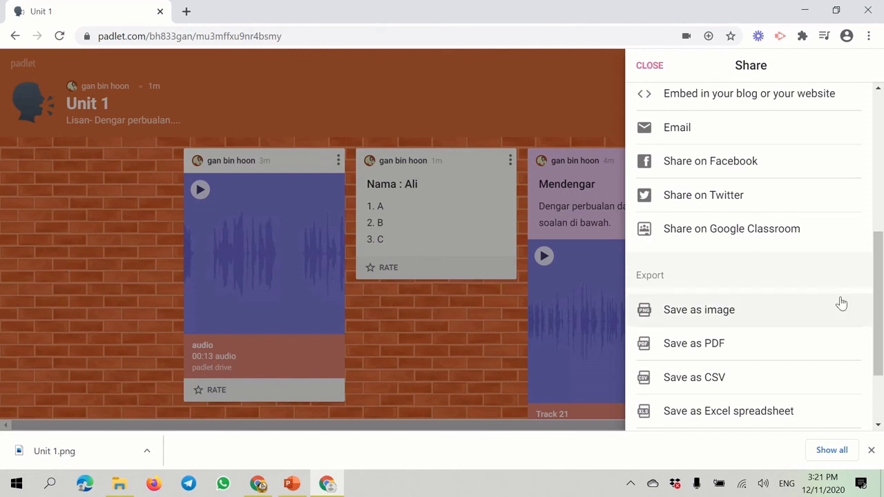
{"action": "scroll", "coordinate": [780, 287], "scroll_direction": "down", "scroll_amount": 1}
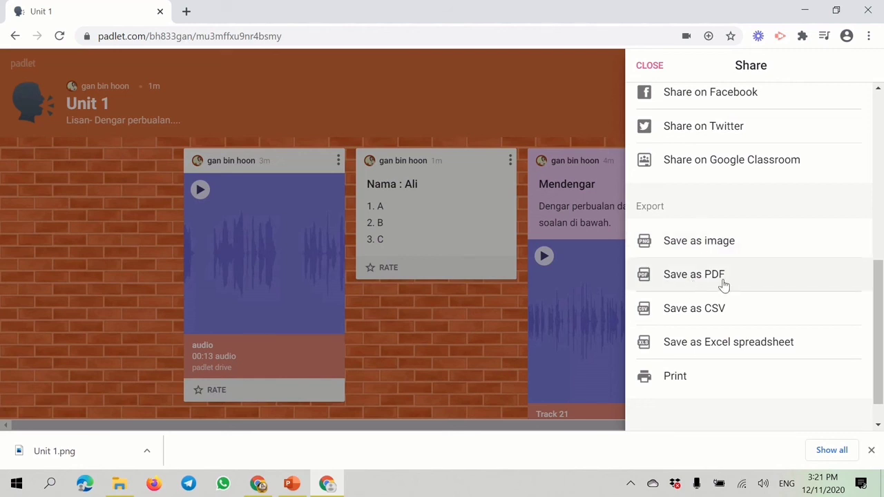
{"action": "scroll", "coordinate": [726, 285], "scroll_direction": "down", "scroll_amount": 1}
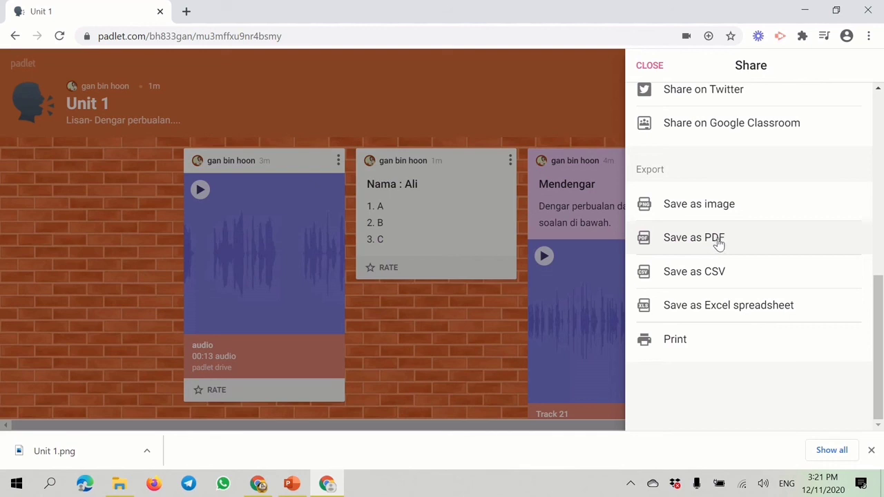
{"action": "left_click", "coordinate": [648, 69]}
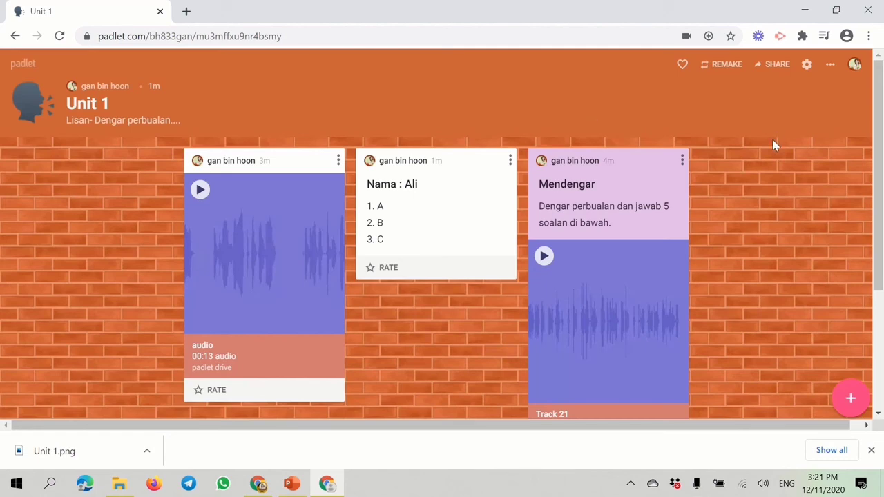
- Reopen the sharing settings, copy the padlet's link to the clipboard again and return to the wall
{"action": "left_click", "coordinate": [773, 65]}
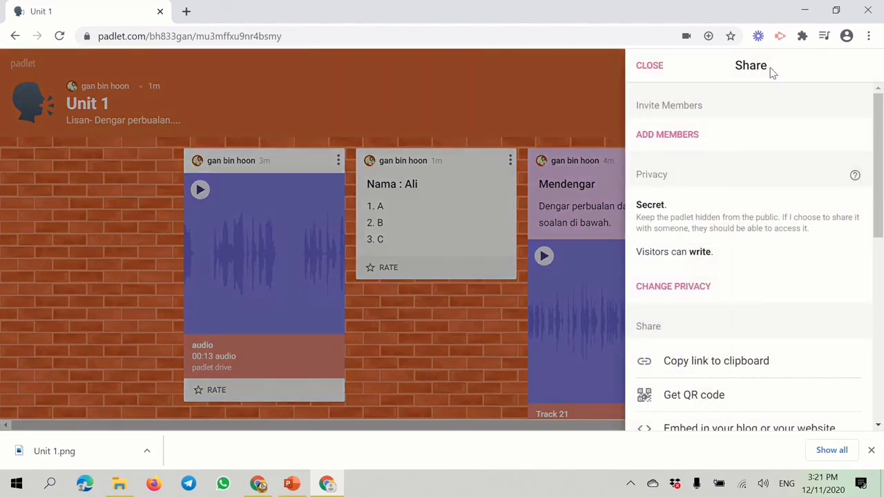
{"action": "scroll", "coordinate": [733, 357], "scroll_direction": "down", "scroll_amount": 2}
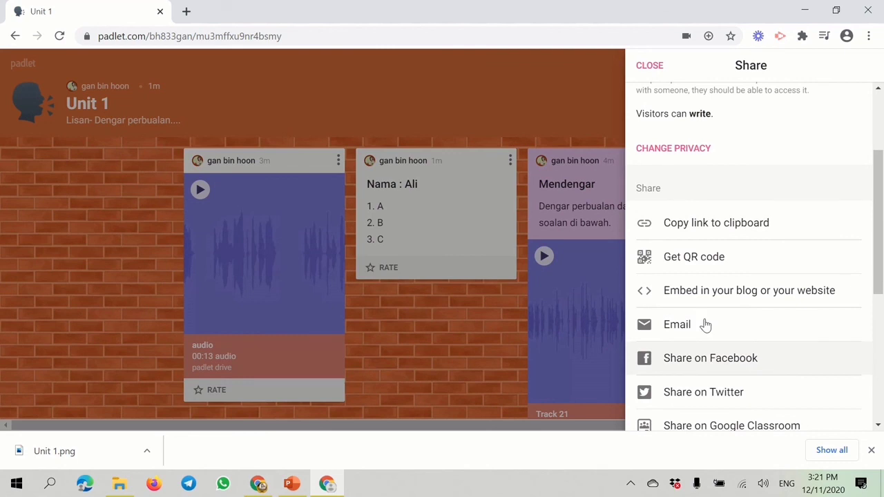
{"action": "left_click", "coordinate": [700, 226]}
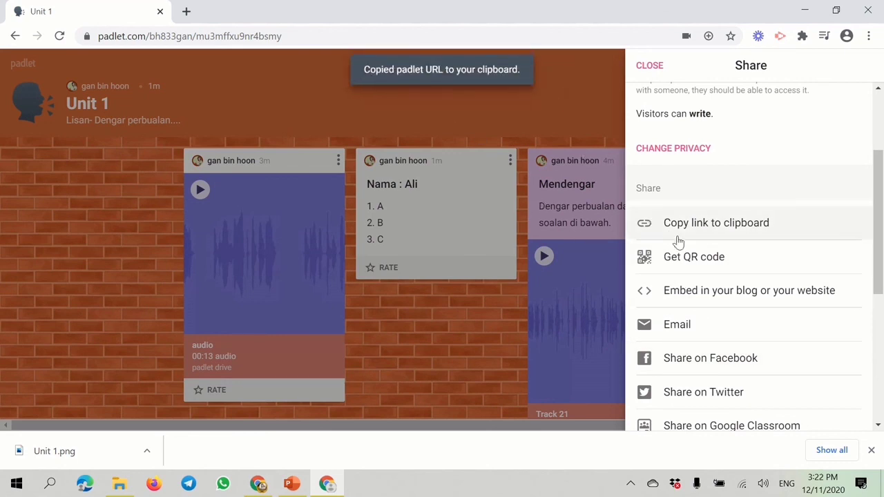
{"action": "left_click", "coordinate": [568, 89]}
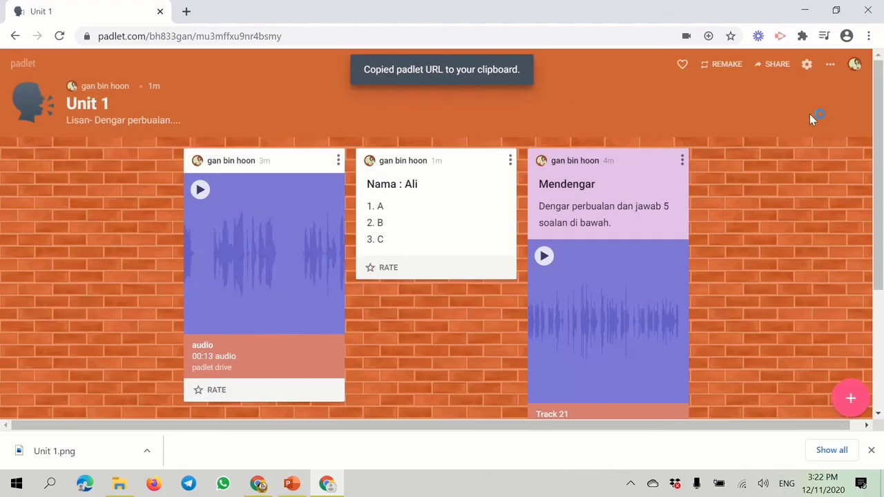